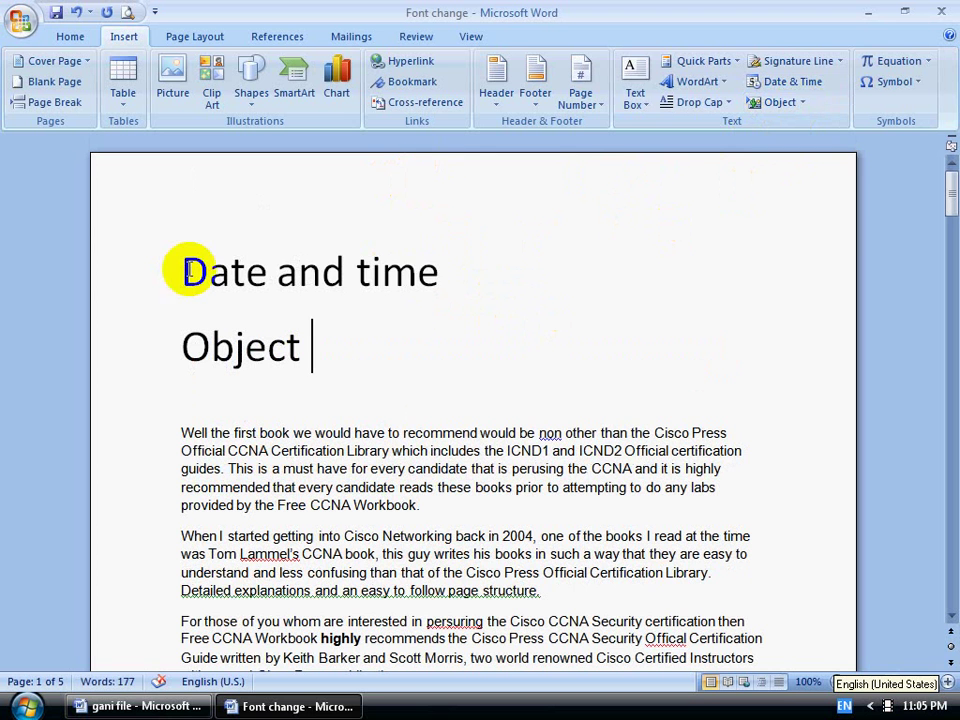
triple_click(415, 258)
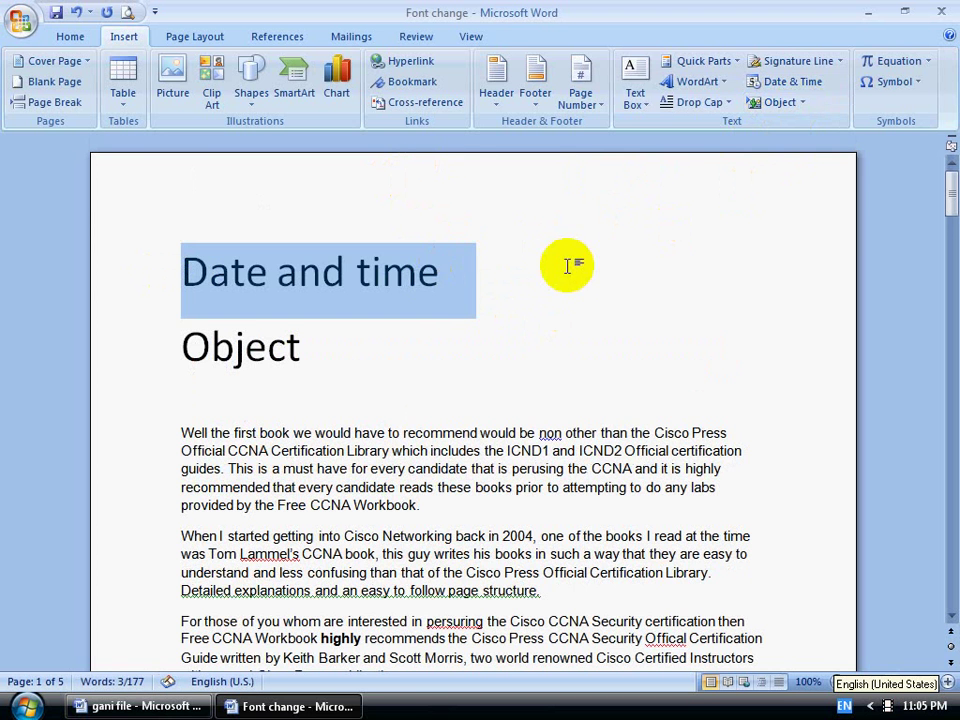
click(538, 302)
scroll(540, 300, down, 2)
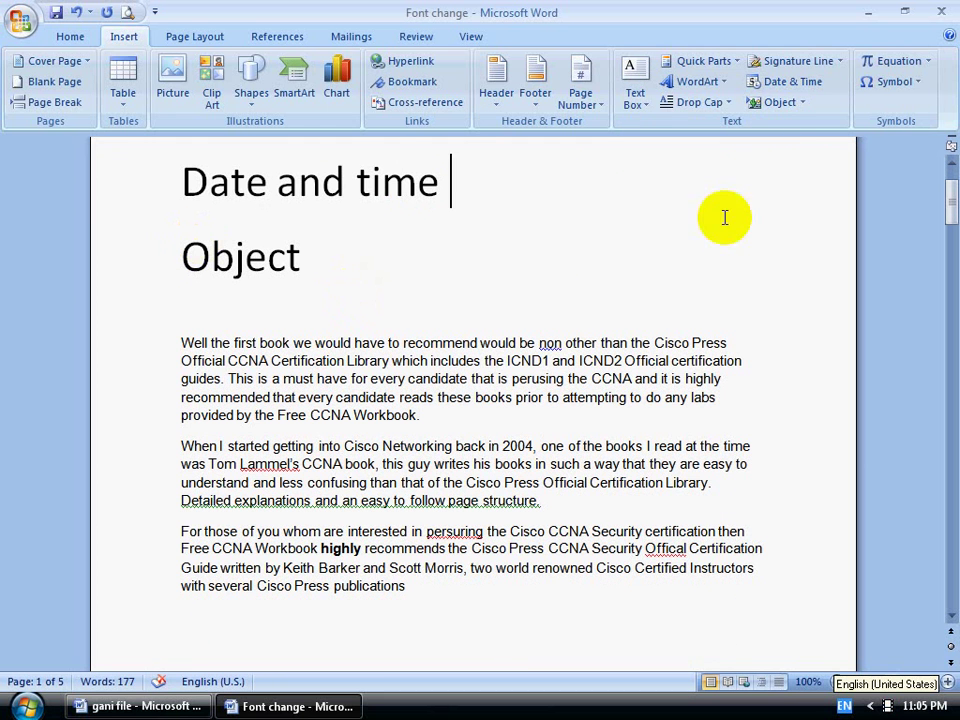
click(355, 275)
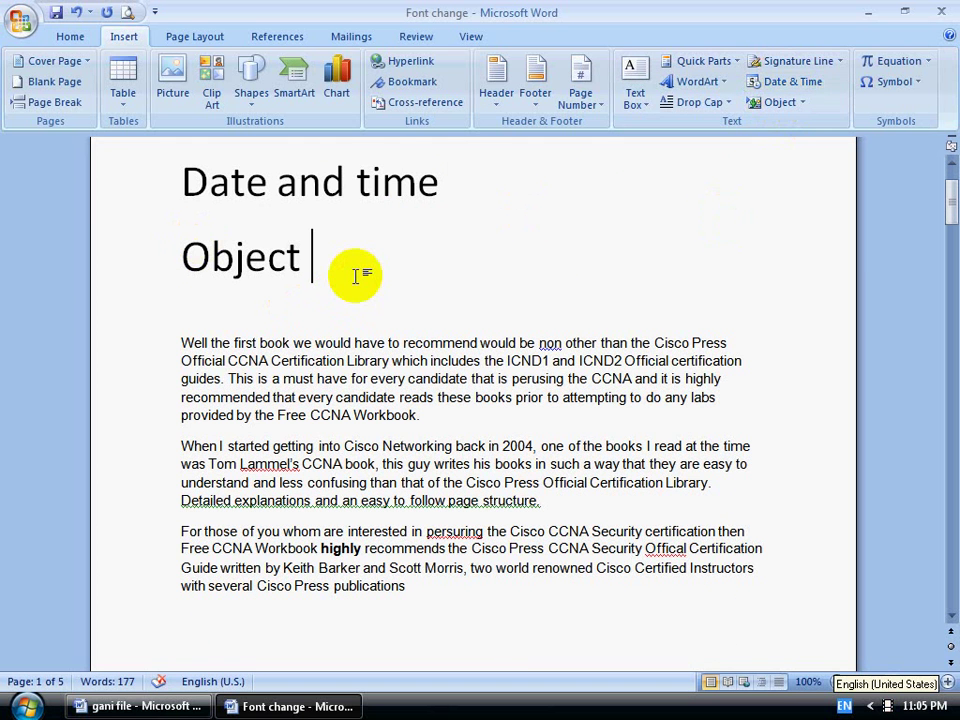
click(456, 187)
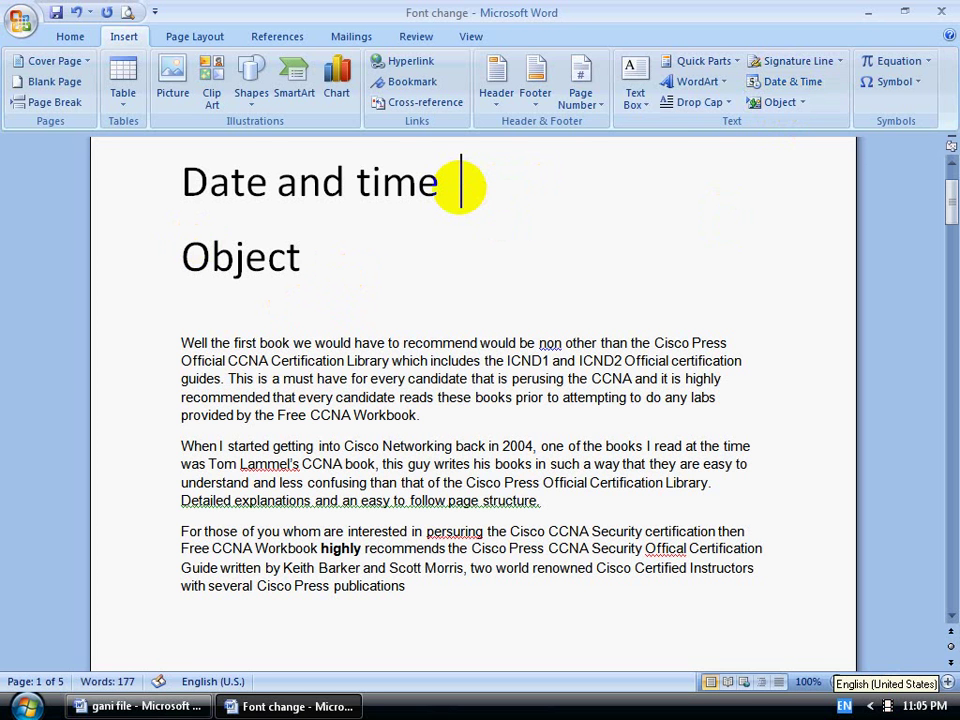
double_click(460, 183)
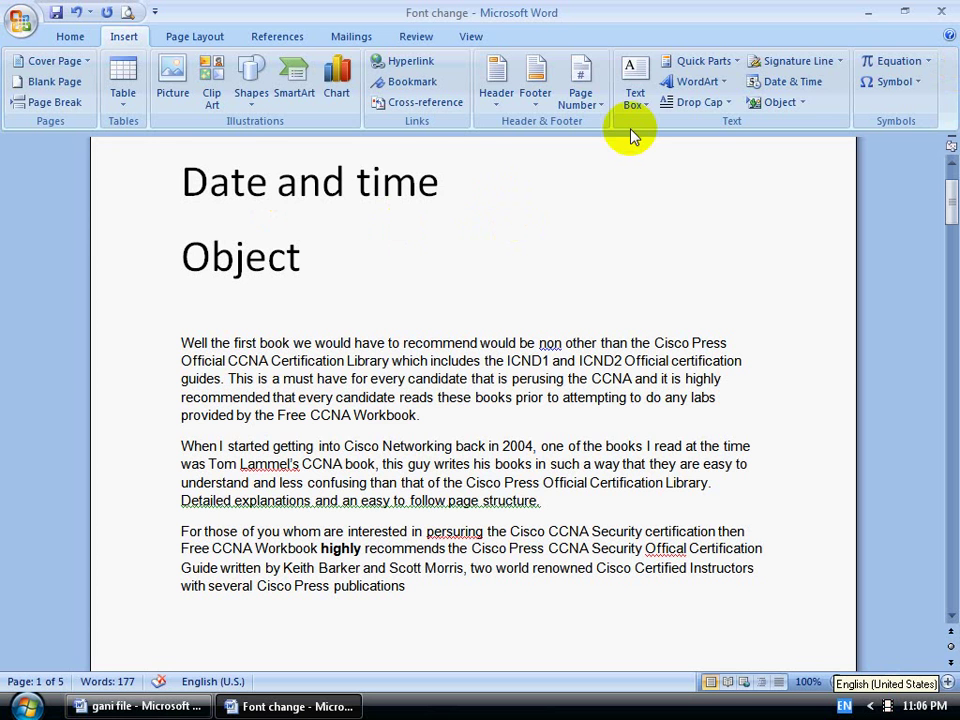
Insert 2013-09-08 beside the Date and time heading with Update automatically left unchecked
click(800, 84)
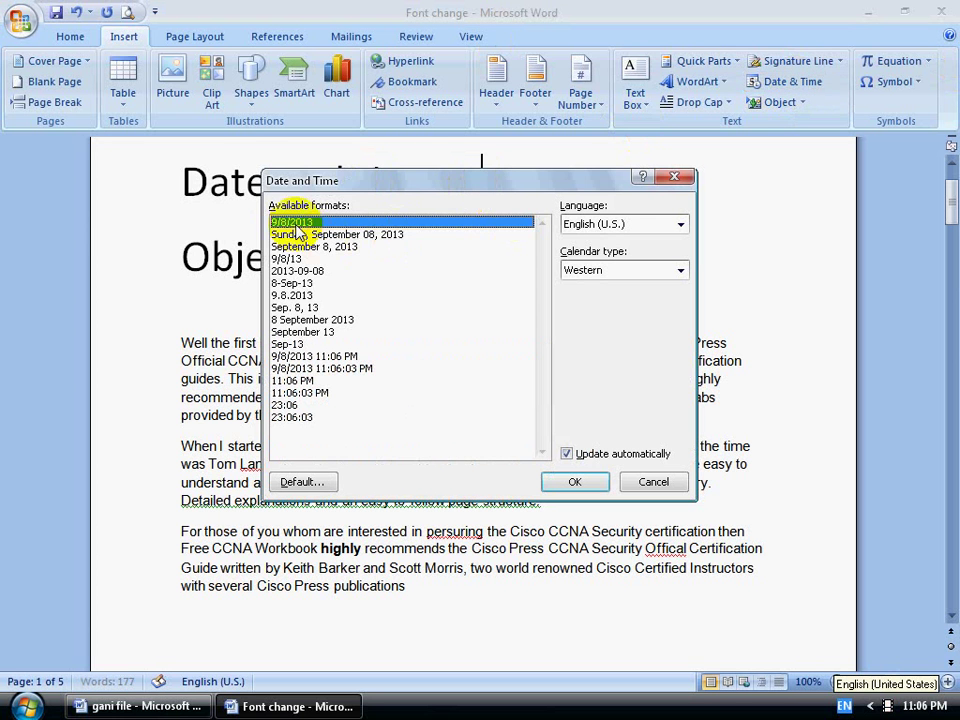
click(392, 239)
click(352, 250)
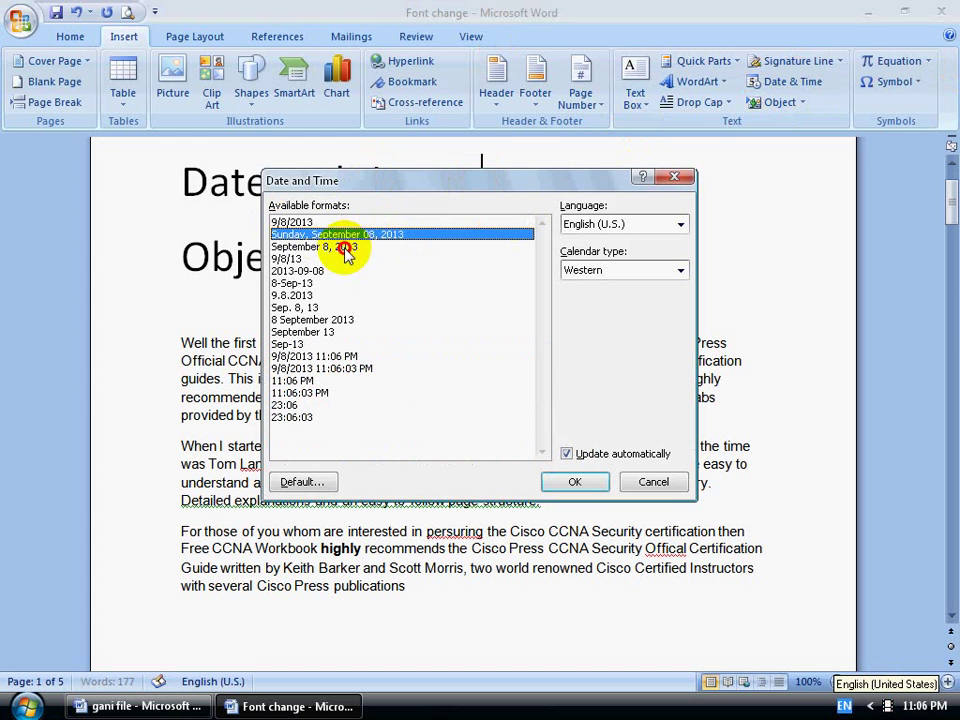
click(322, 272)
click(329, 286)
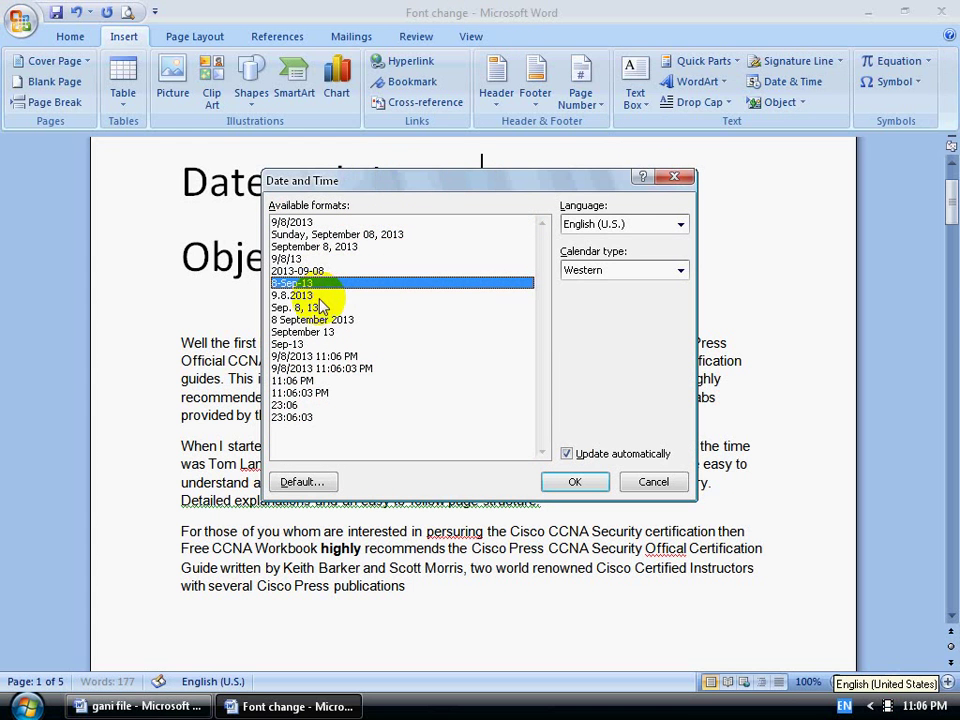
click(317, 299)
click(323, 320)
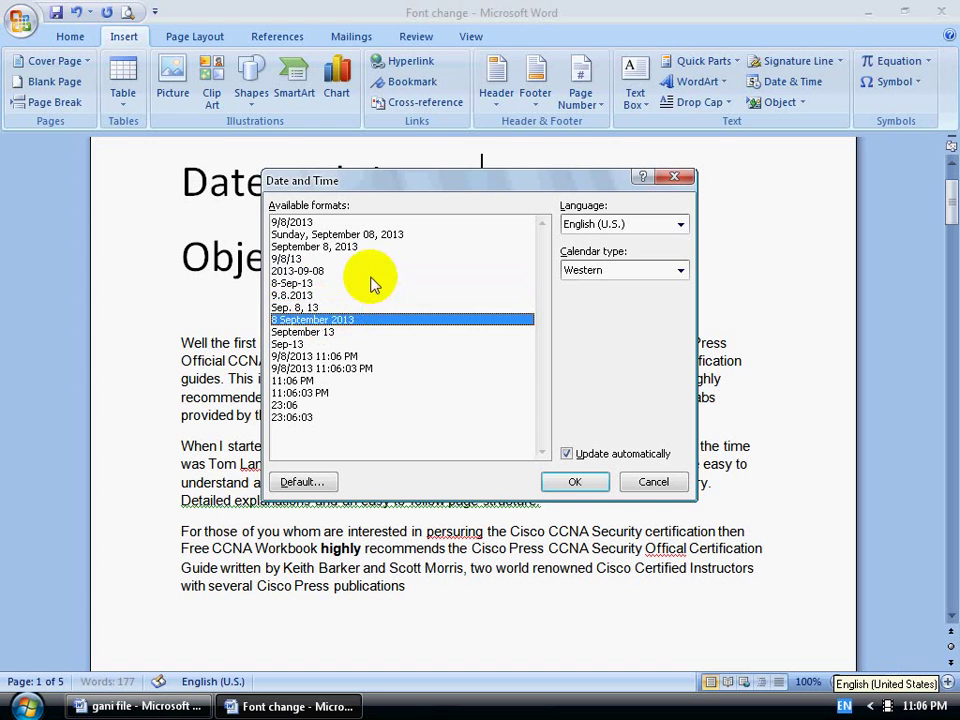
click(306, 273)
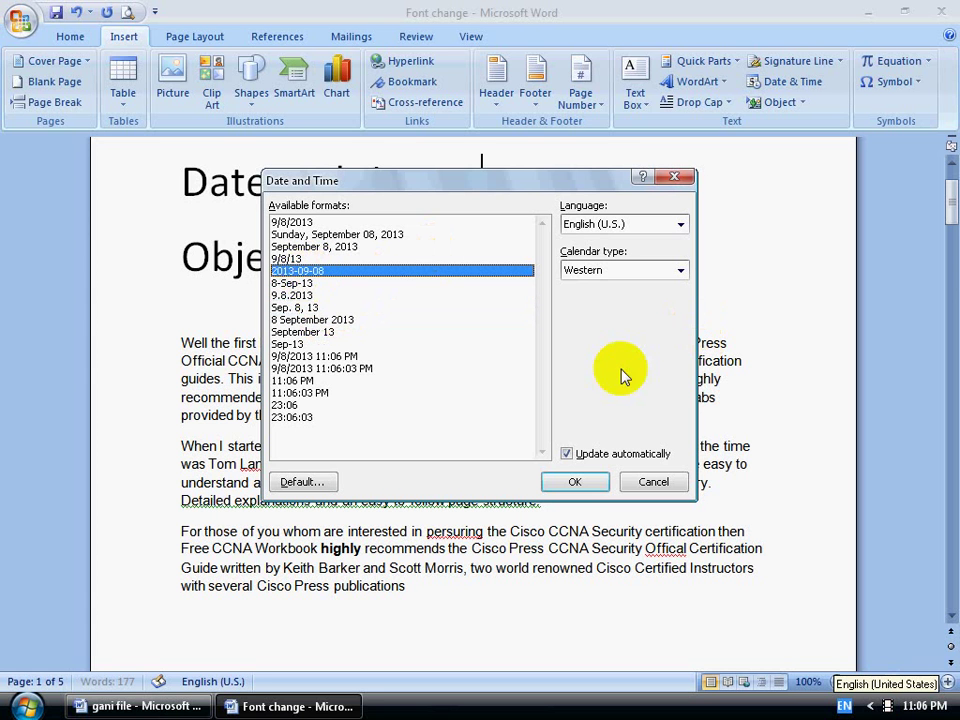
click(567, 454)
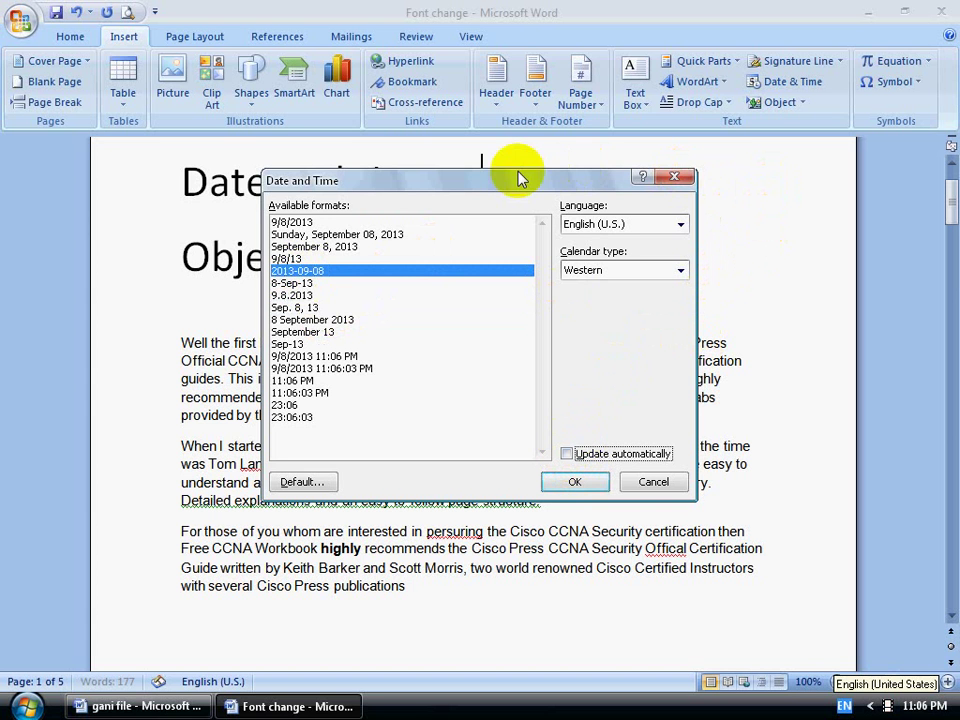
drag(516, 190, 519, 291)
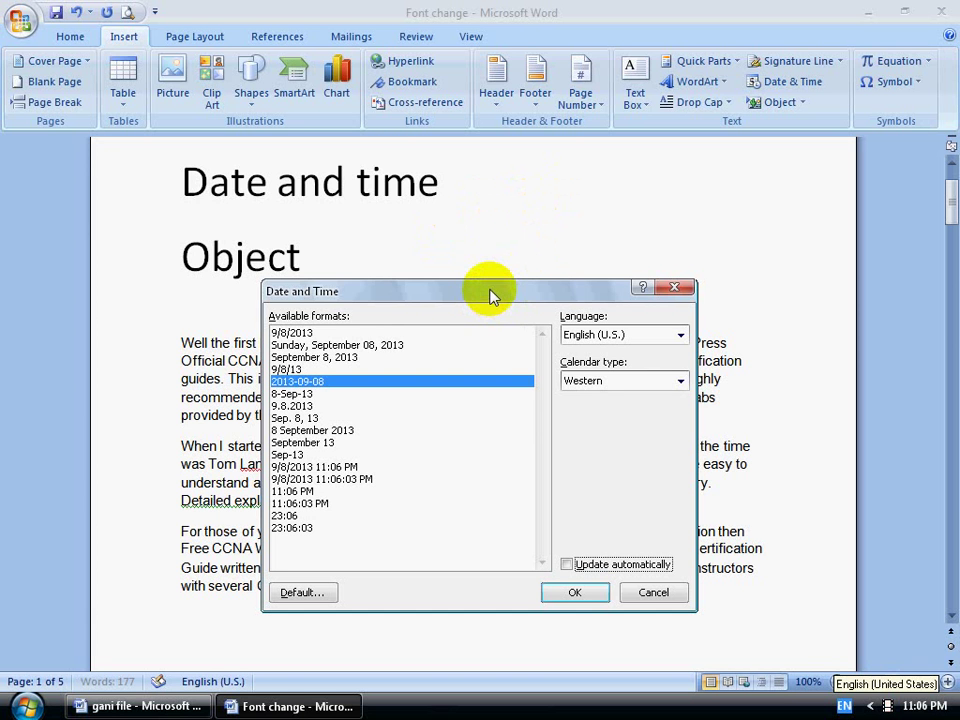
click(566, 566)
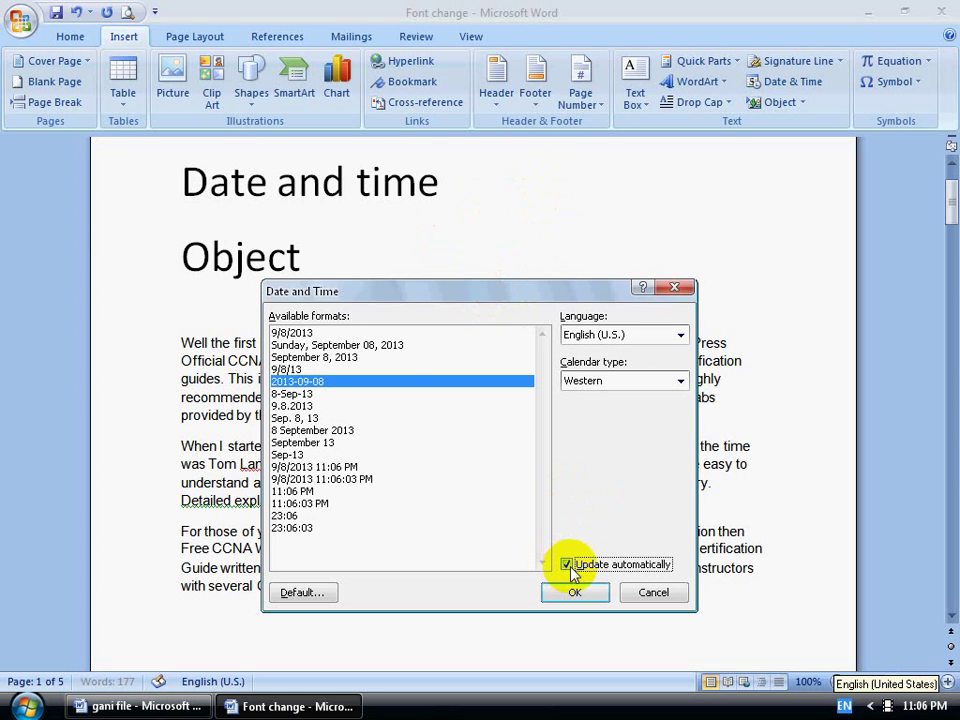
click(567, 564)
click(574, 593)
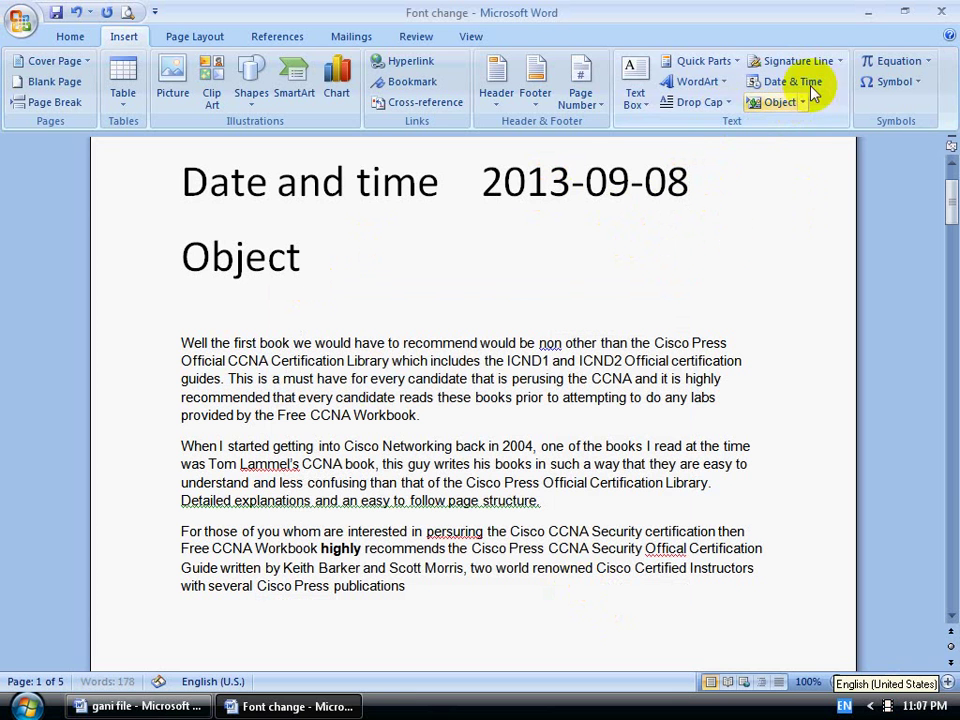
Insert the time in the 11:07 PM format on the line below the date
click(778, 81)
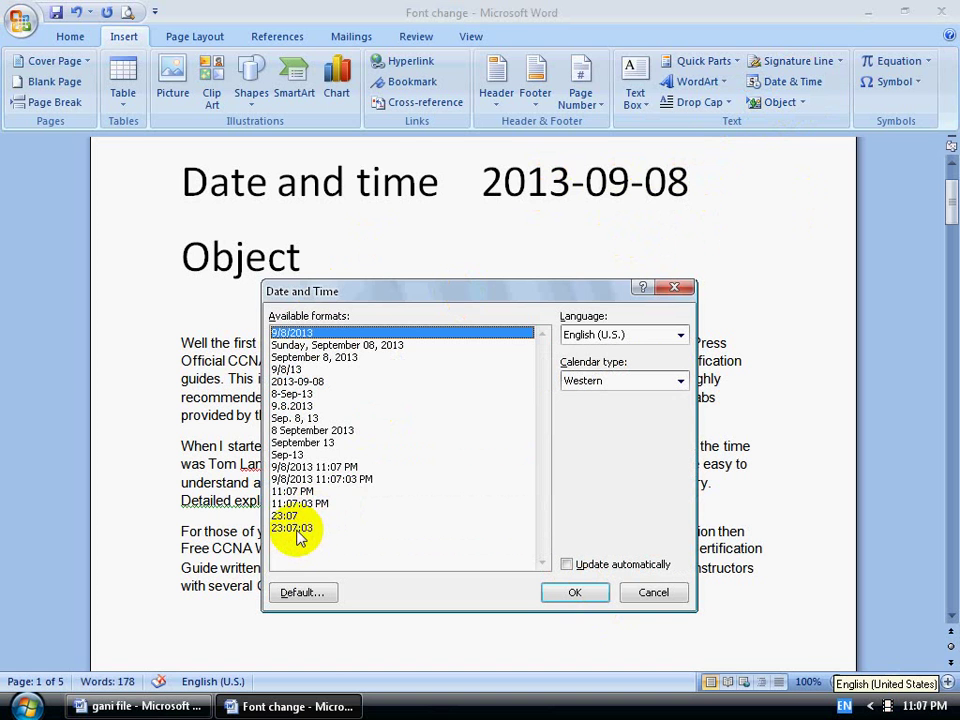
click(300, 504)
click(302, 491)
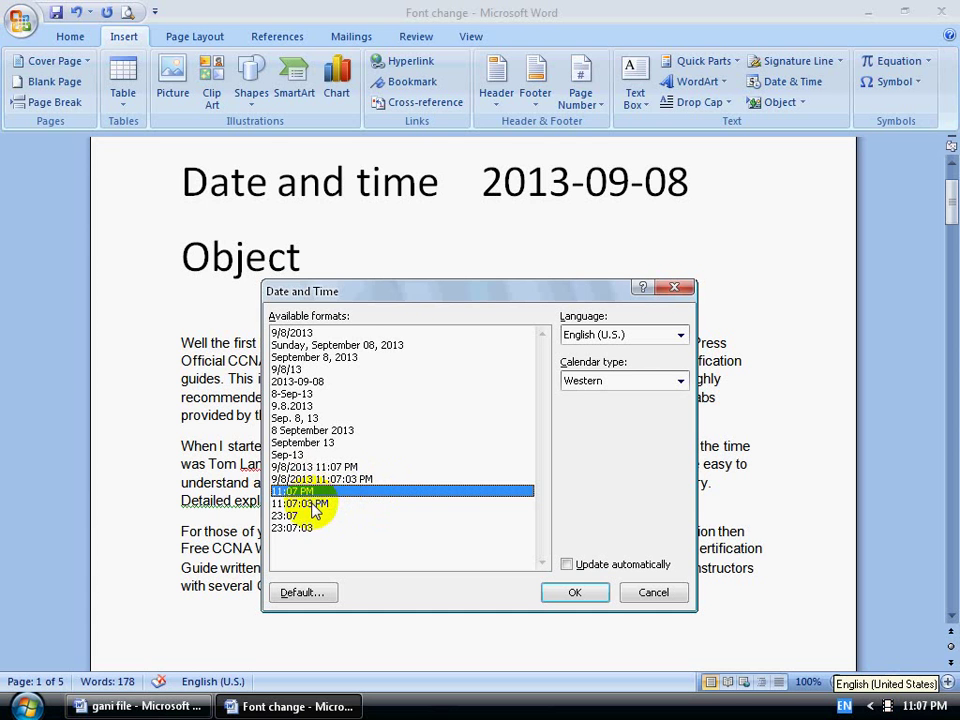
click(324, 504)
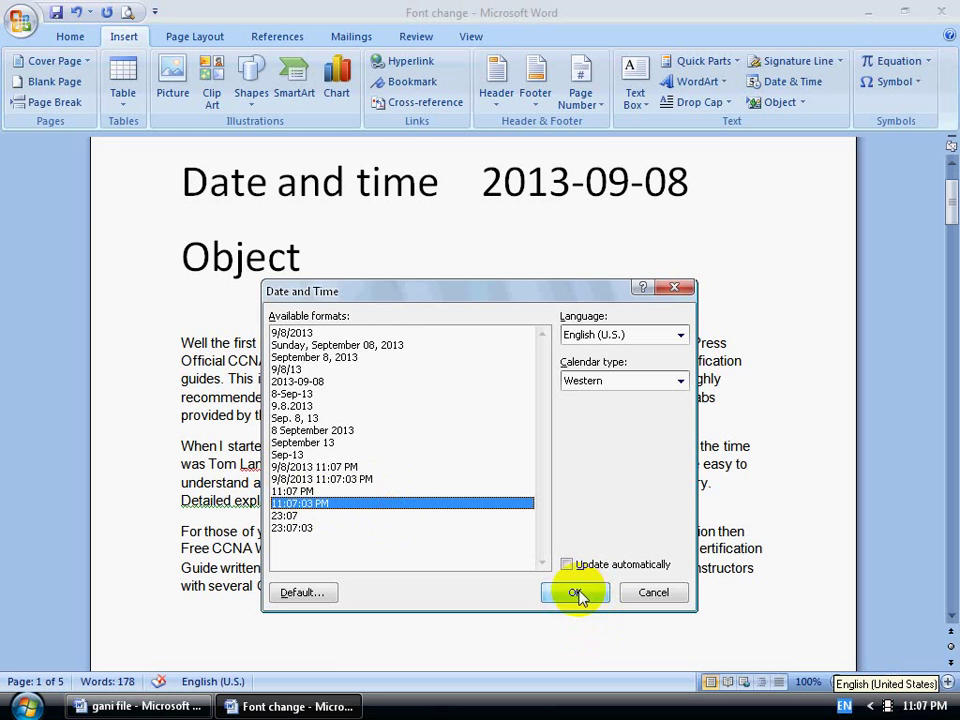
click(330, 491)
click(577, 593)
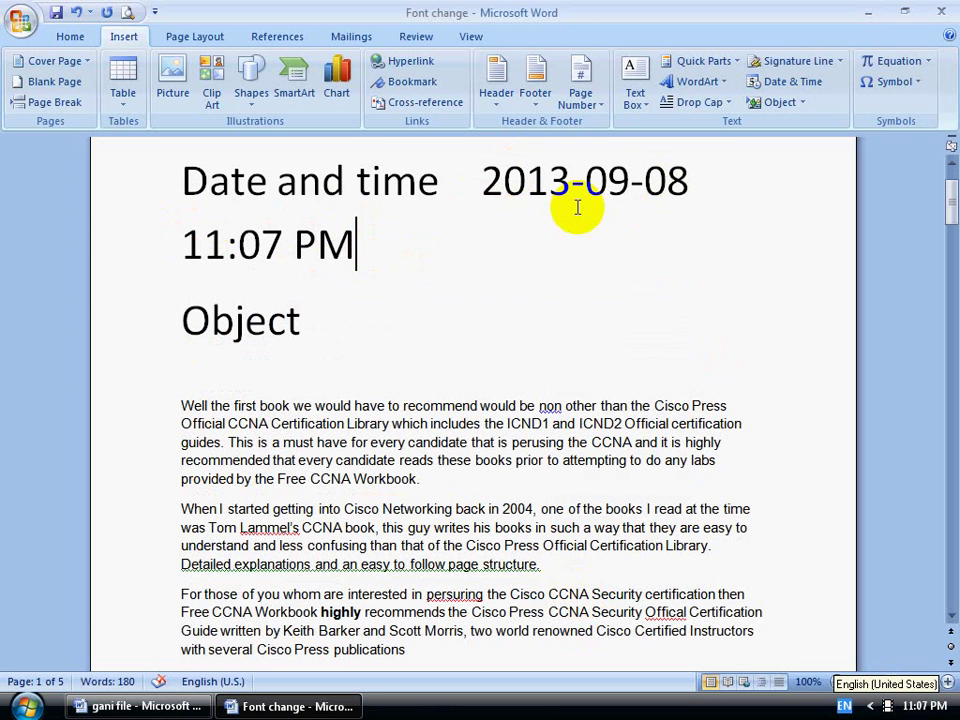
drag(572, 178, 530, 180)
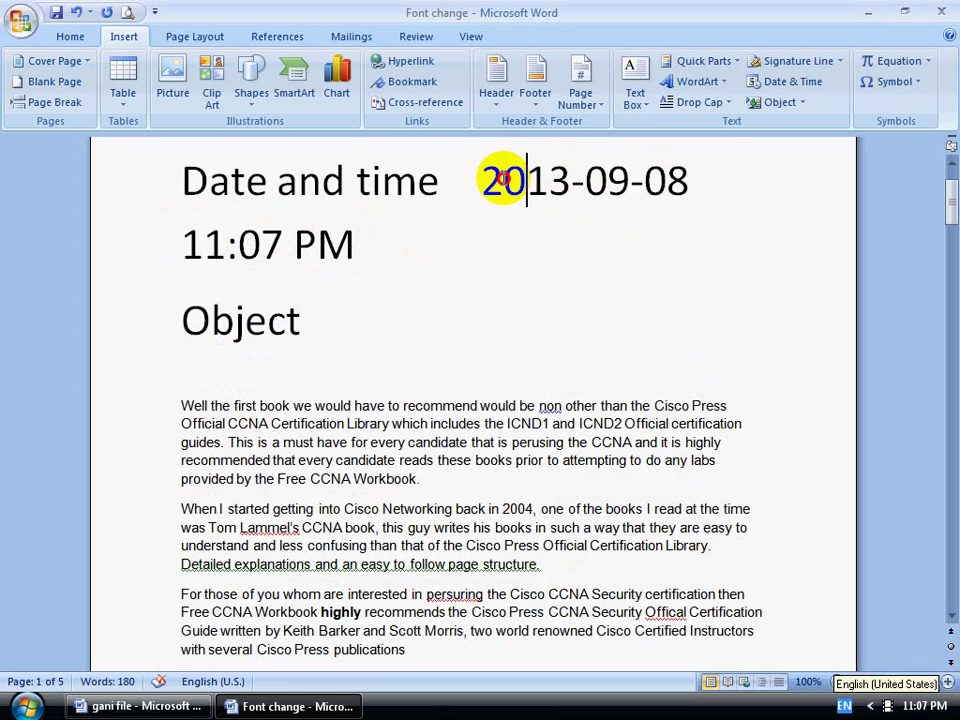
click(501, 180)
click(588, 180)
click(645, 181)
click(697, 183)
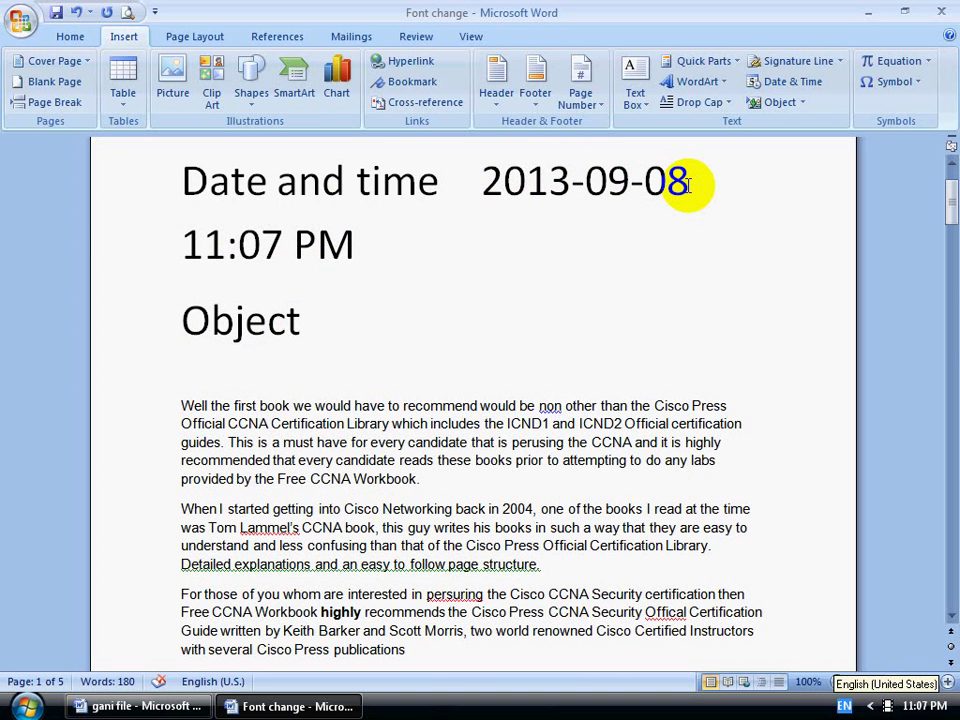
key(Delete)
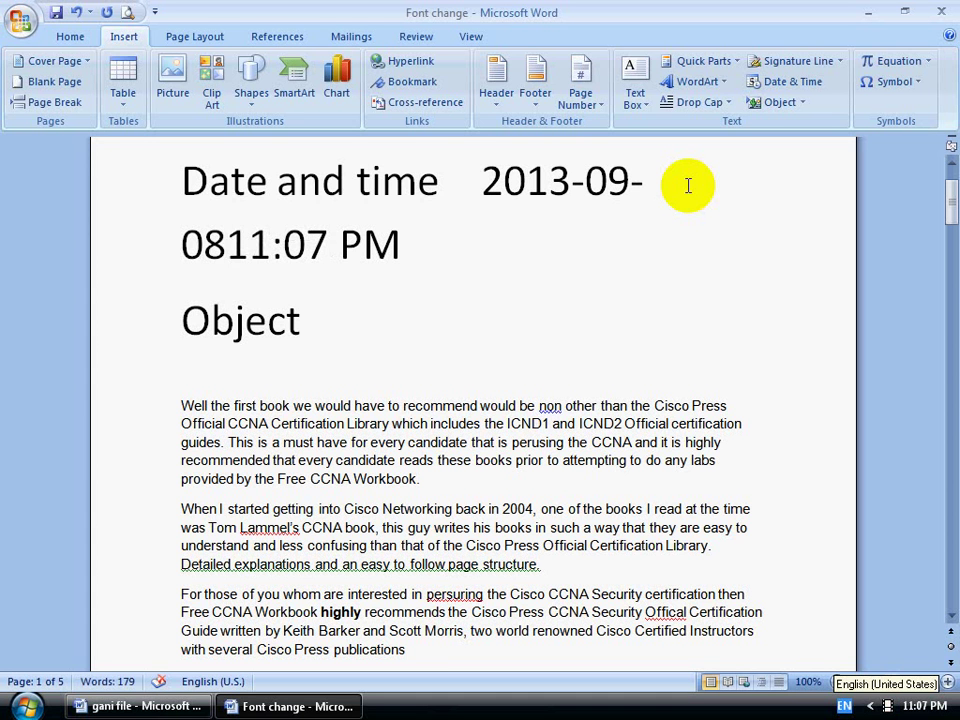
click(76, 13)
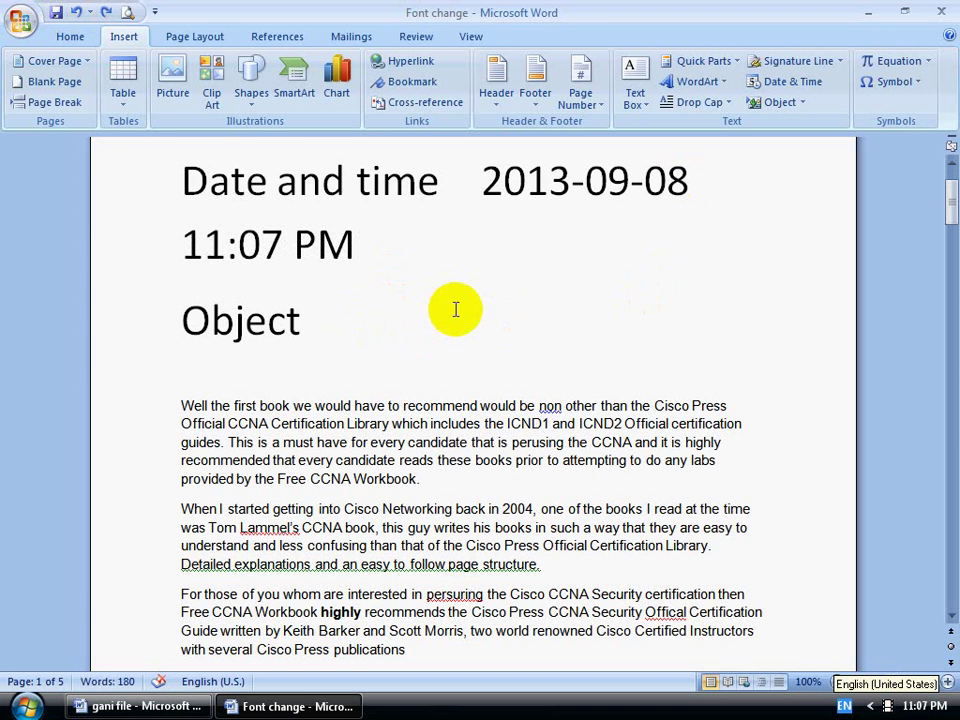
click(409, 320)
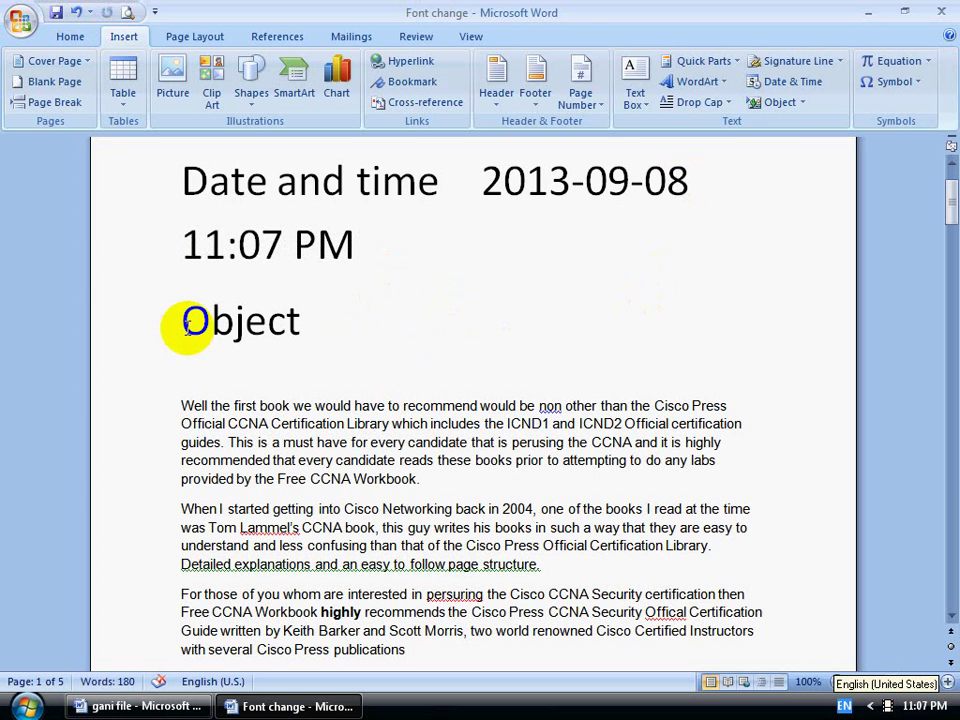
Insert an auto-updating date in the Sunday, September 08, 2013 format after Object
click(788, 84)
drag(485, 291, 573, 256)
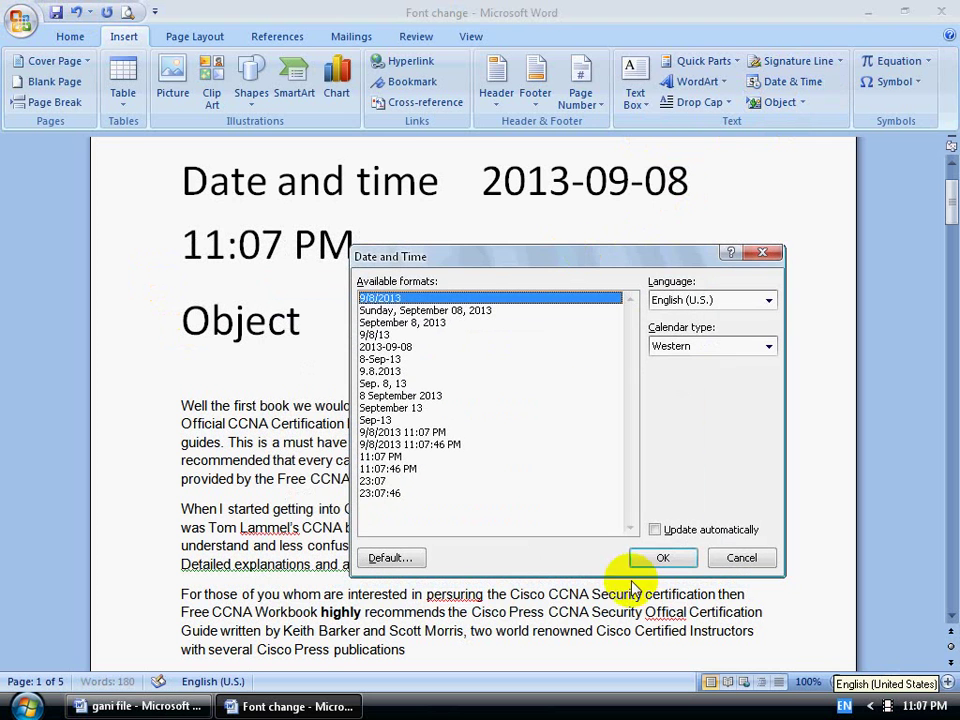
click(652, 530)
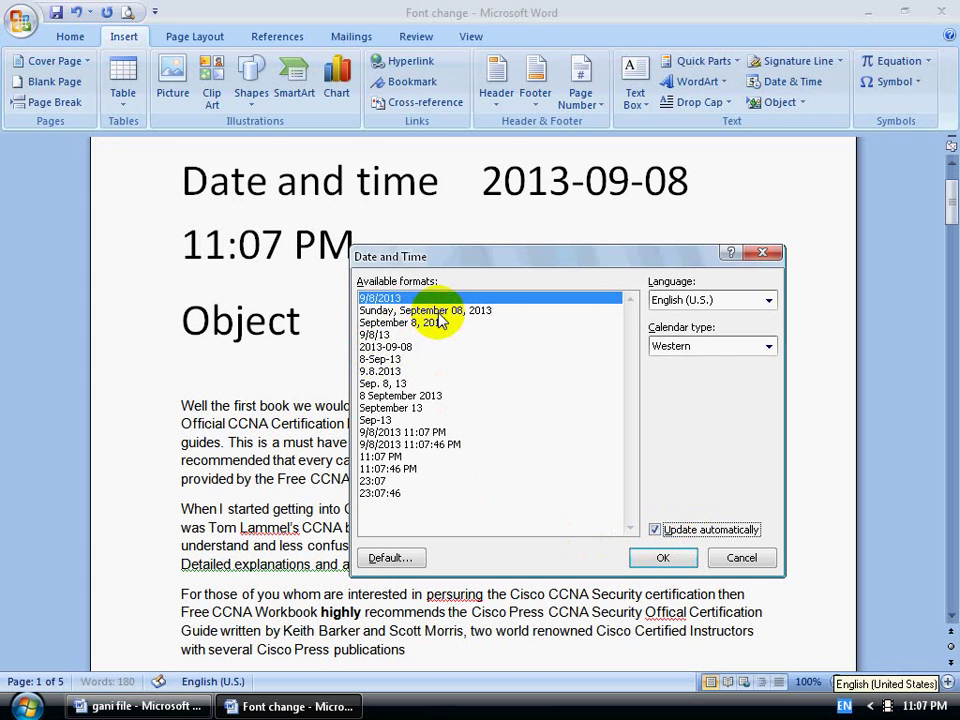
click(385, 310)
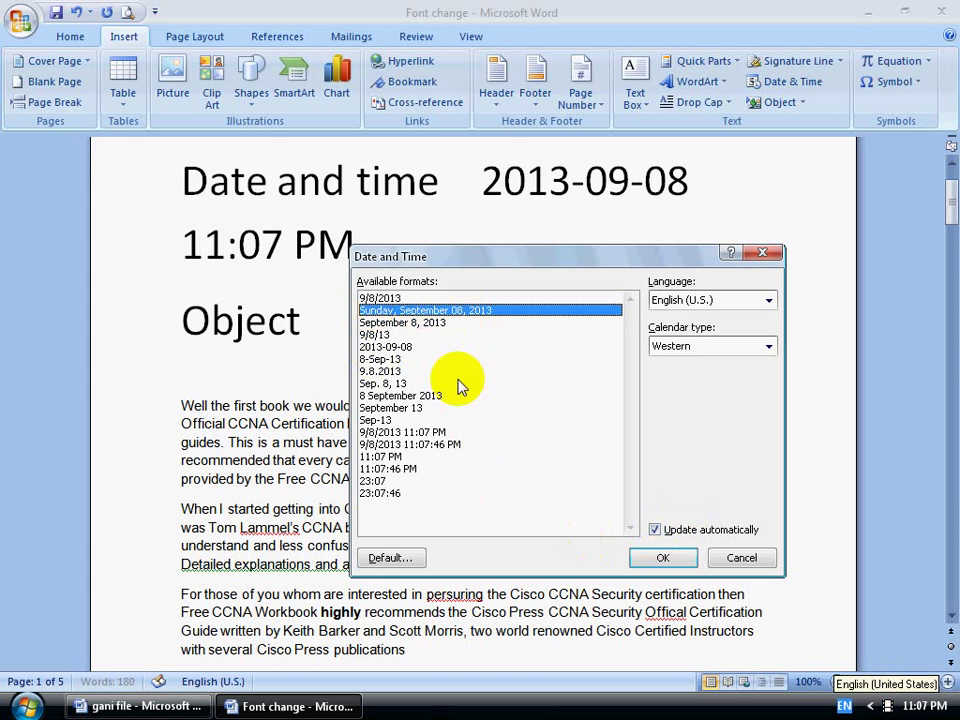
click(663, 560)
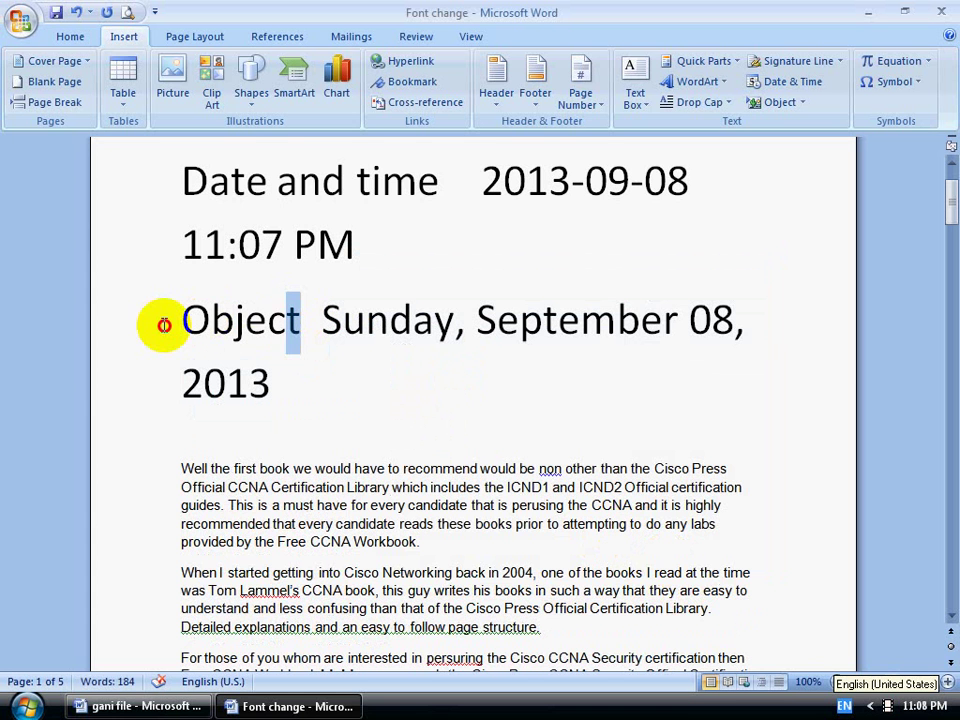
Select the Object line and click into the date to confirm it is a field
drag(163, 326, 337, 375)
click(337, 375)
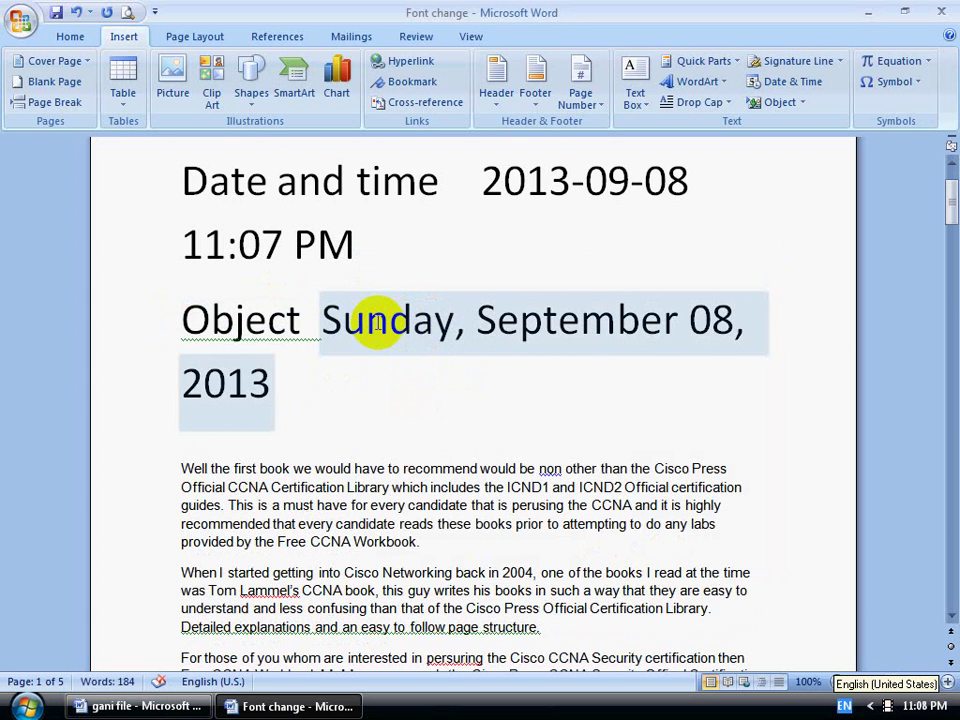
click(439, 315)
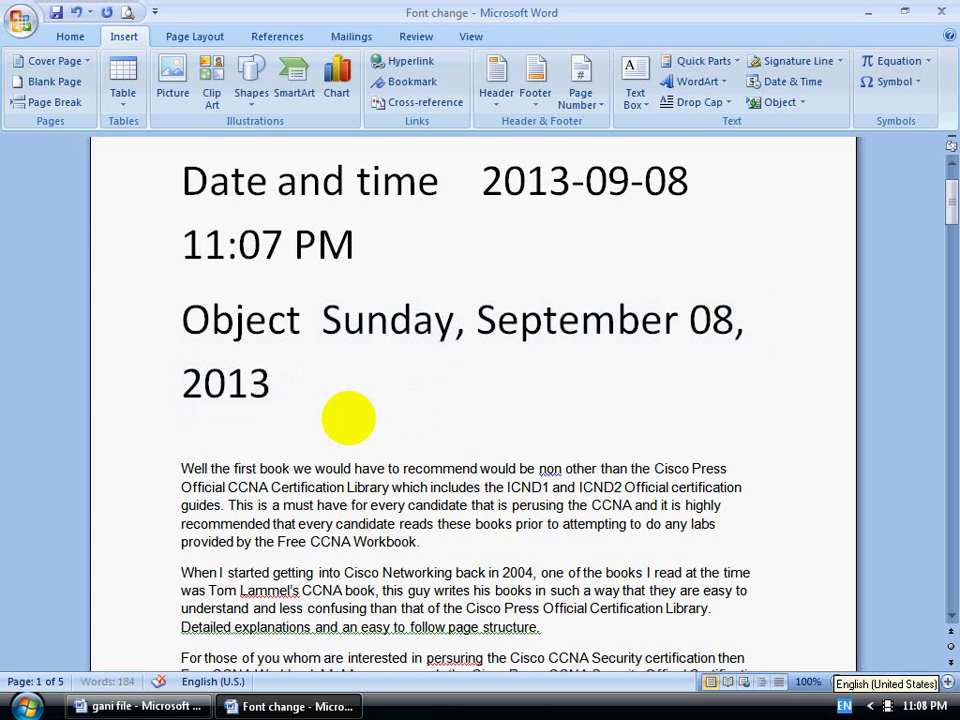
click(572, 320)
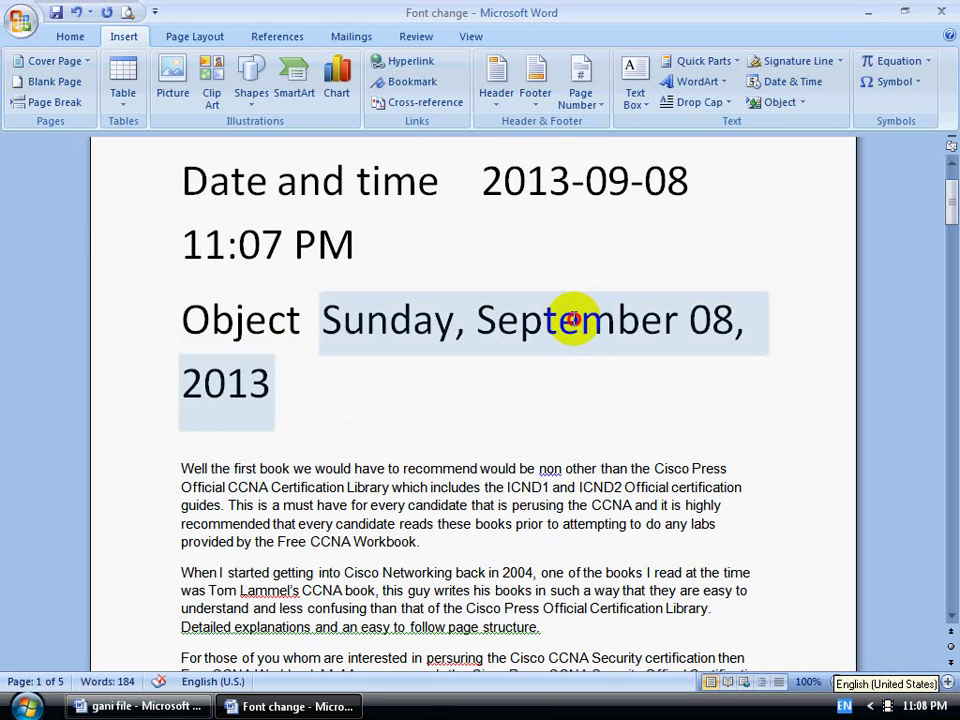
click(574, 320)
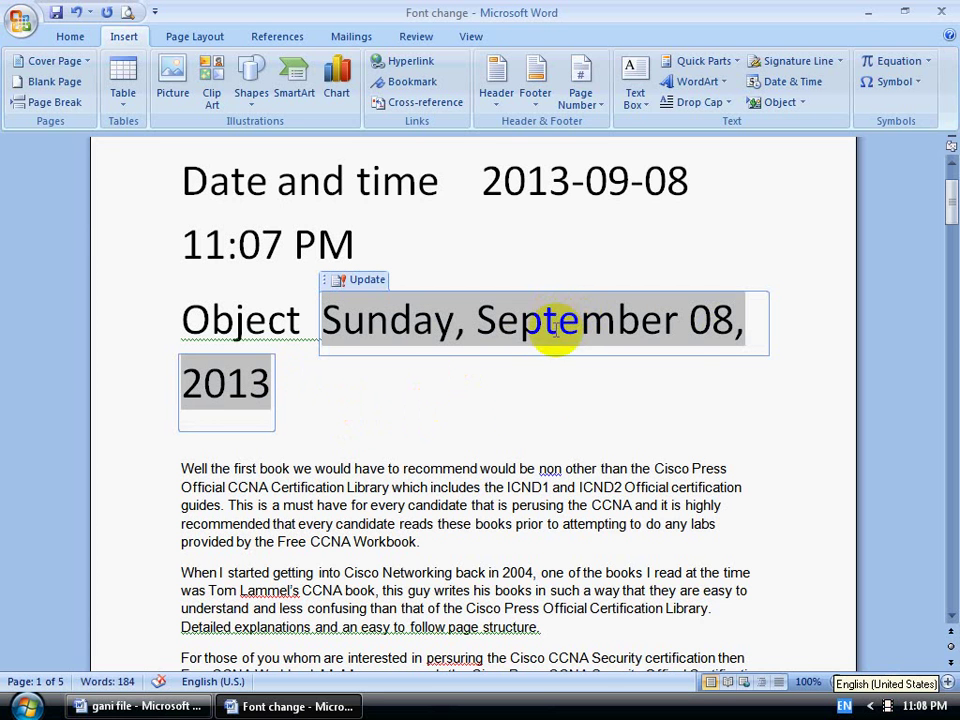
click(529, 403)
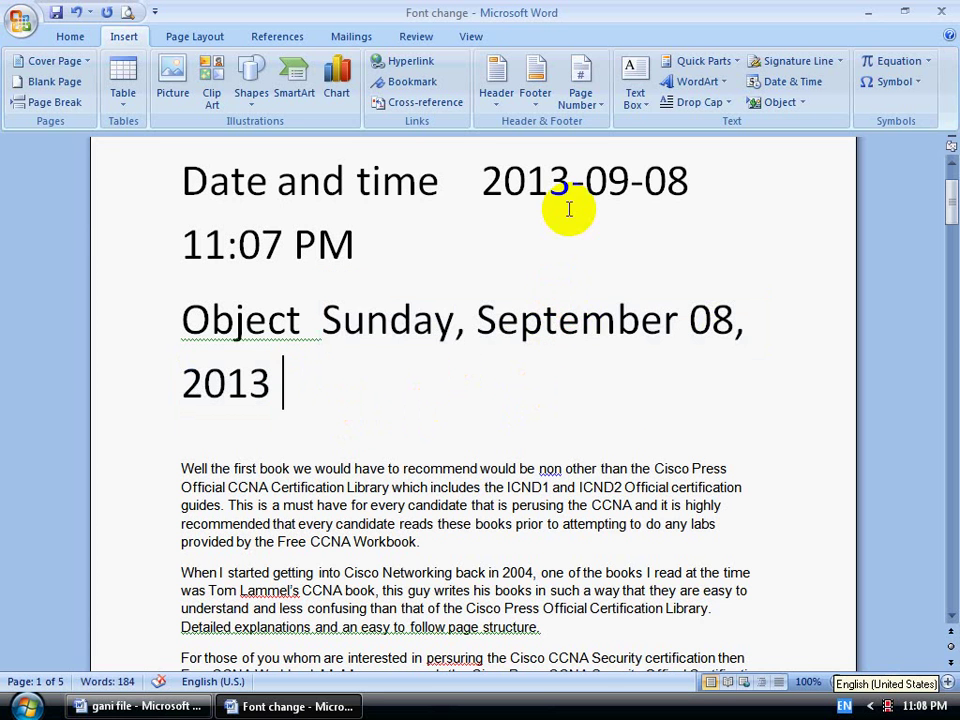
click(488, 179)
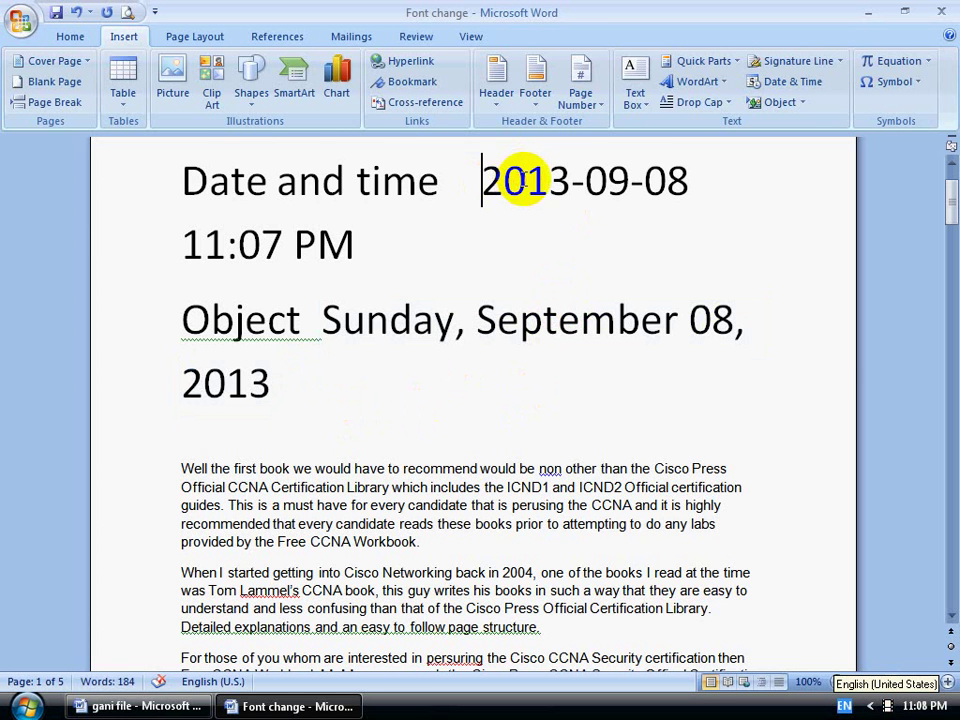
click(525, 180)
click(552, 180)
click(606, 180)
click(645, 181)
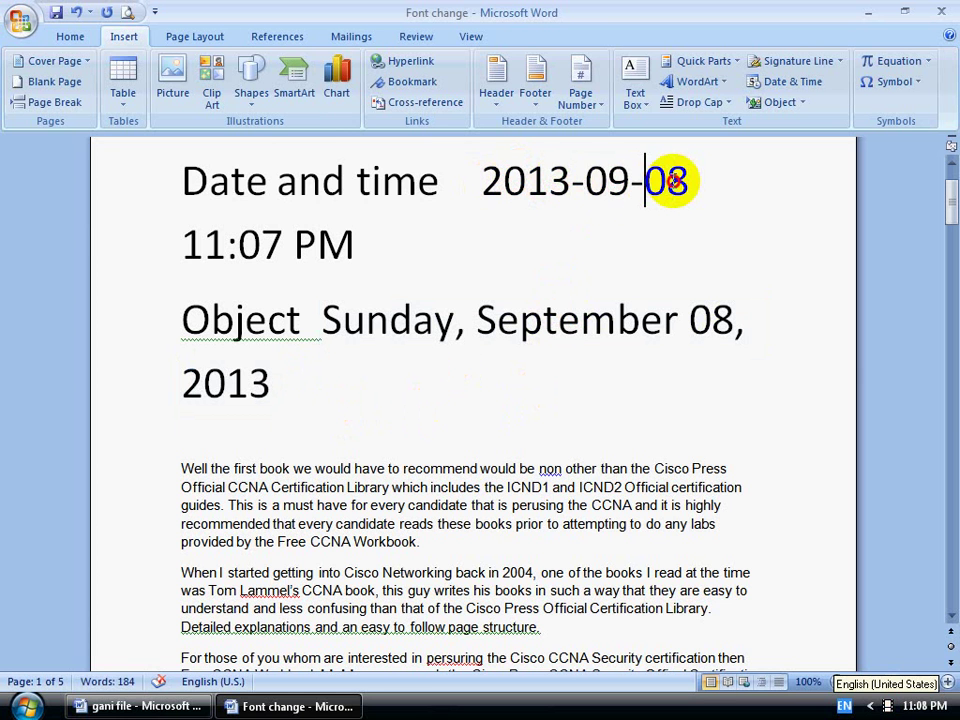
click(594, 318)
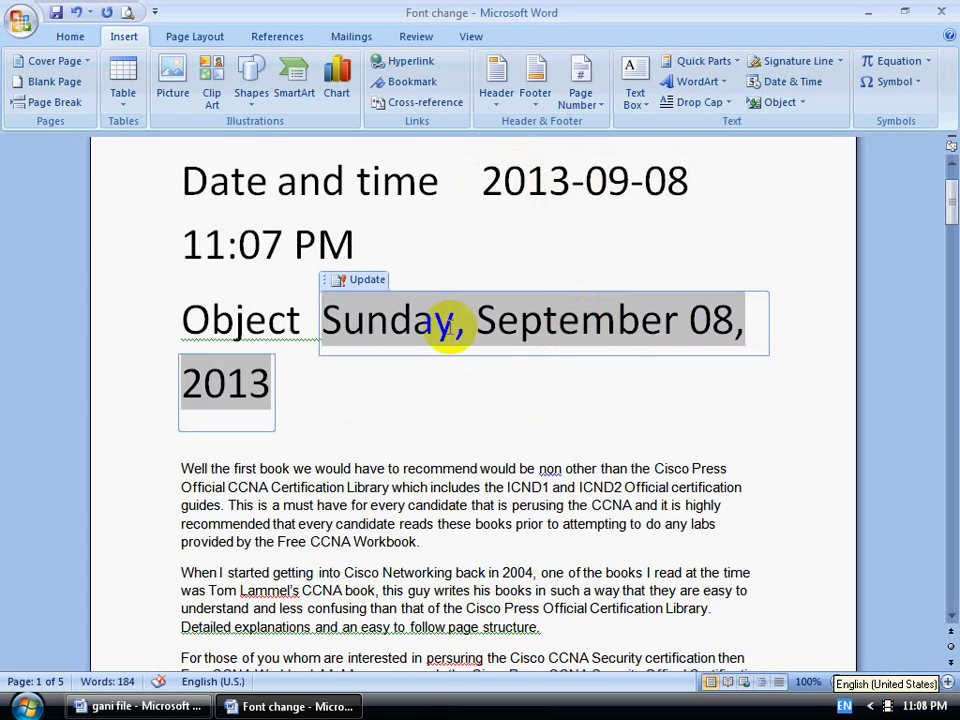
click(372, 281)
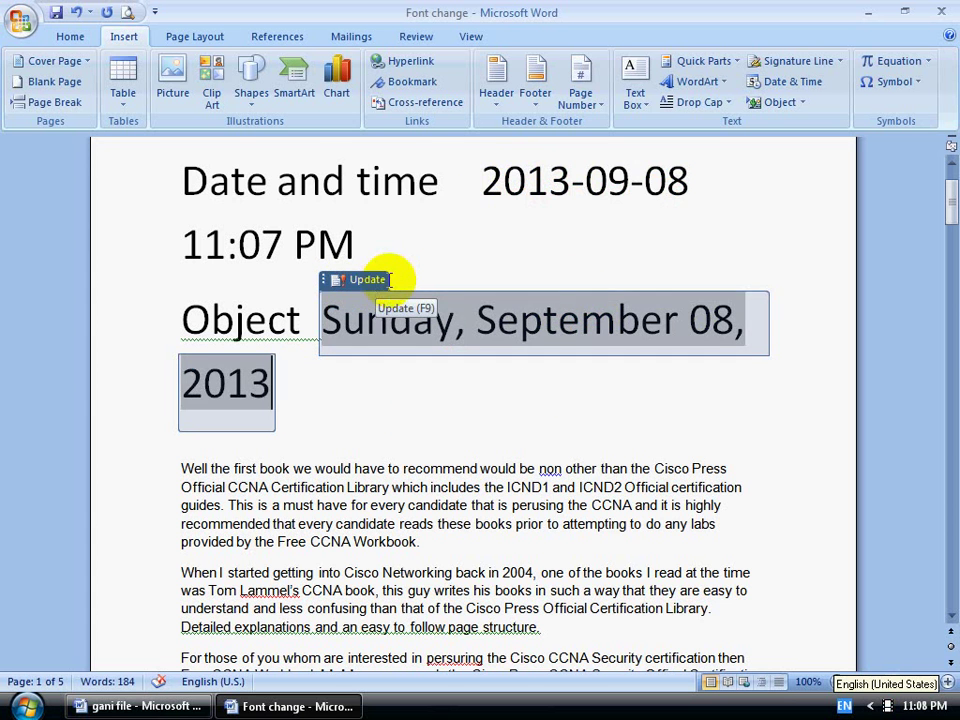
click(508, 272)
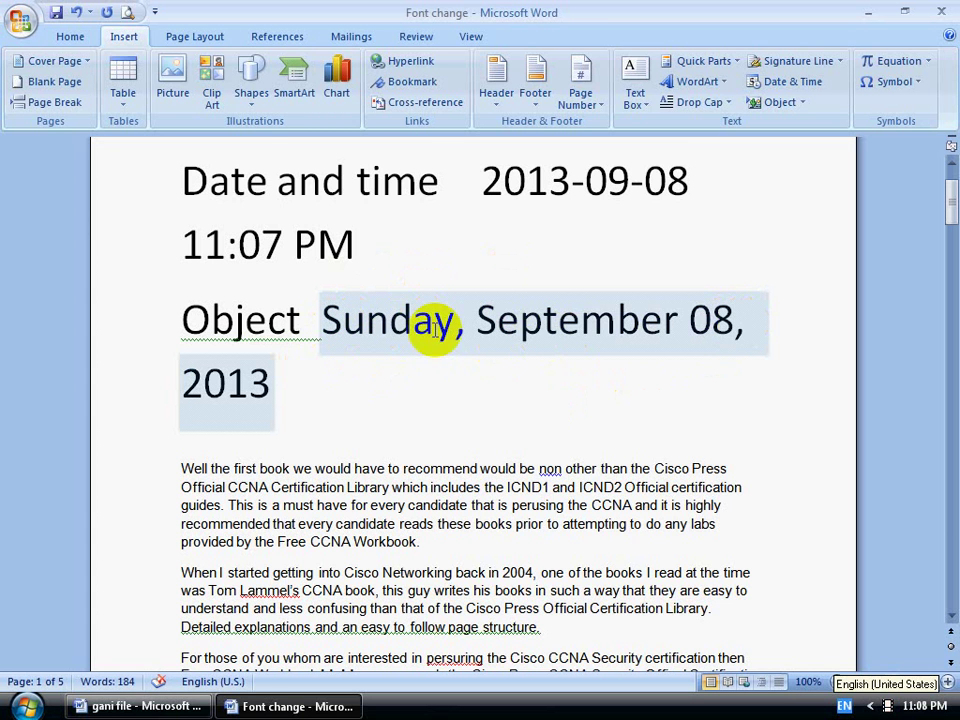
click(382, 387)
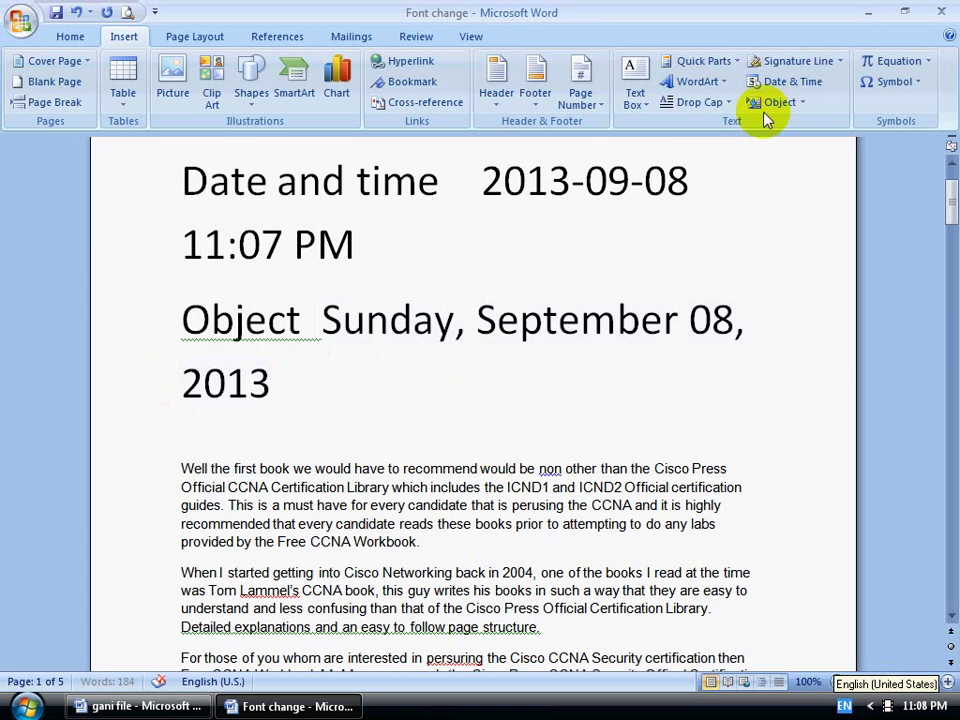
Insert the time with seconds, 11:09:02 PM, after the date on the Object line
click(792, 81)
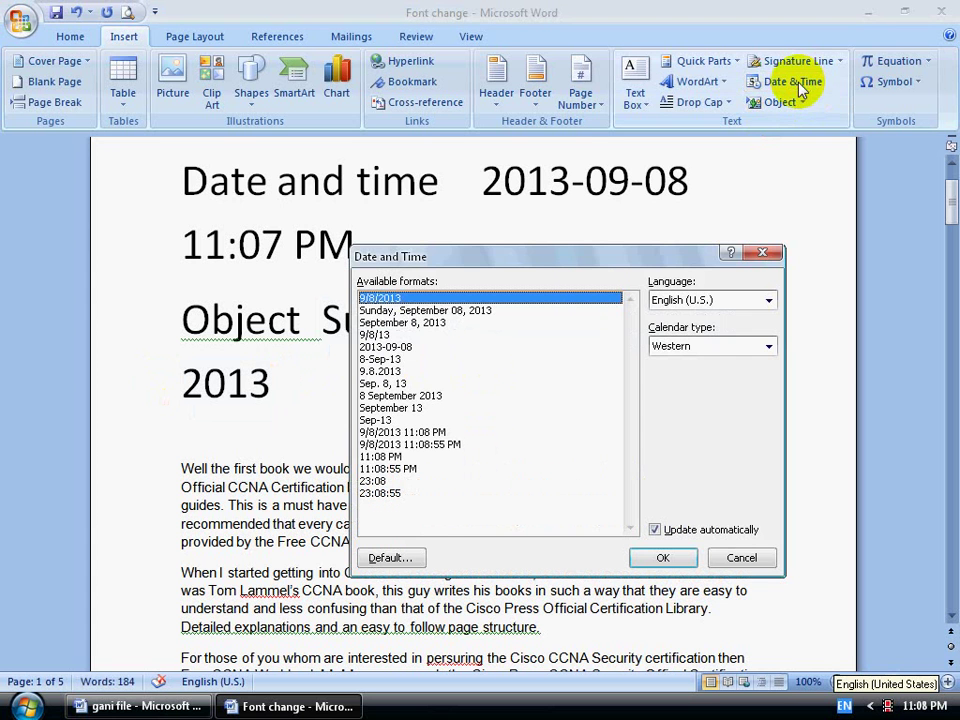
click(400, 469)
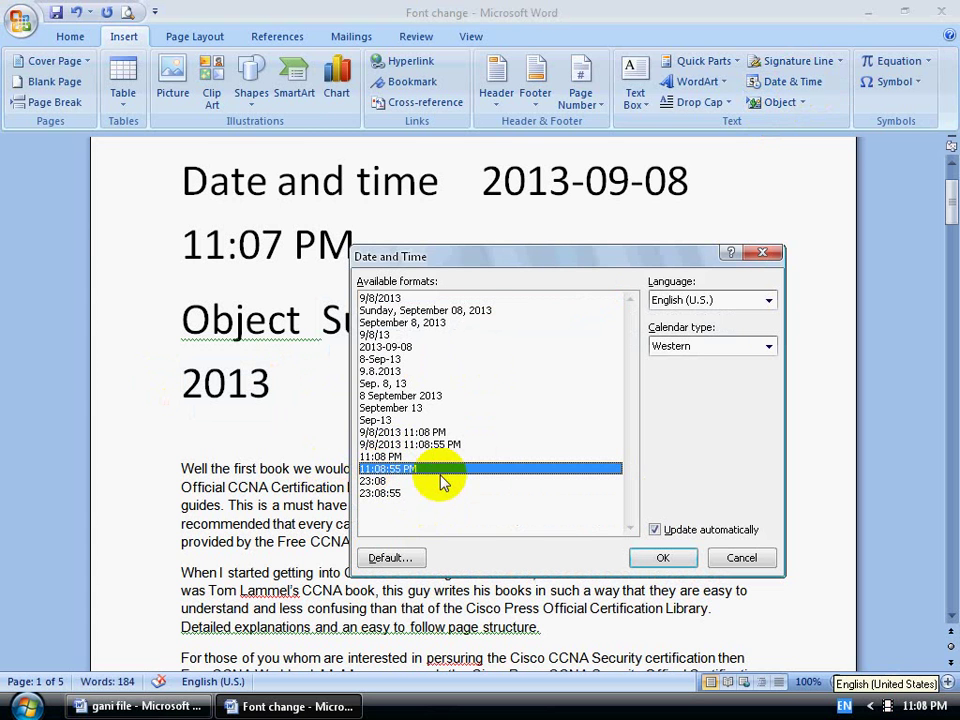
click(664, 560)
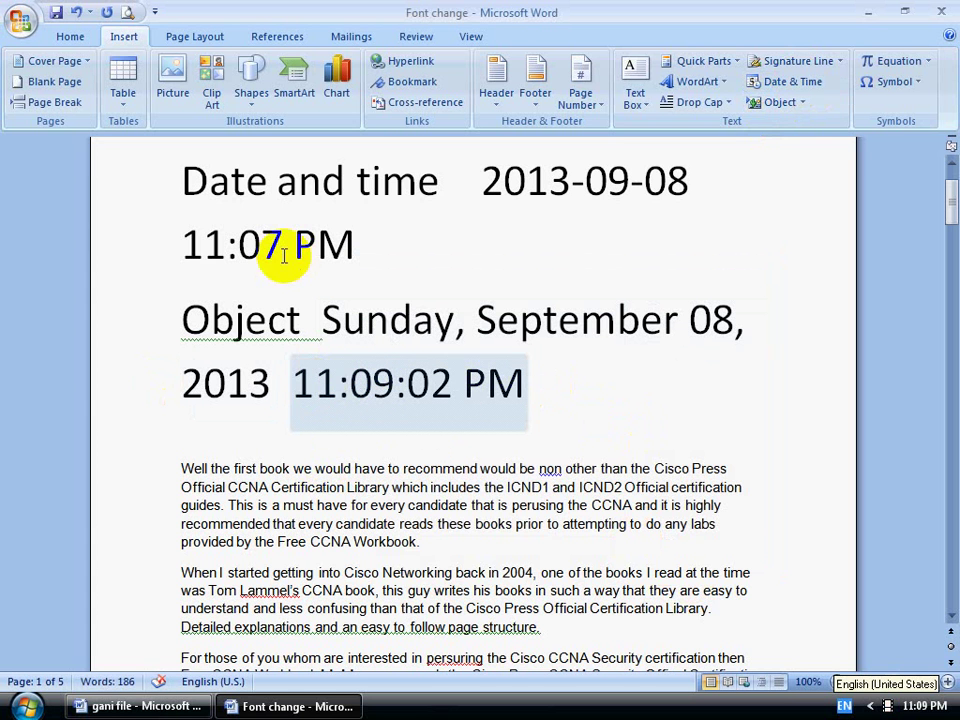
Confirm 11:07 PM is plain text, then click into the new 11:09:02 PM time field
key(End)
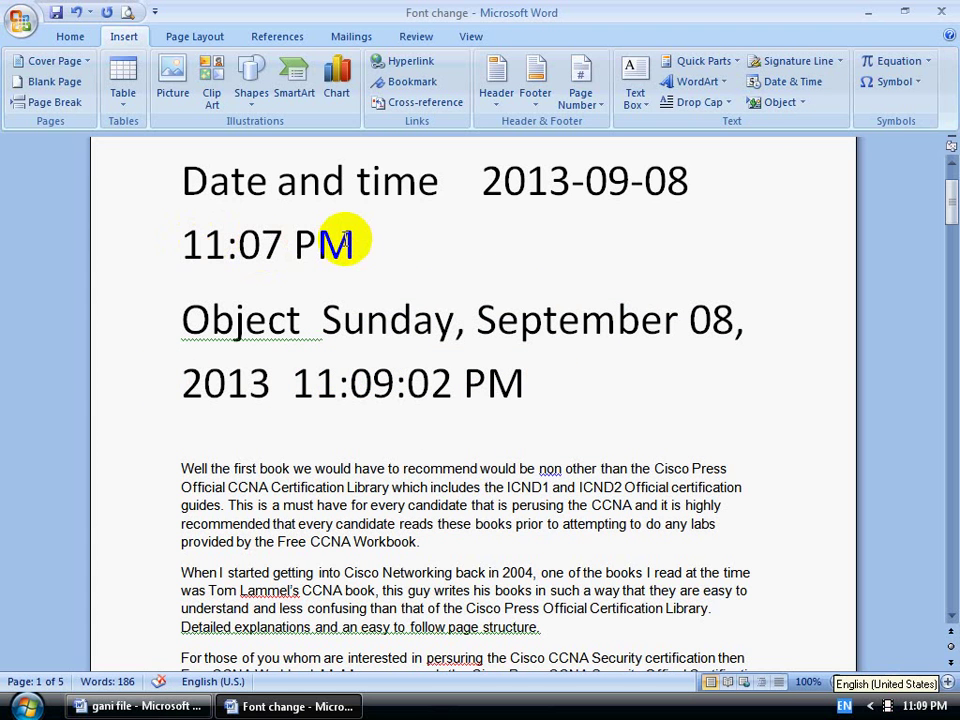
click(345, 241)
key(Left)
drag(276, 242, 258, 240)
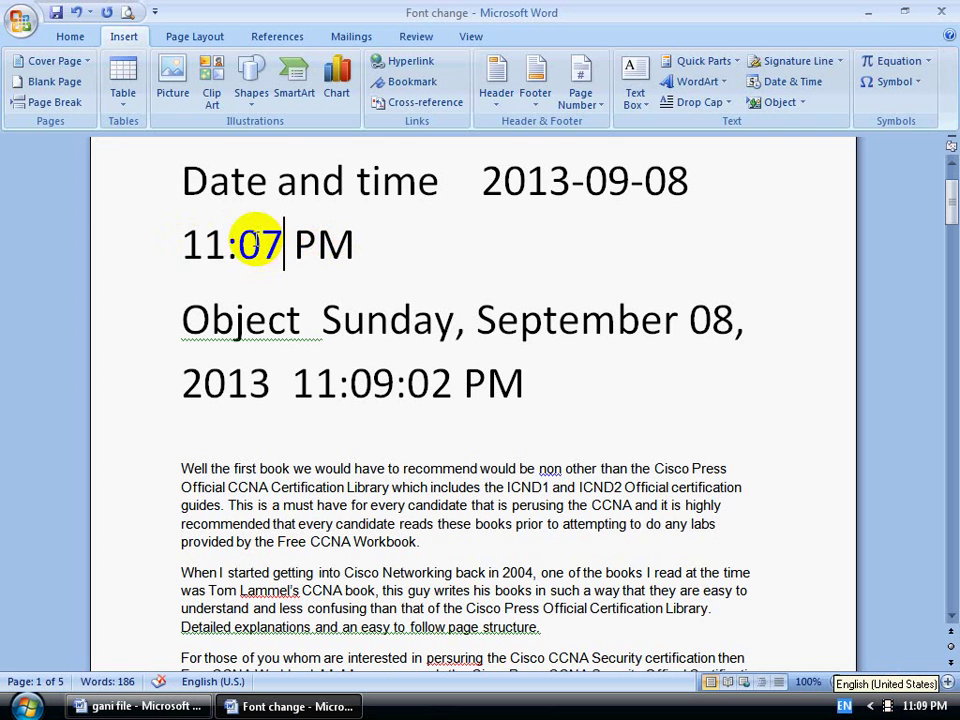
click(165, 246)
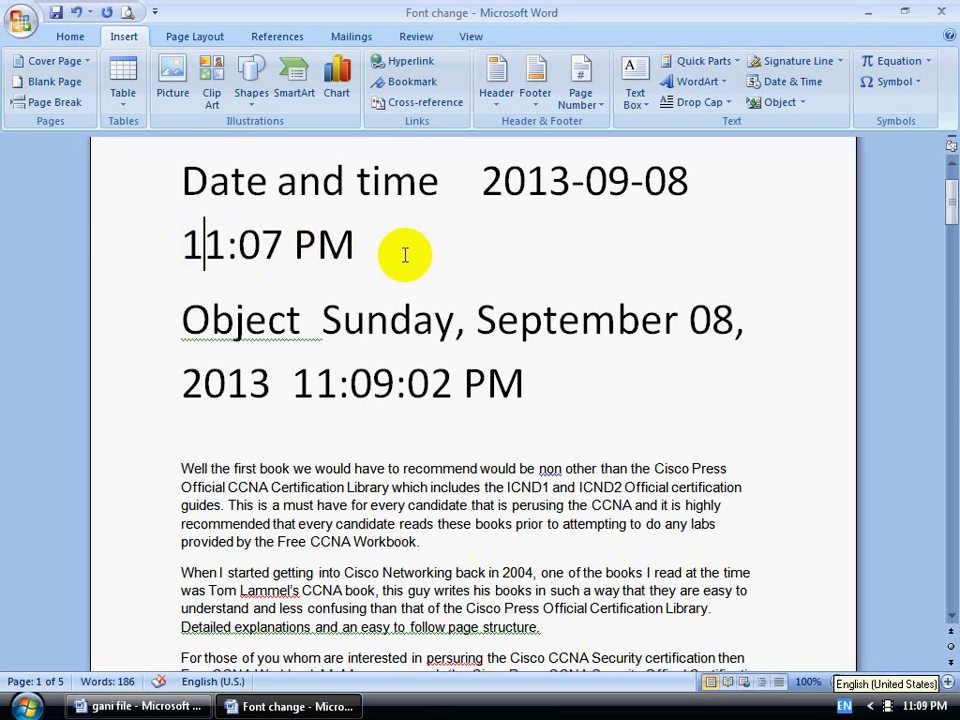
click(436, 395)
click(436, 395)
click(438, 393)
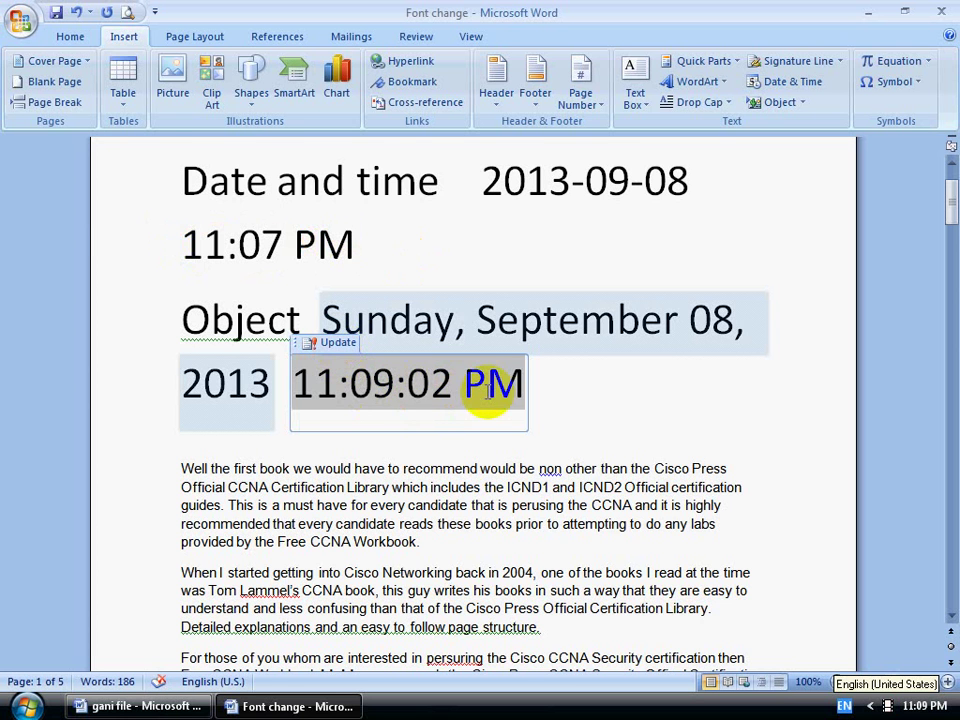
click(429, 391)
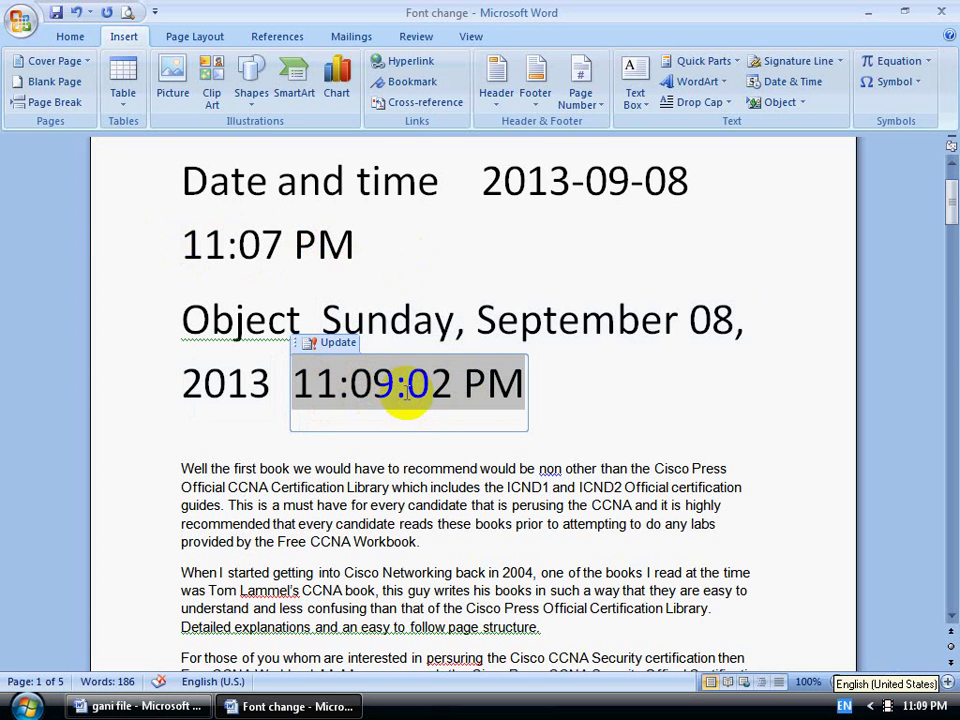
Update the time field to 11:09:24 PM and return to the top of the page
drag(375, 343, 345, 352)
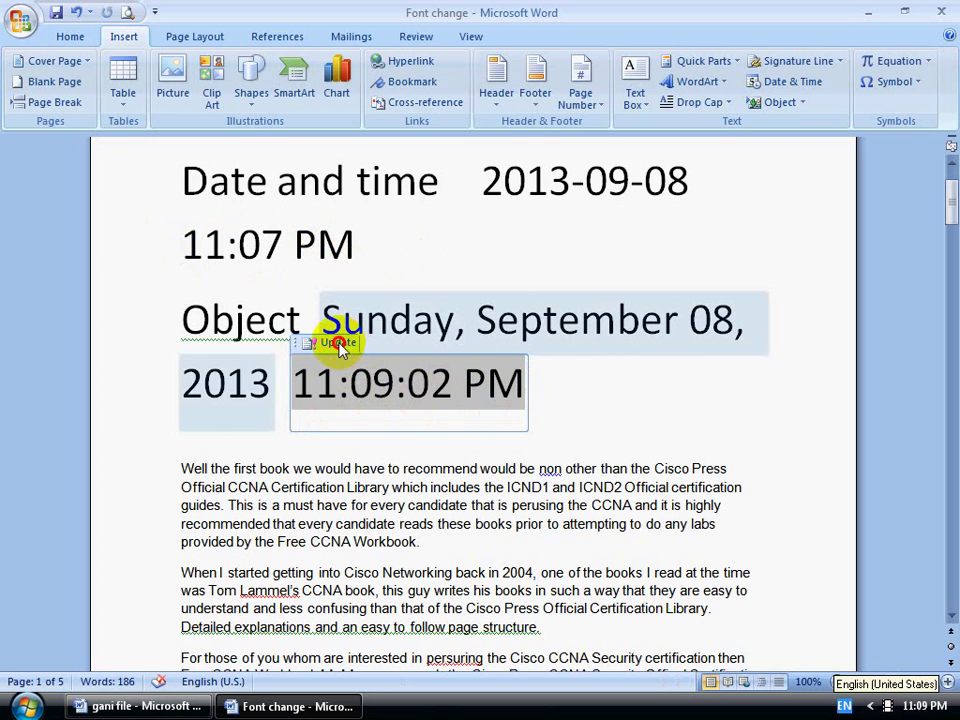
click(340, 345)
click(628, 392)
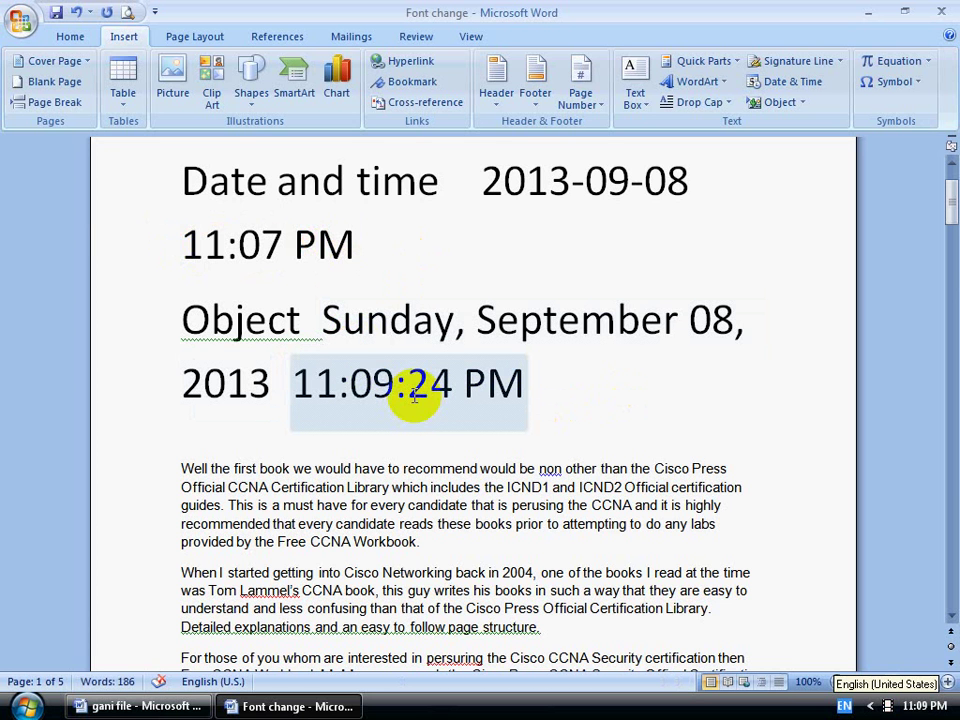
click(515, 393)
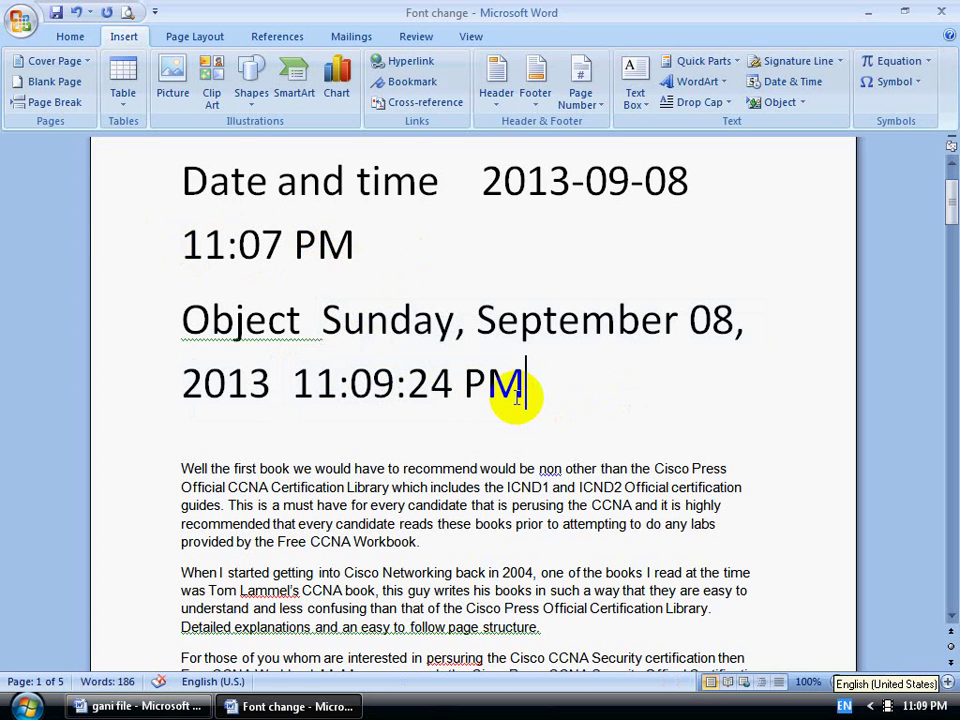
scroll(417, 340, down, 2)
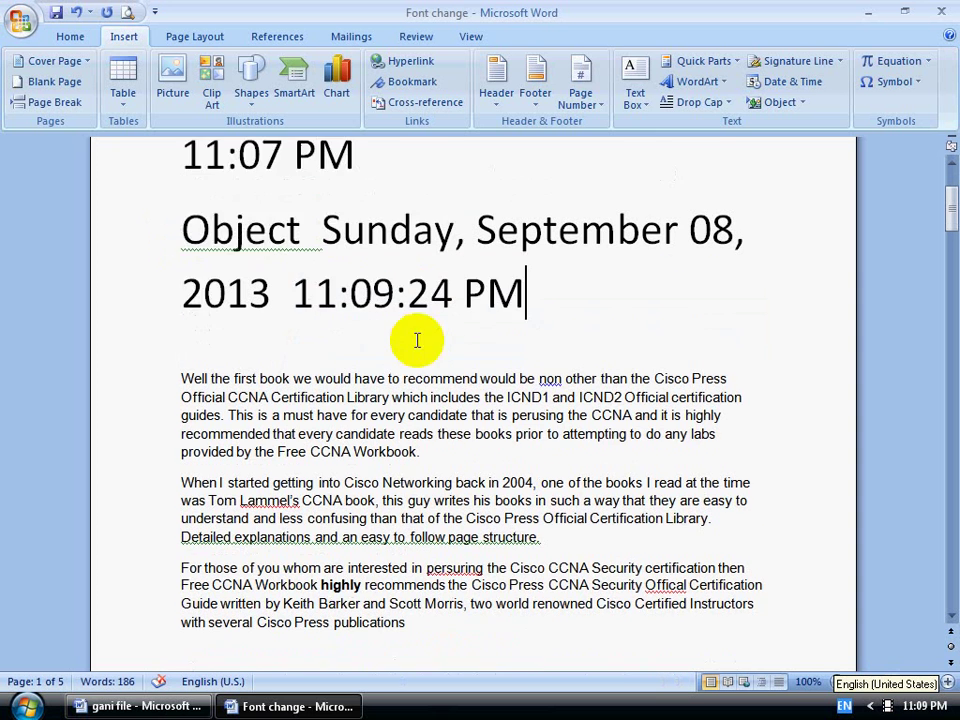
scroll(417, 340, down, 1)
scroll(681, 339, up, 2)
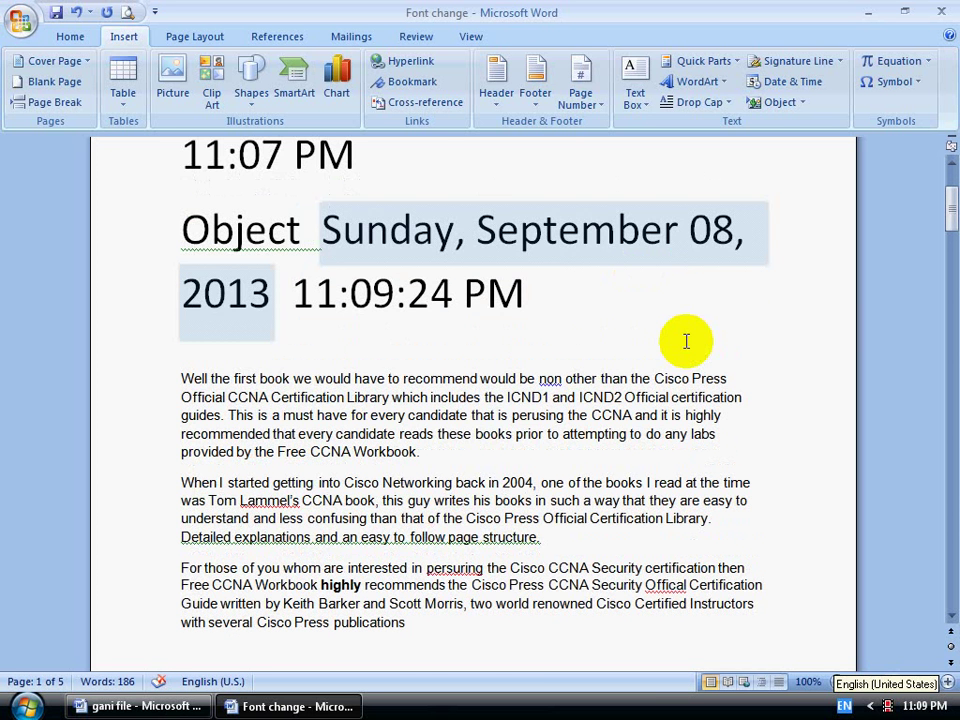
scroll(696, 326, up, 2)
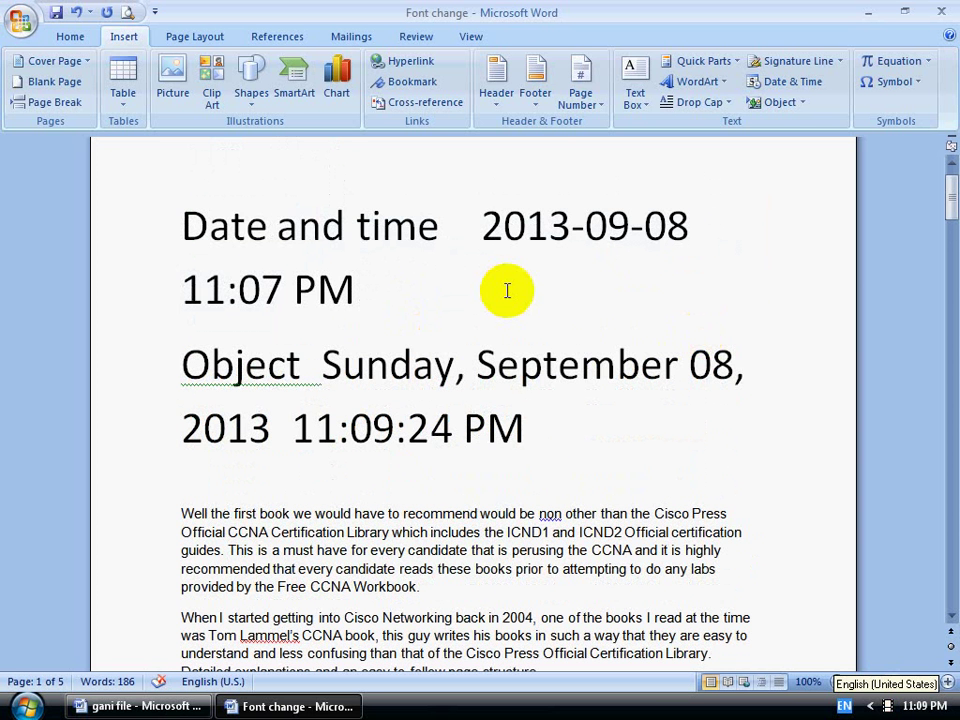
scroll(507, 290, up, 1)
Colour the 'Date and time 2013-09-08' line teal
drag(180, 268, 572, 280)
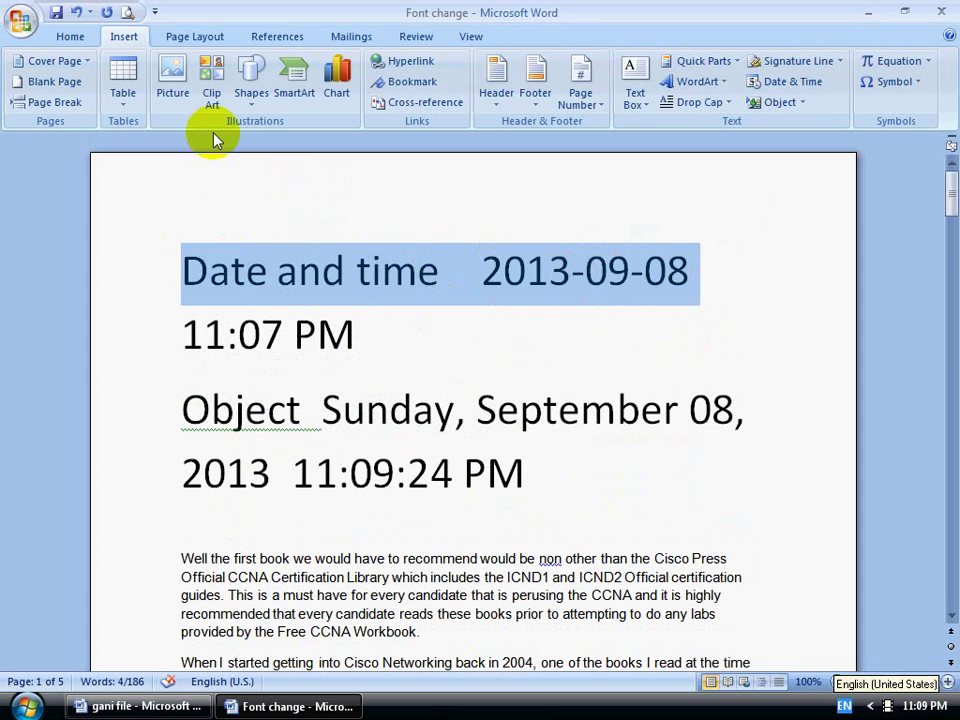
click(71, 40)
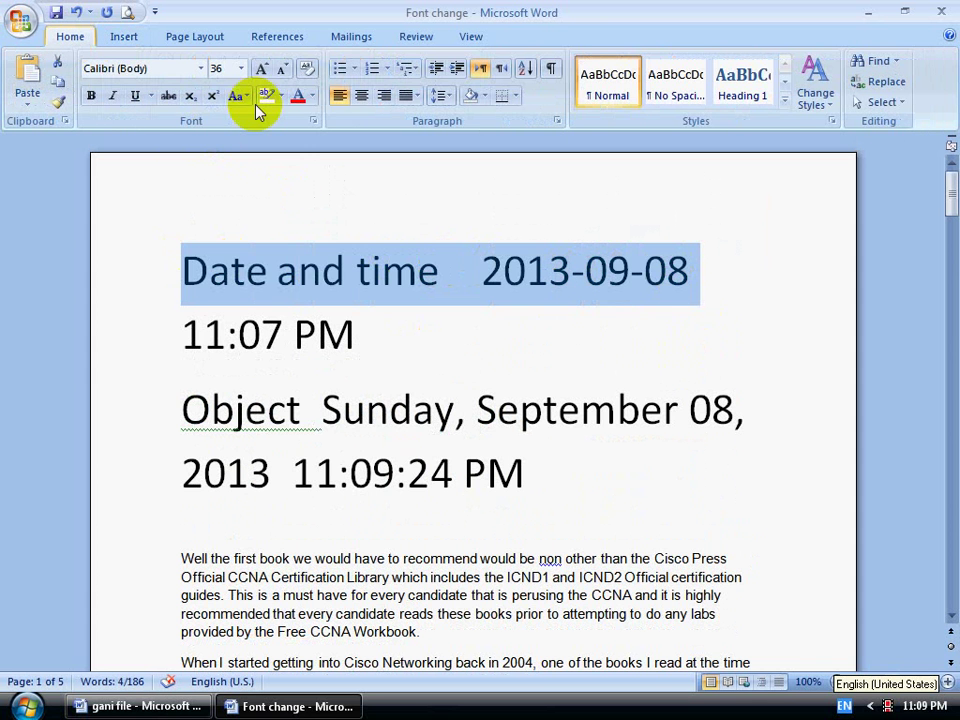
click(312, 96)
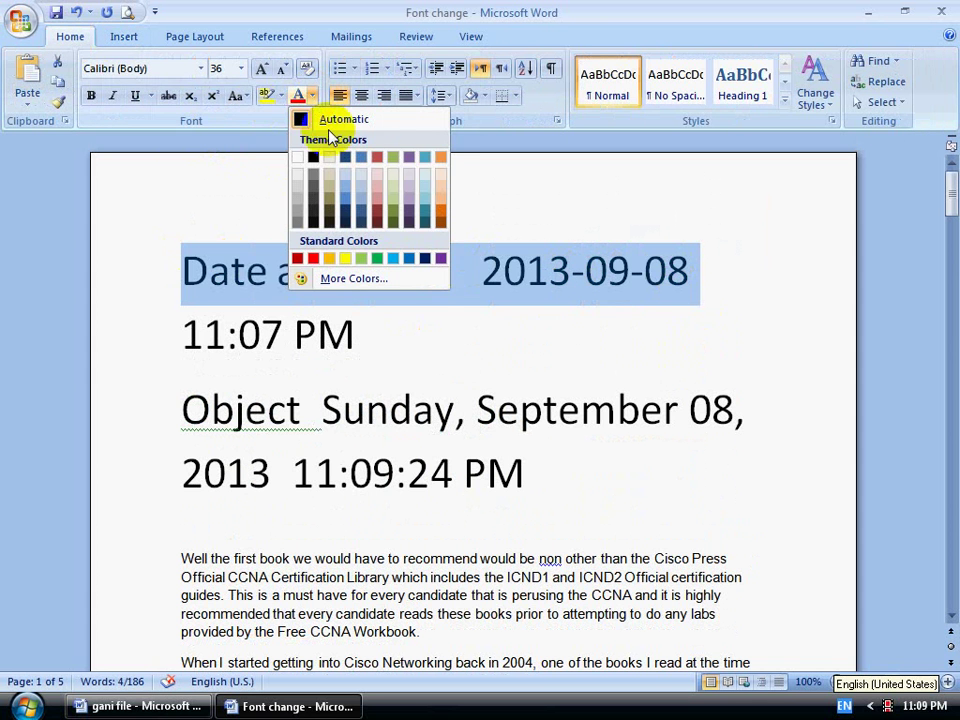
click(425, 160)
click(514, 317)
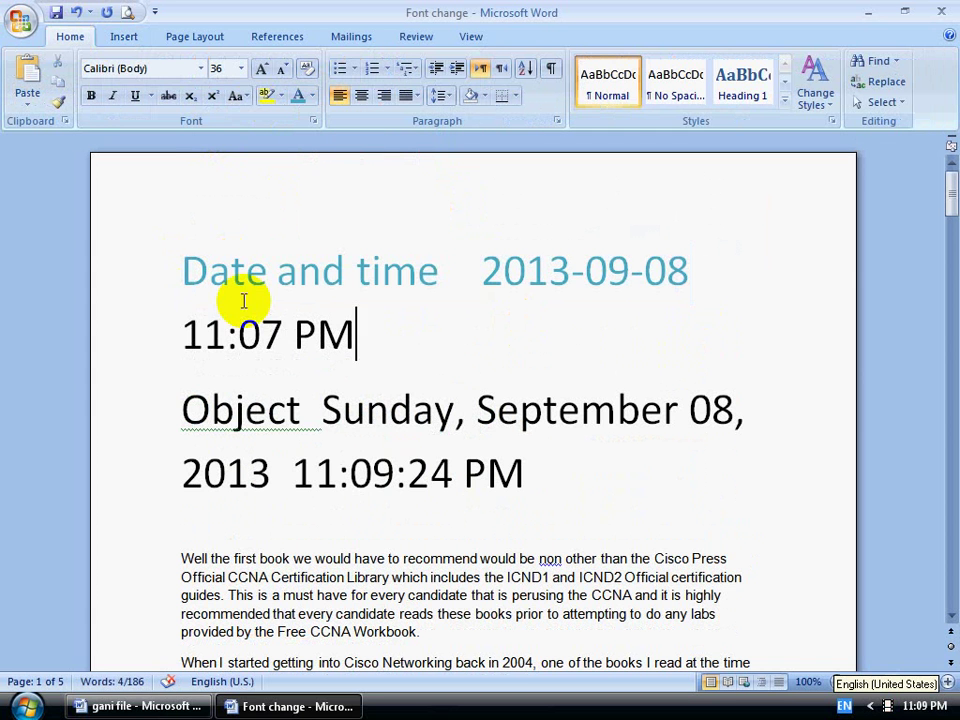
Colour the 11:07 PM time green
shift+click(366, 324)
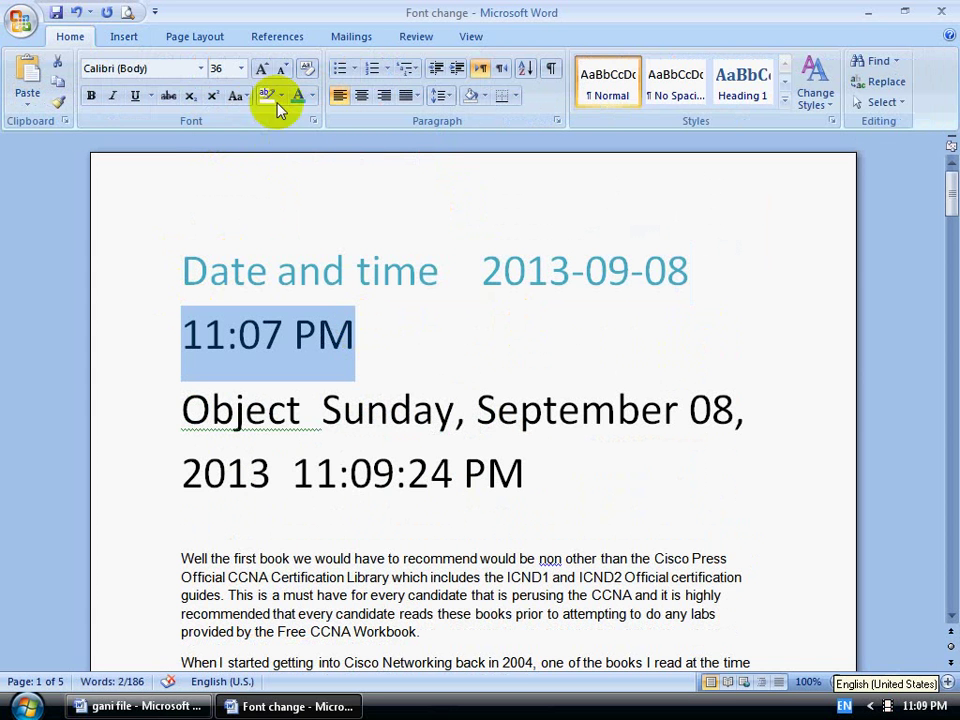
click(312, 96)
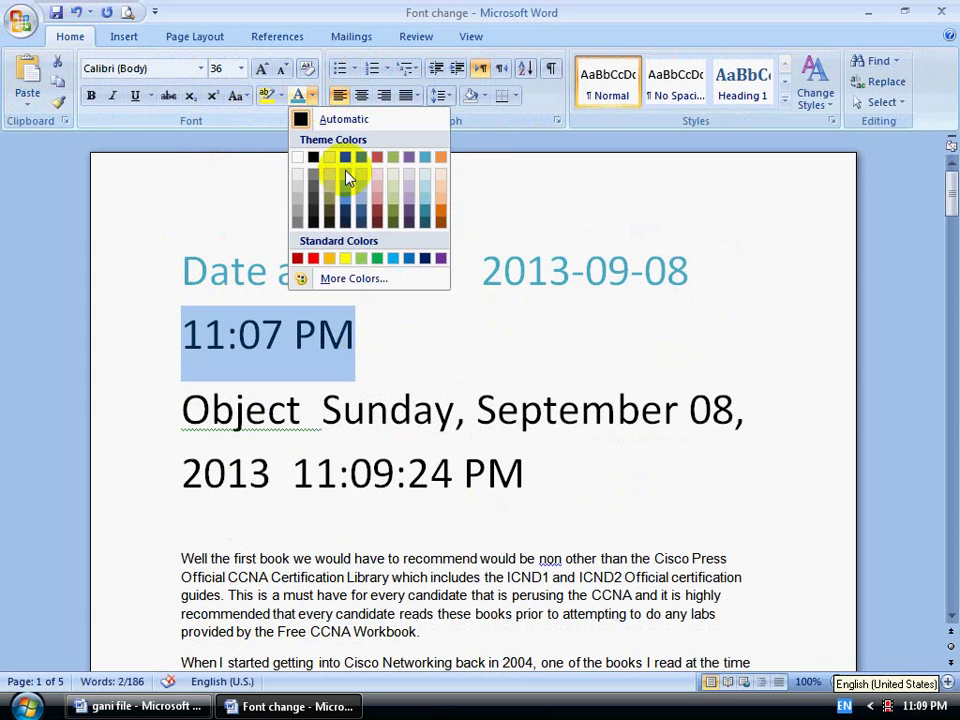
click(381, 262)
click(414, 317)
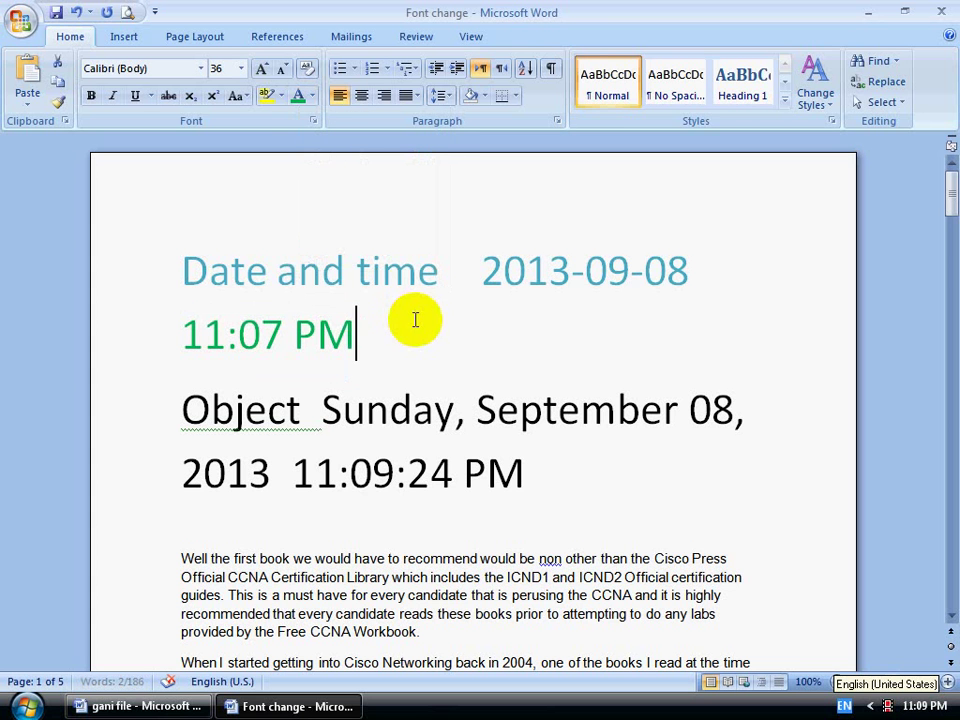
Check the teal heading line and click into the Sunday date field
click(266, 268)
click(217, 269)
click(328, 277)
click(373, 277)
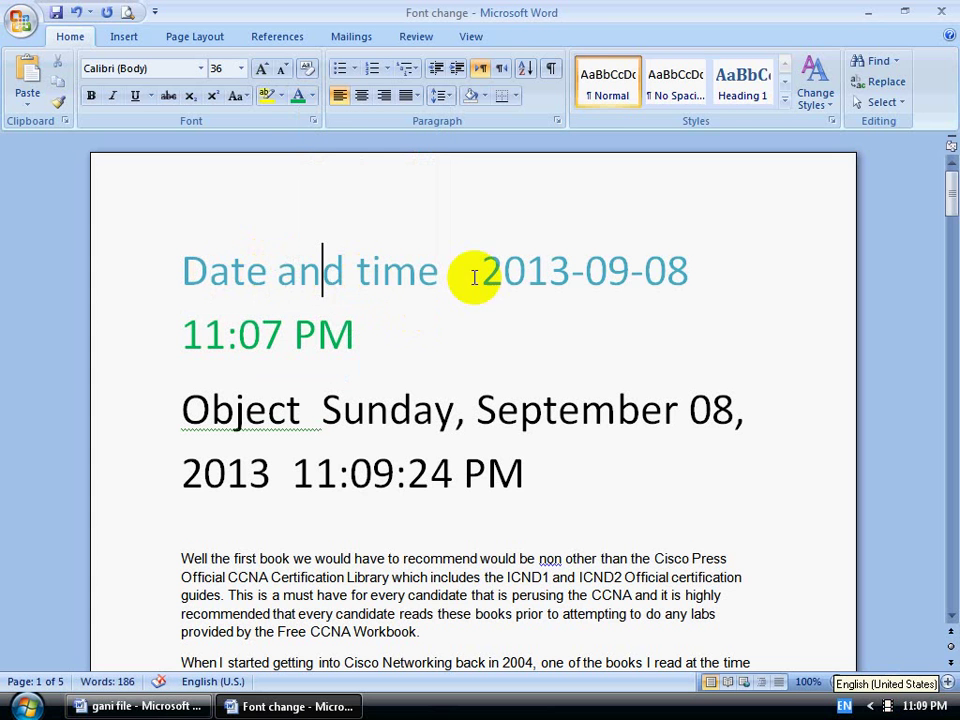
click(589, 275)
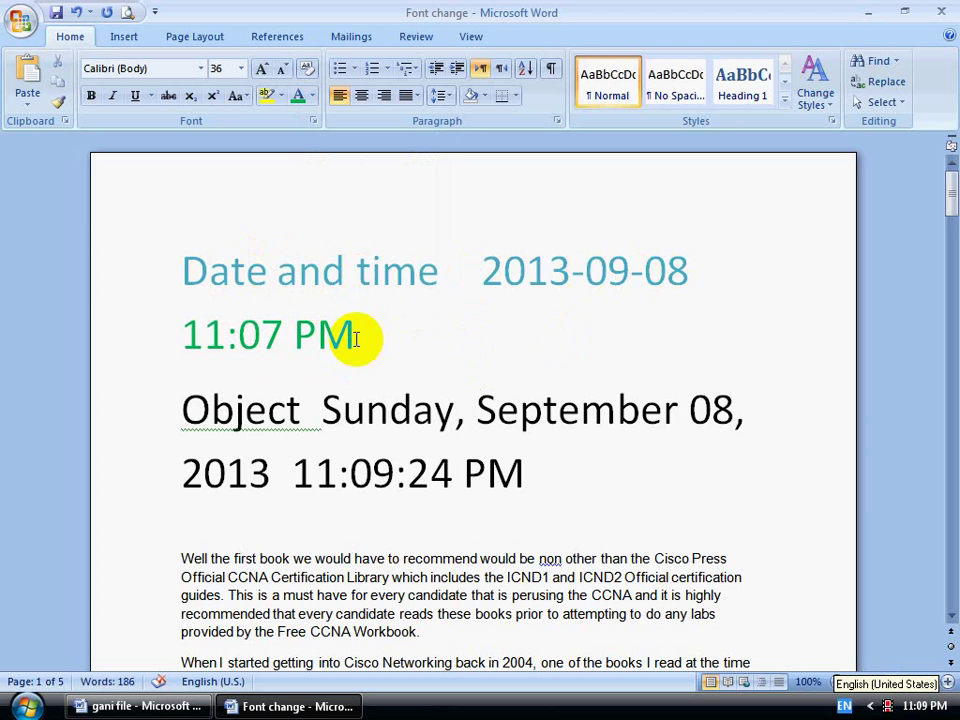
scroll(360, 330, down, 1)
click(412, 318)
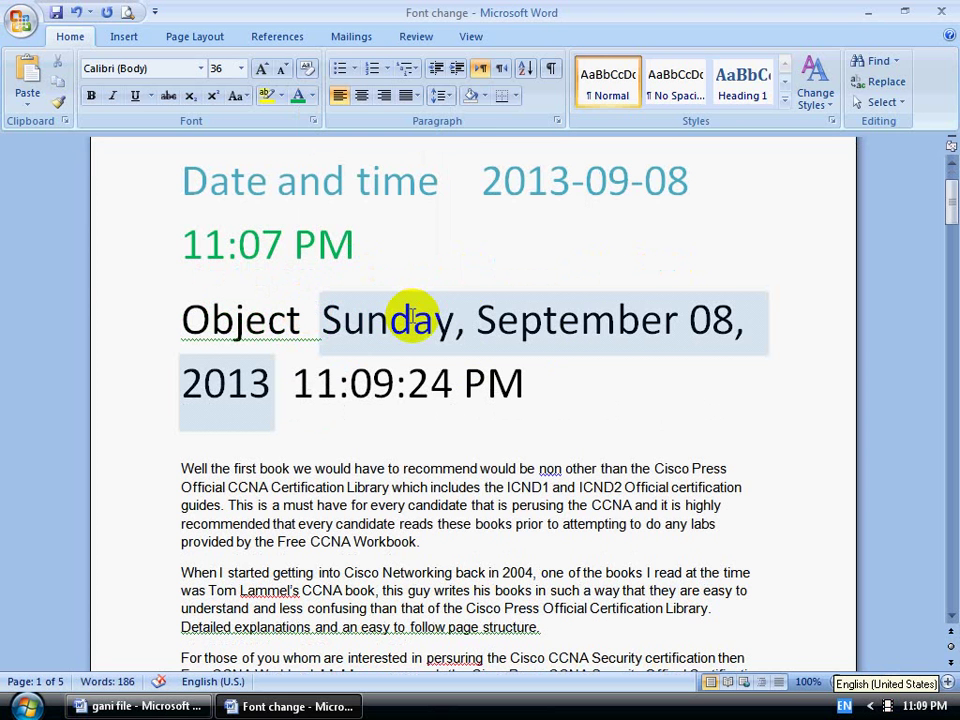
Colour the word Sunday in the date field orange
click(412, 318)
click(468, 270)
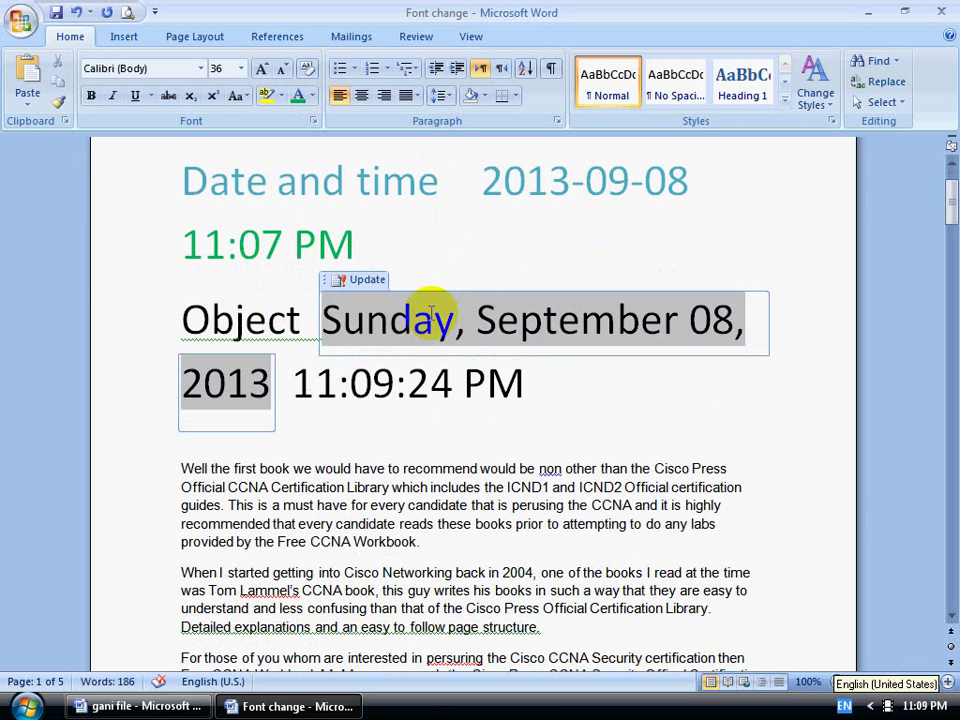
click(367, 320)
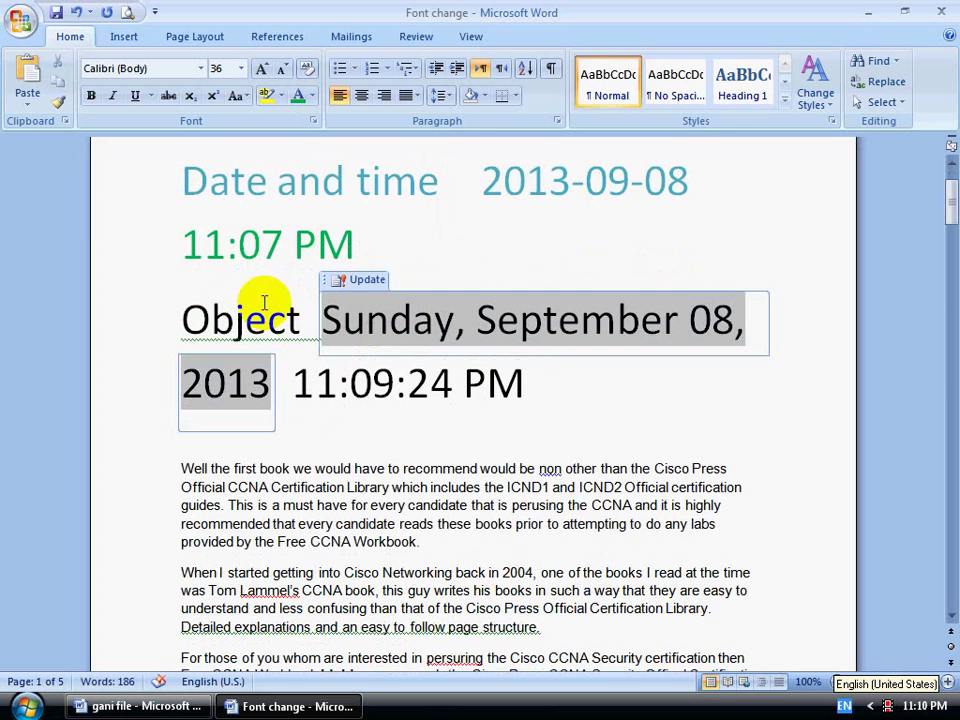
click(313, 96)
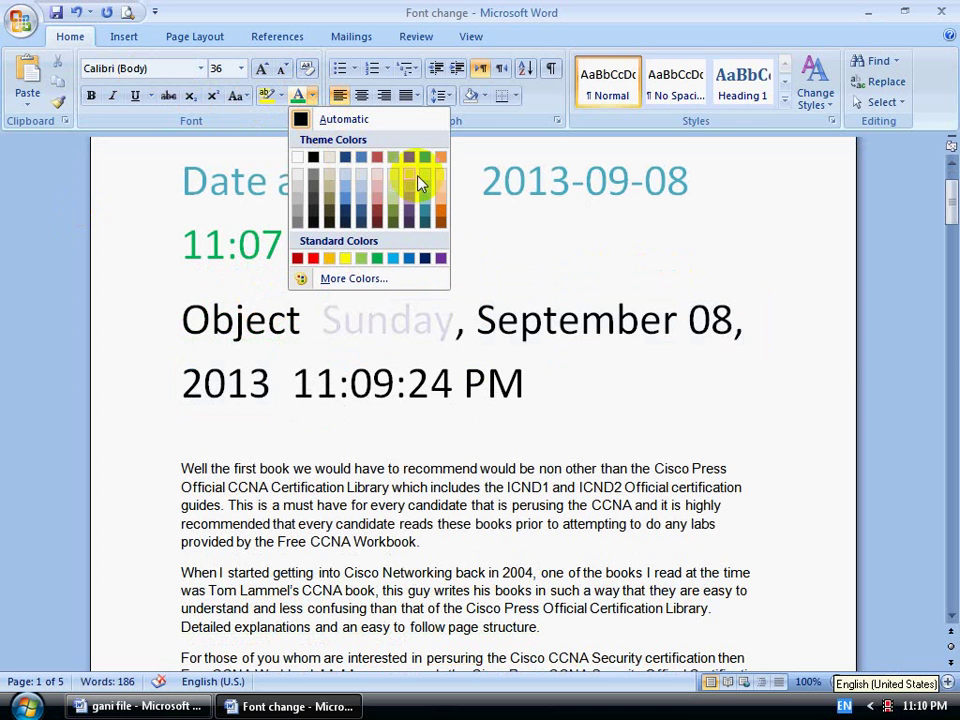
click(294, 321)
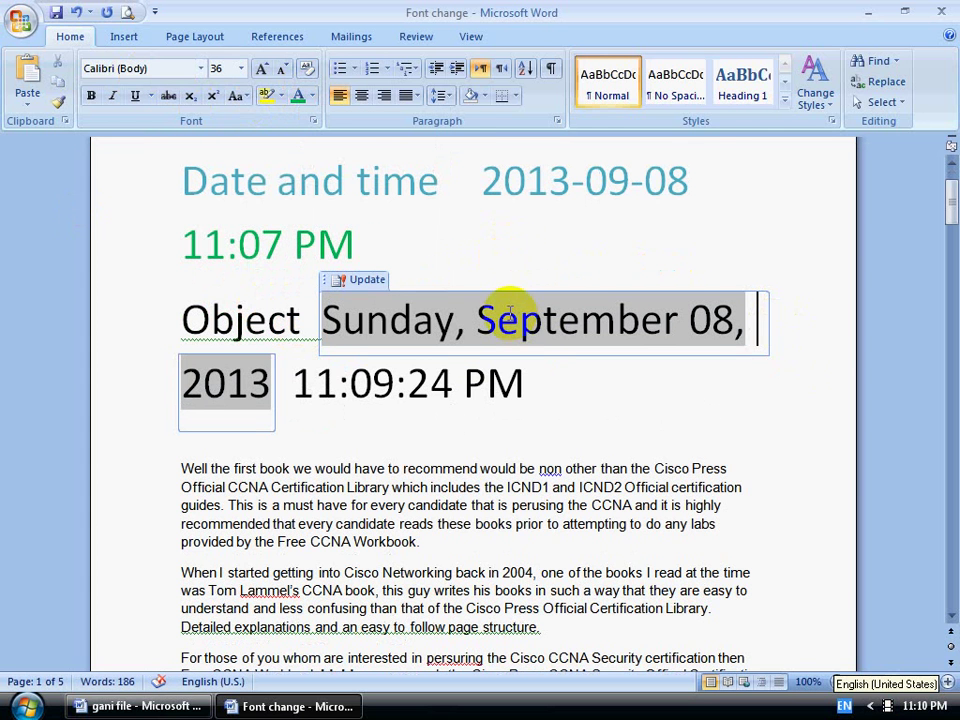
click(314, 97)
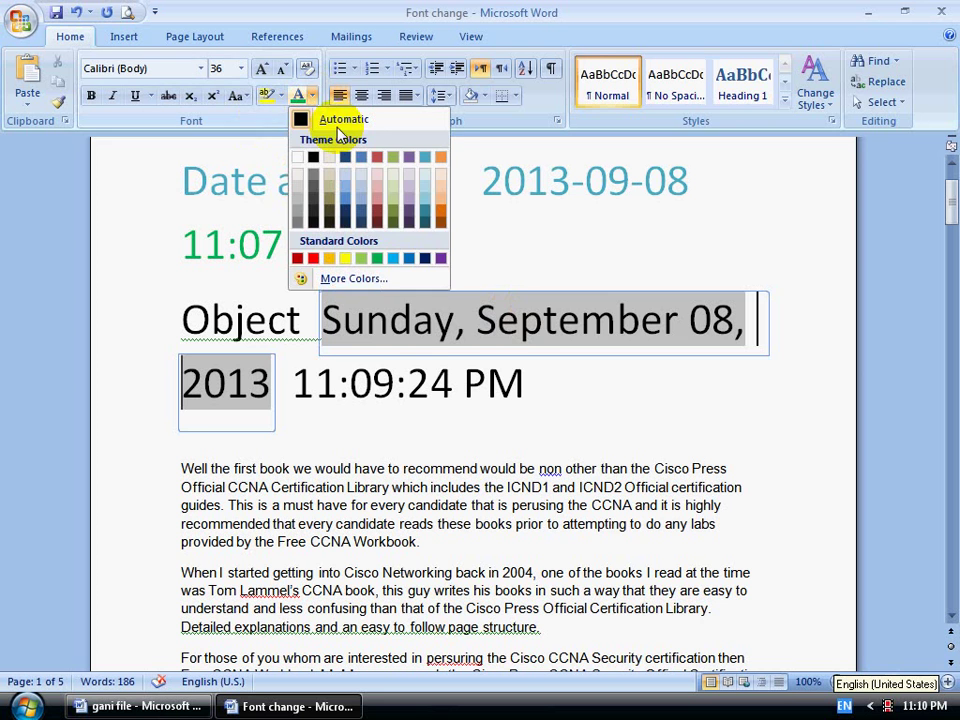
click(441, 218)
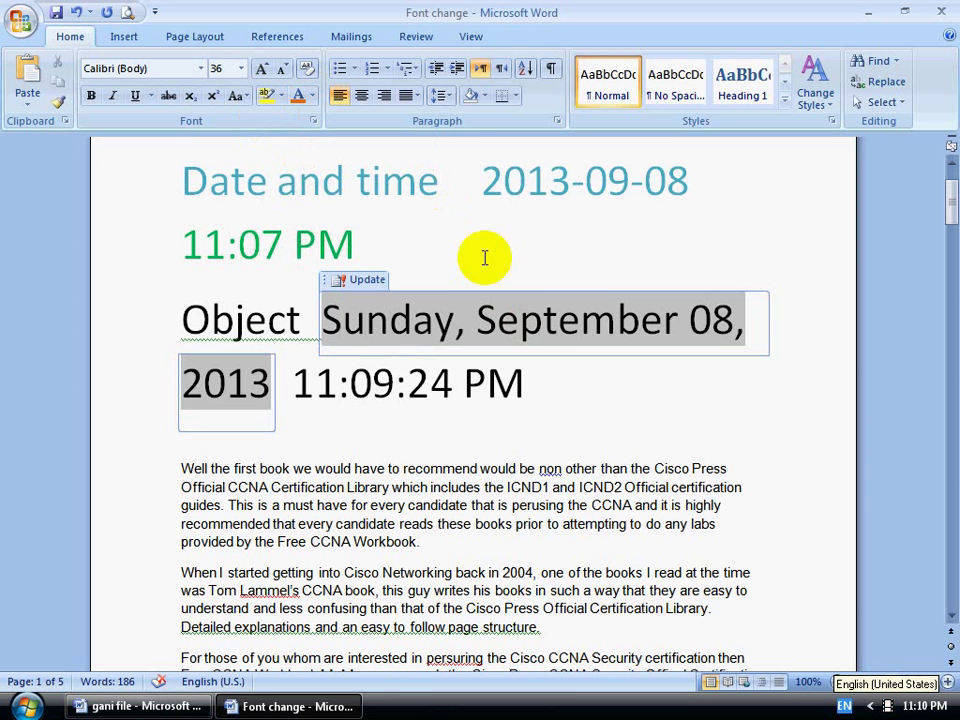
click(516, 270)
click(348, 322)
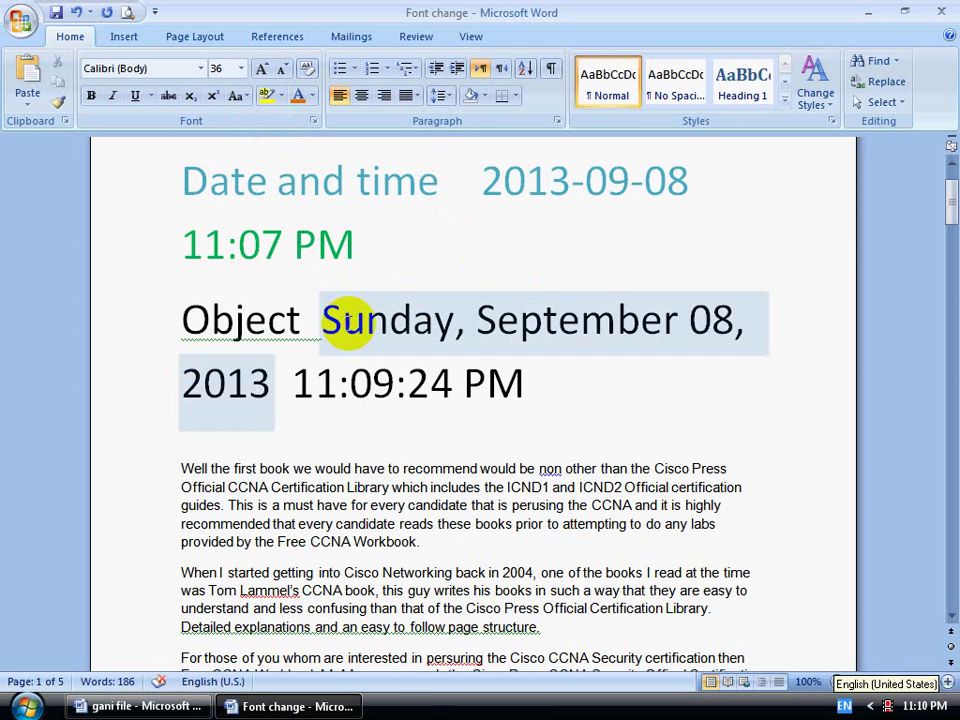
click(348, 322)
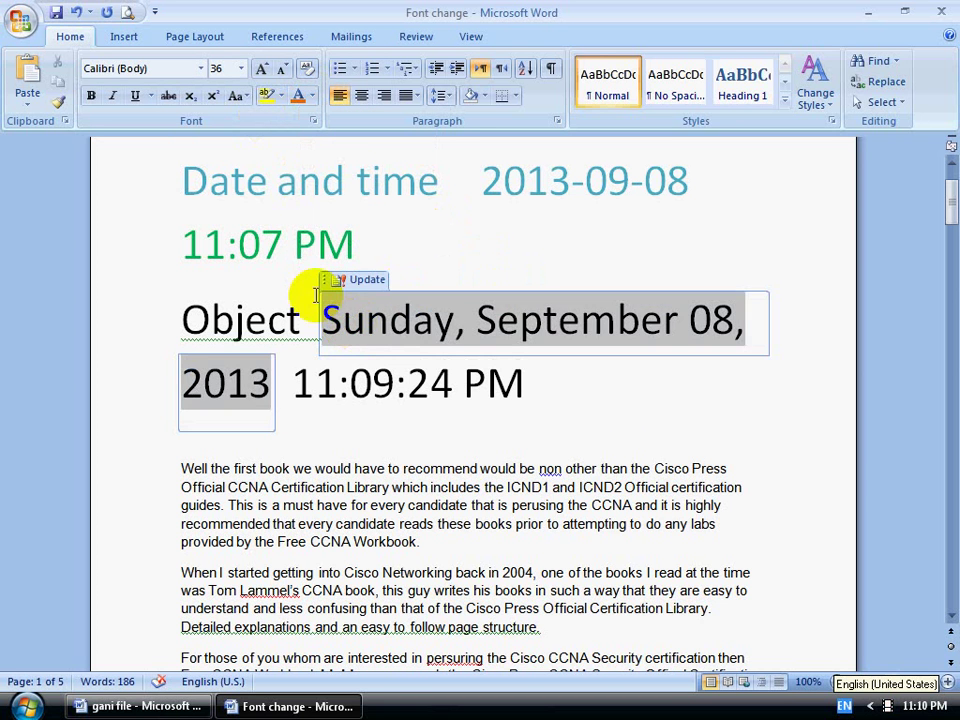
click(312, 97)
click(440, 212)
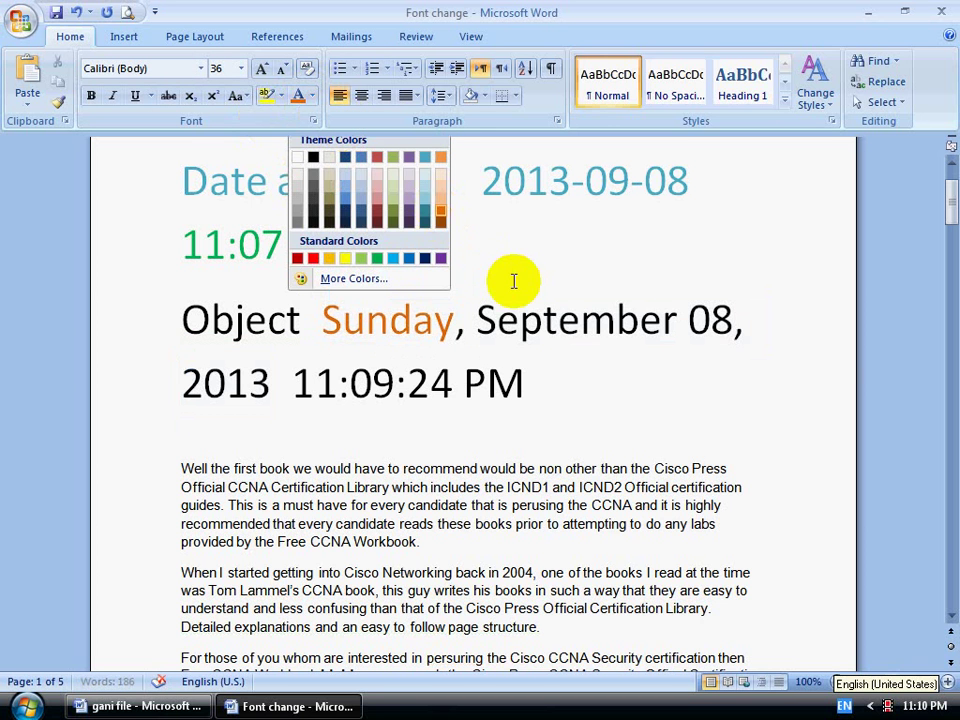
Select 'Sunday, September 08,' in the date and colour it orange
click(493, 320)
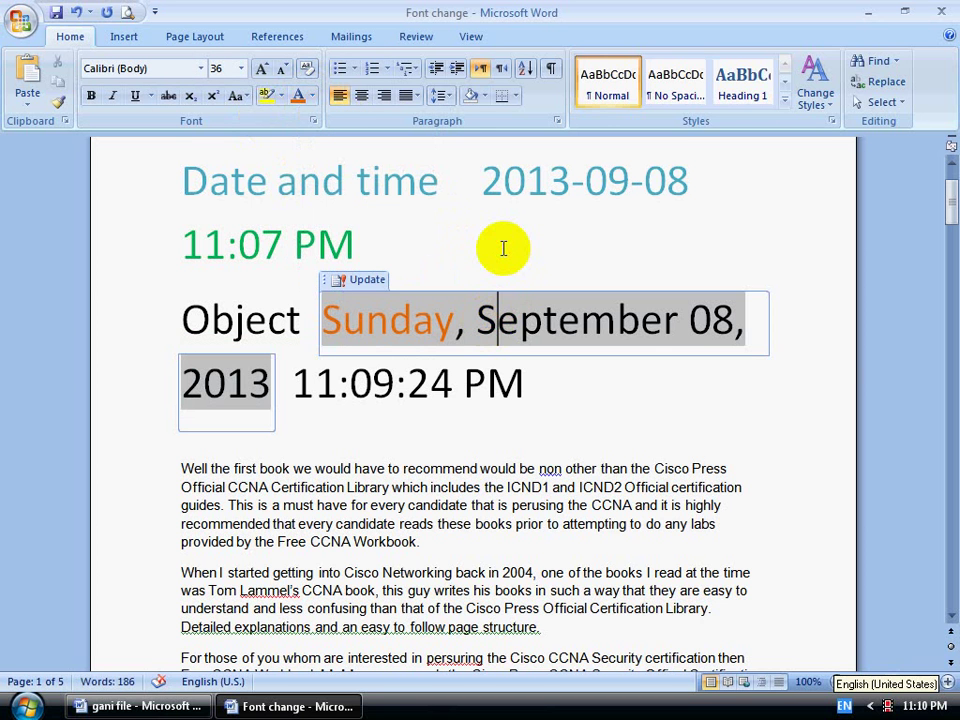
drag(540, 317, 752, 337)
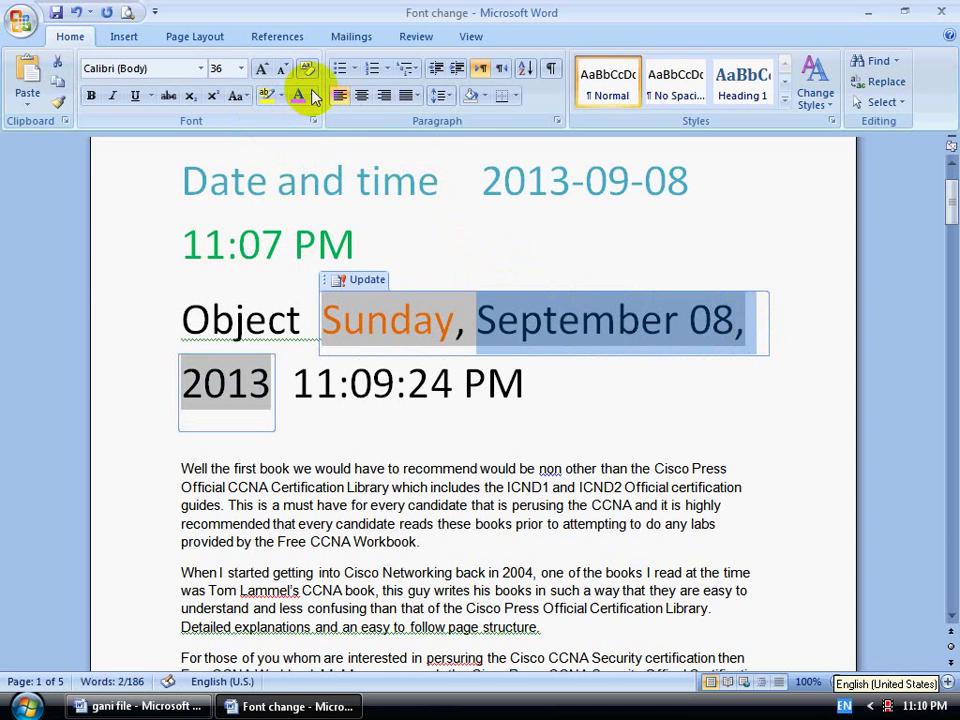
drag(328, 313, 760, 331)
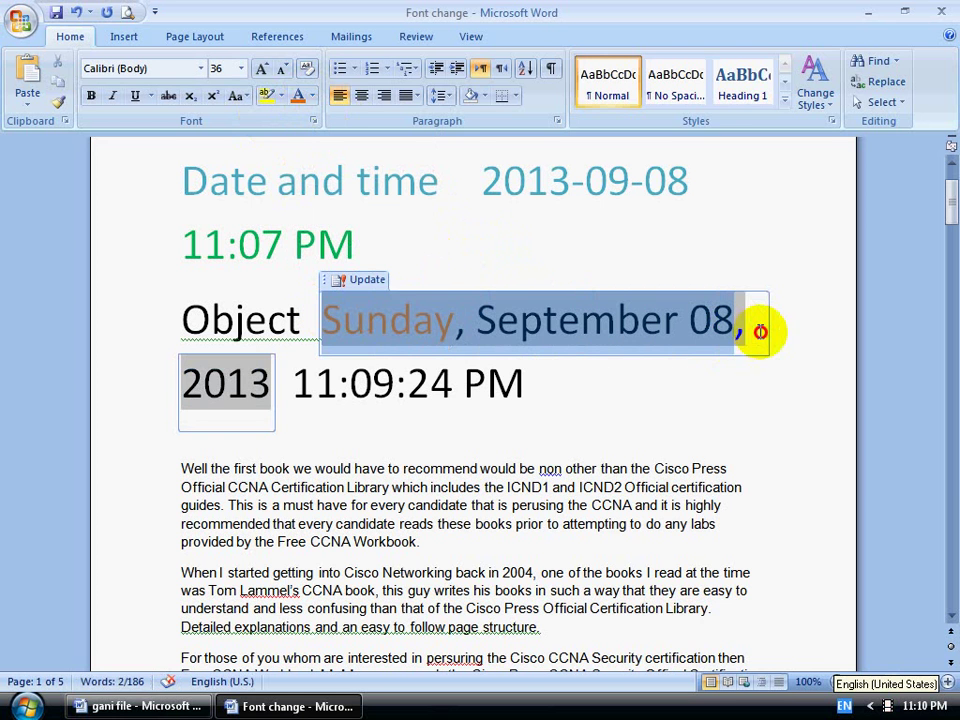
click(311, 96)
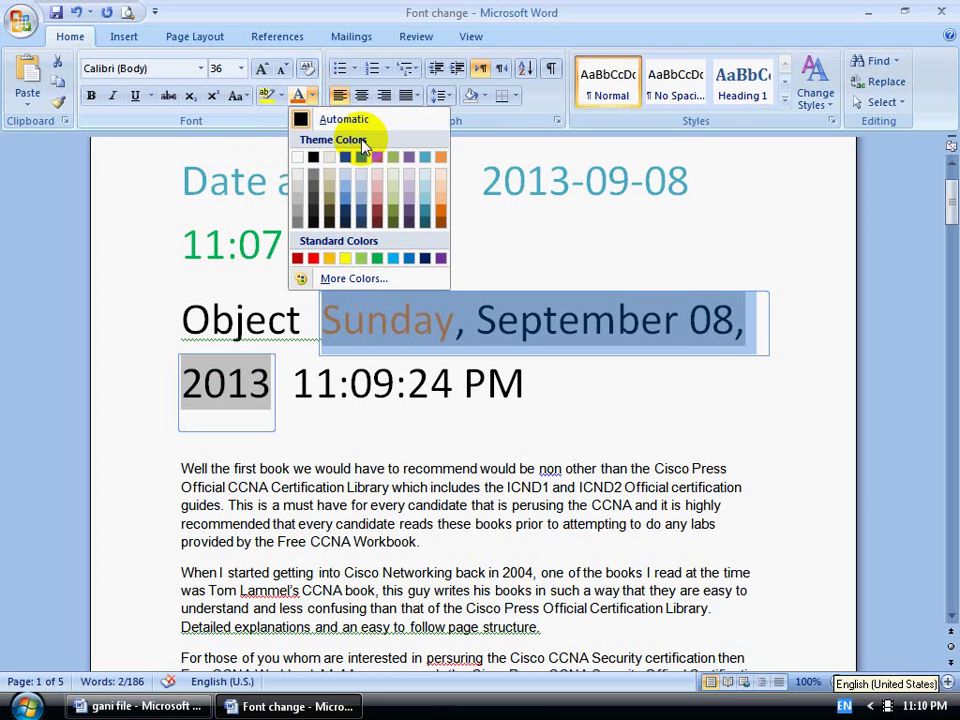
click(439, 210)
click(462, 267)
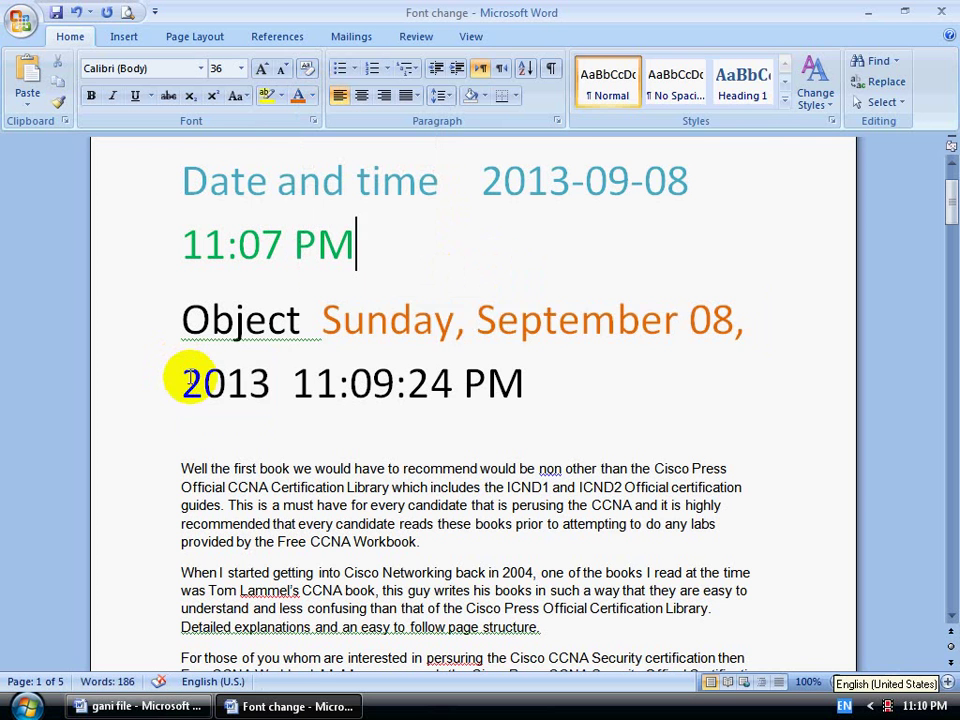
Colour the year 2013 orange to match the rest of the date
drag(182, 386, 268, 372)
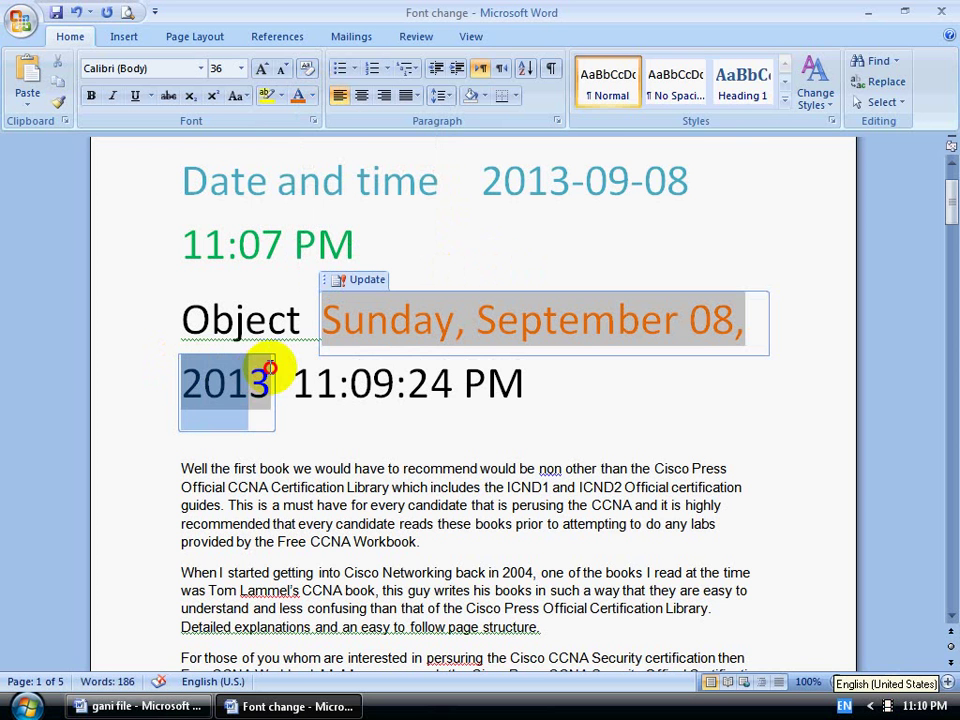
click(296, 95)
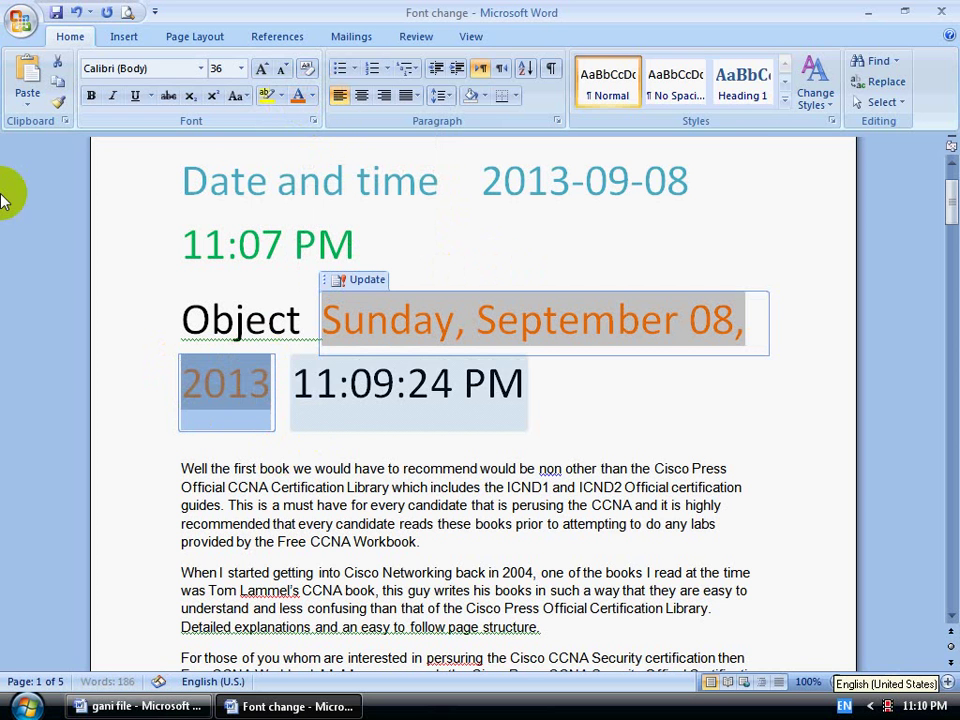
click(656, 379)
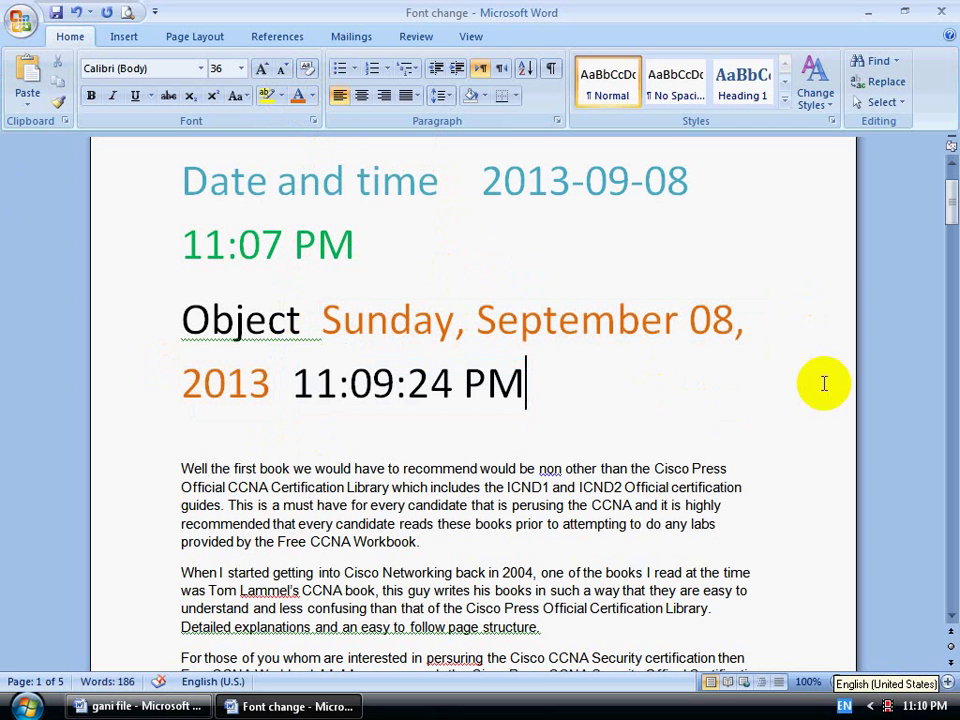
click(510, 320)
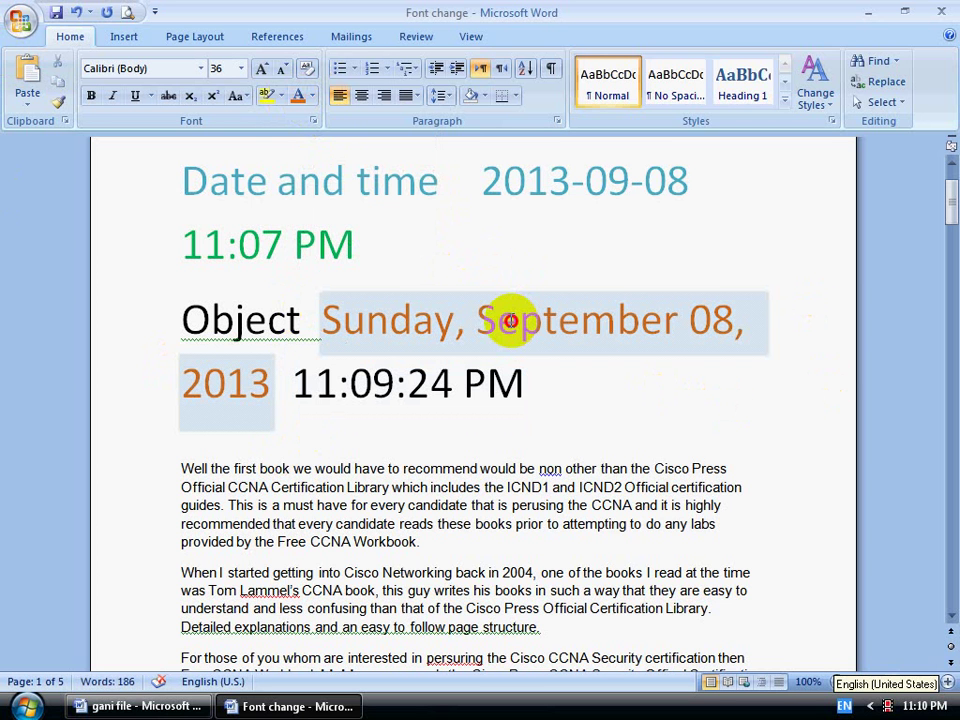
Colour the time field on the Object line light blue
click(510, 320)
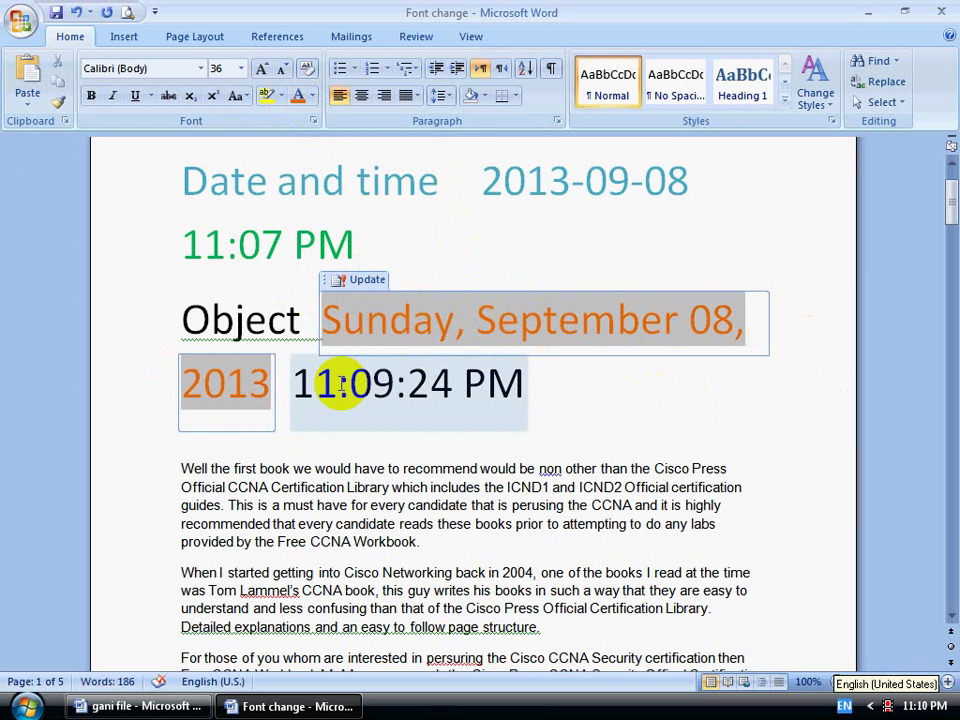
double_click(506, 382)
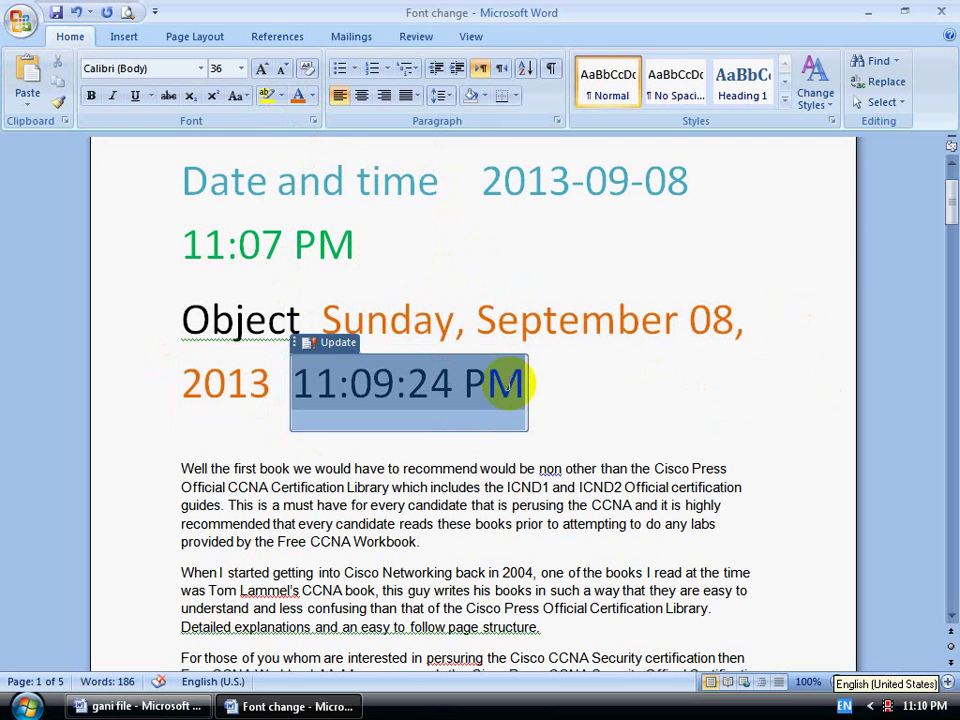
click(315, 95)
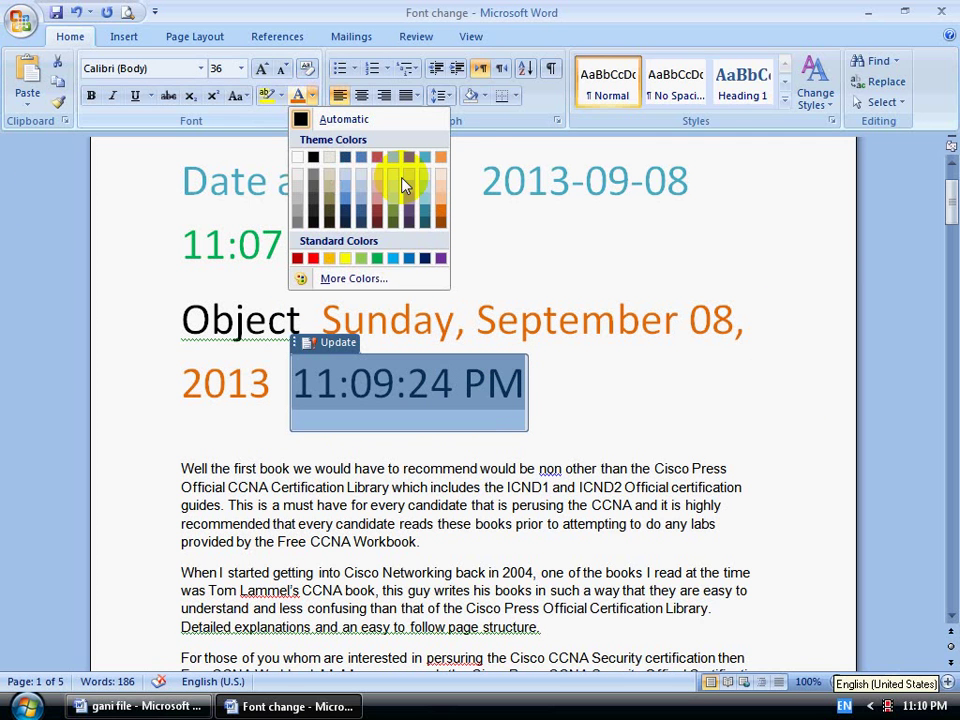
click(394, 254)
click(593, 394)
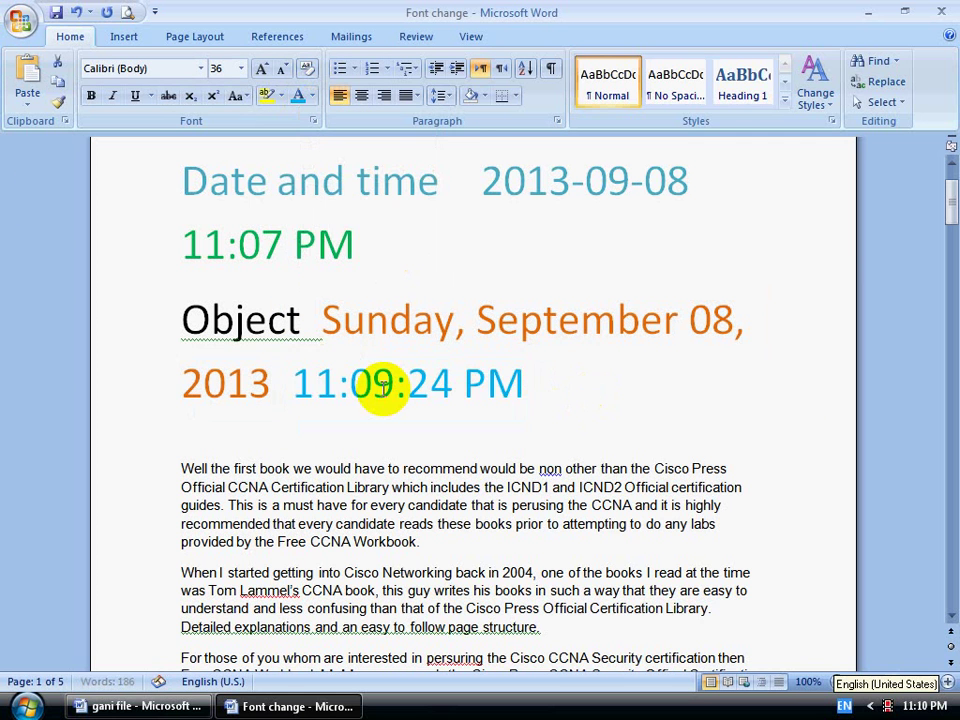
Update the time field so it reads 11:10:57 PM, leaving the caret at line end
click(407, 392)
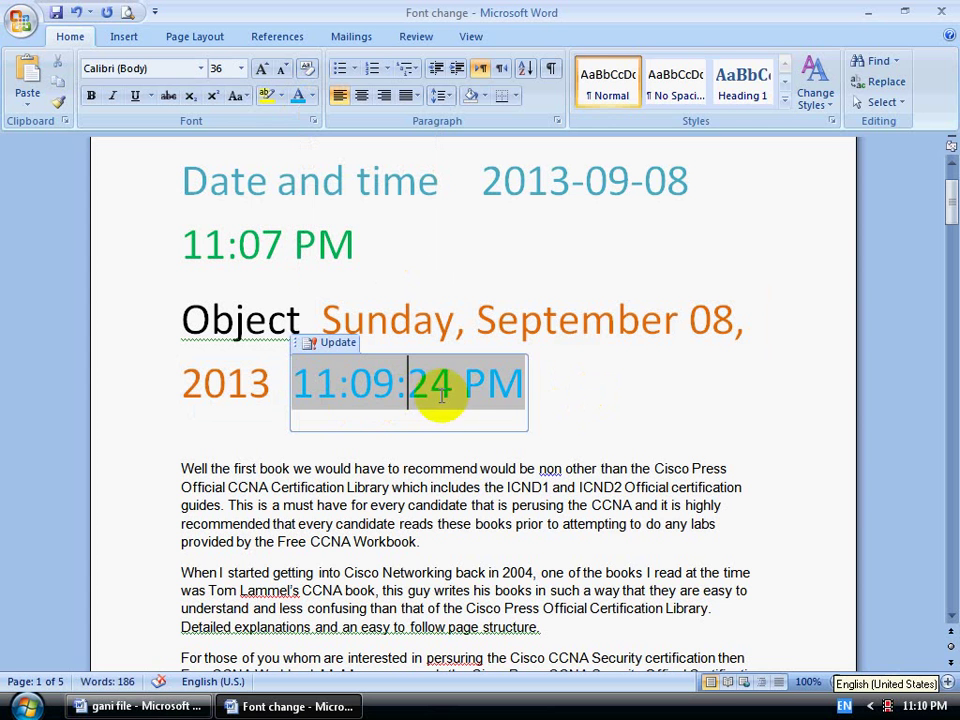
click(337, 344)
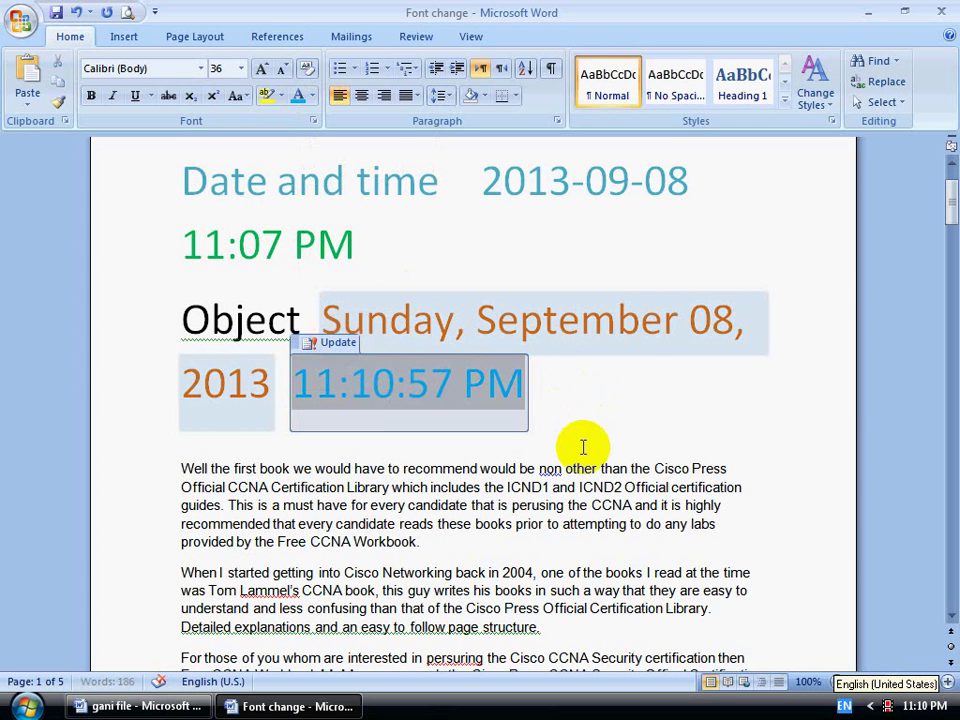
click(564, 390)
click(285, 379)
click(668, 413)
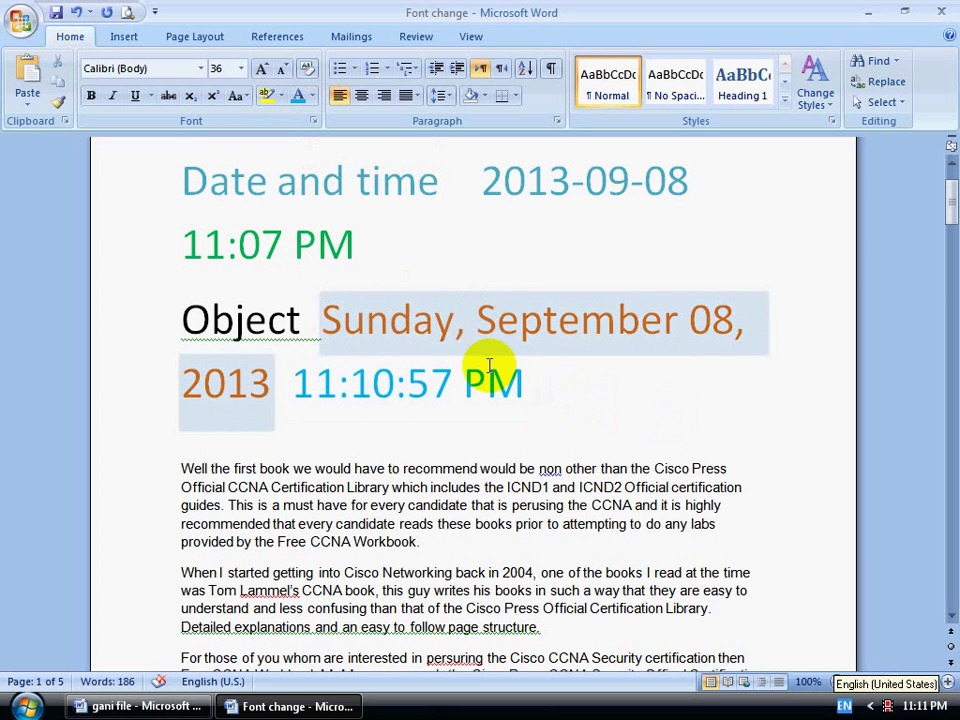
click(489, 369)
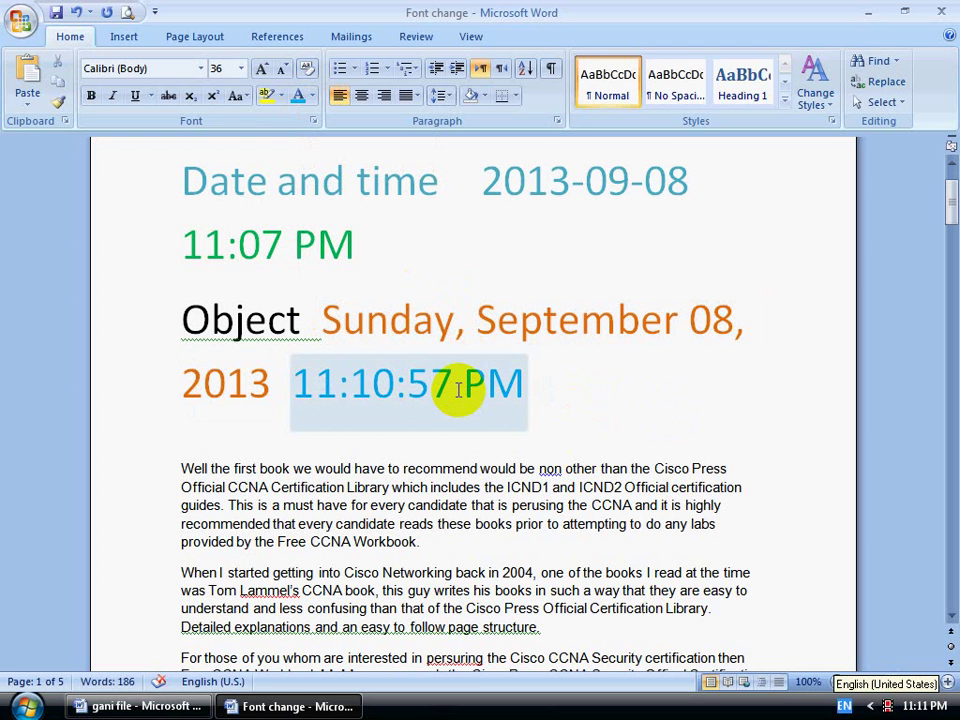
key(Left)
key(End)
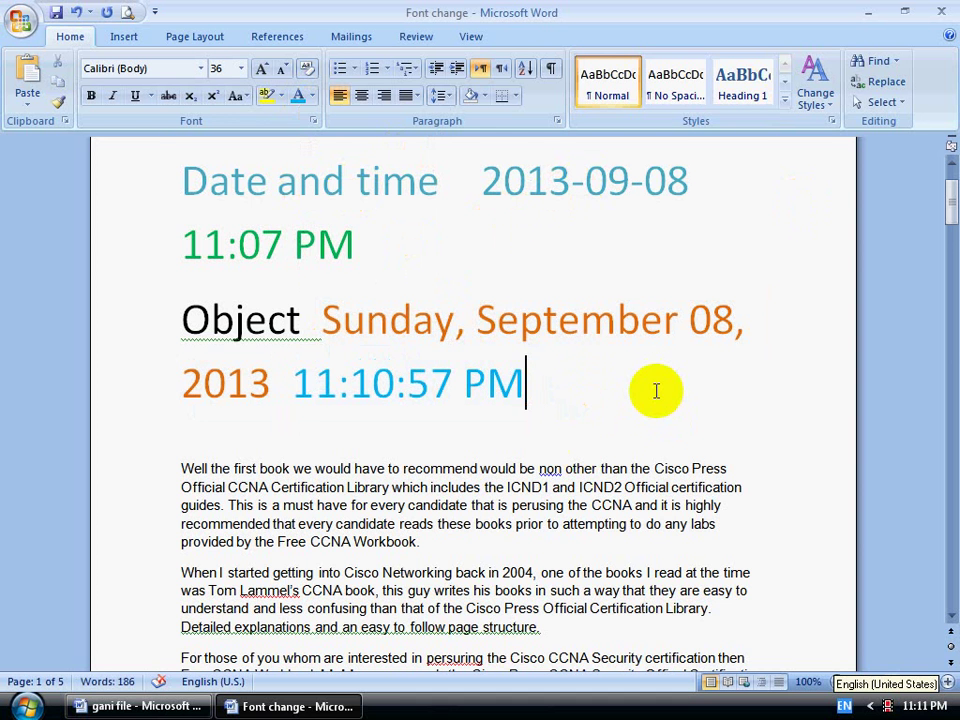
Insert the date 8 September 2013 on the blank second page and start a new line
scroll(450, 350, down, 3)
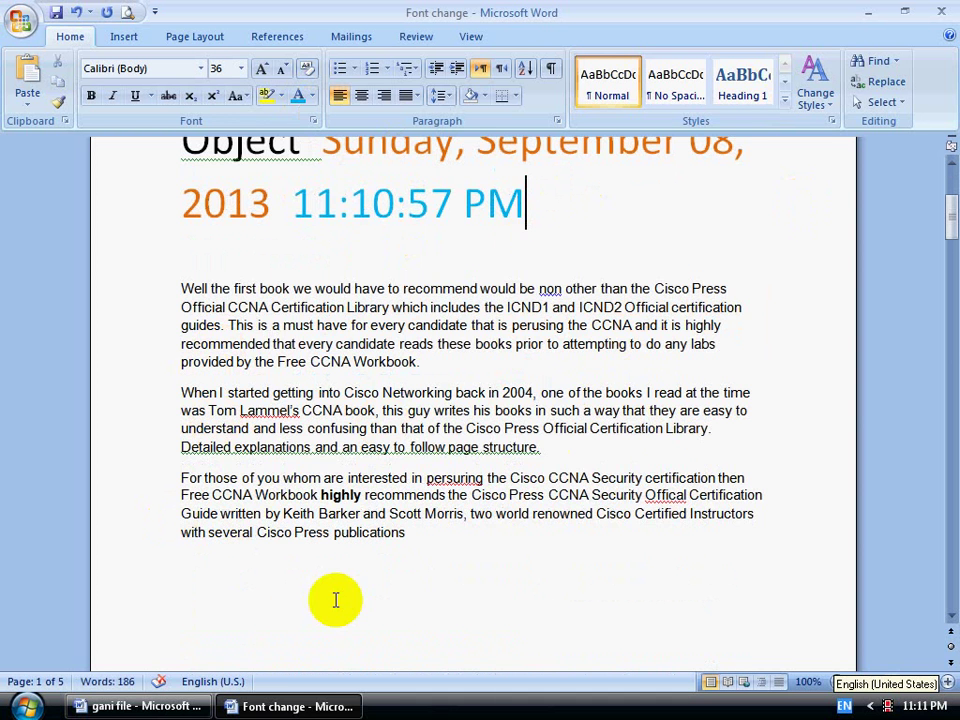
scroll(336, 600, down, 10)
click(216, 379)
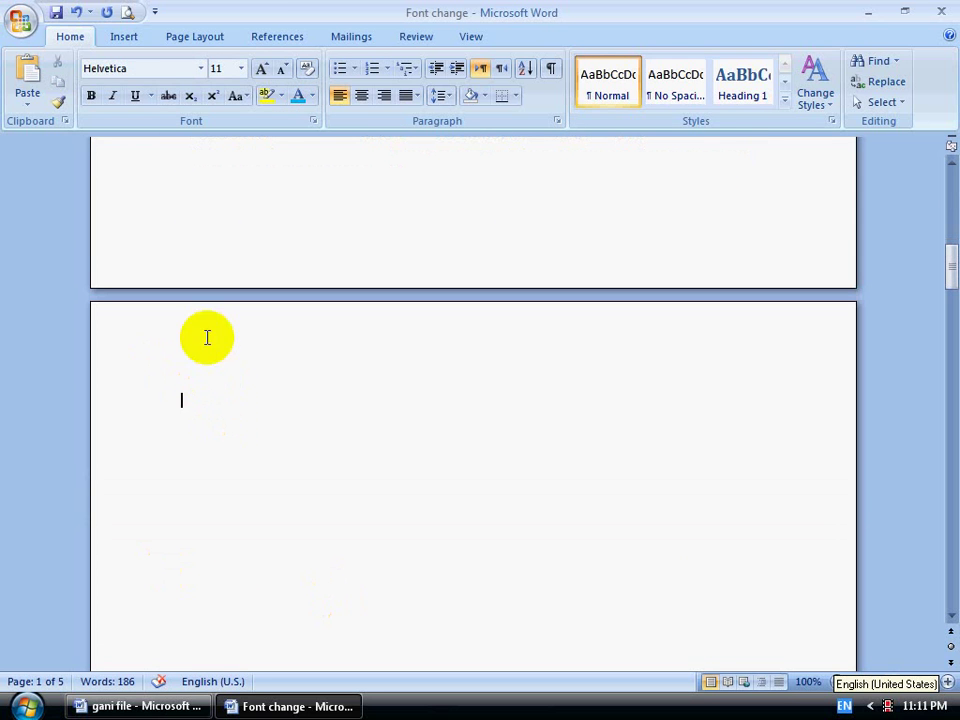
click(126, 35)
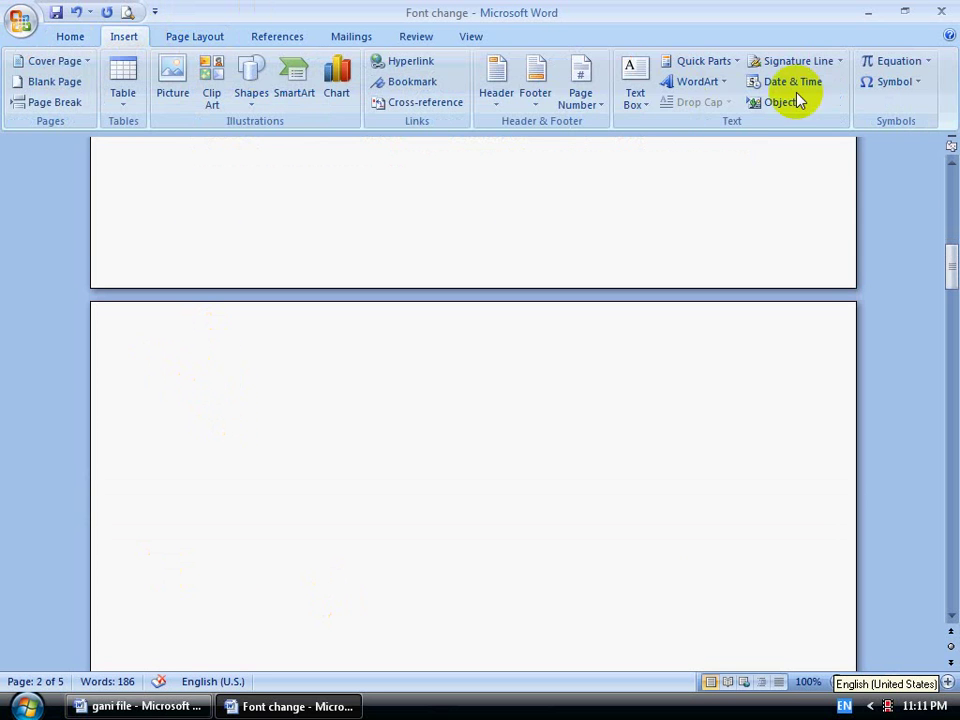
click(794, 82)
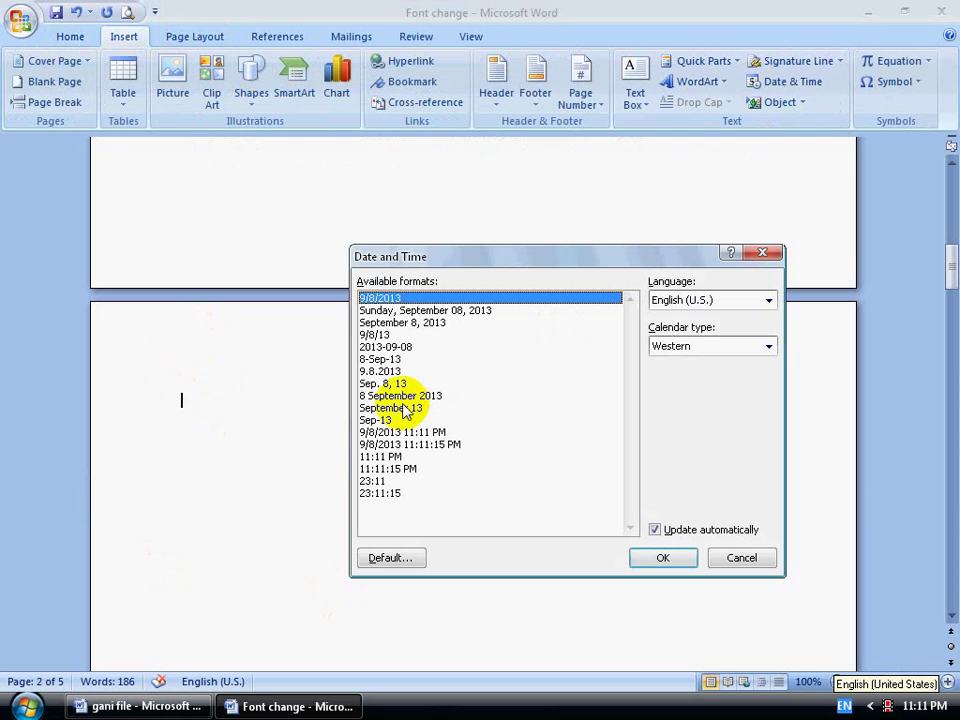
click(408, 396)
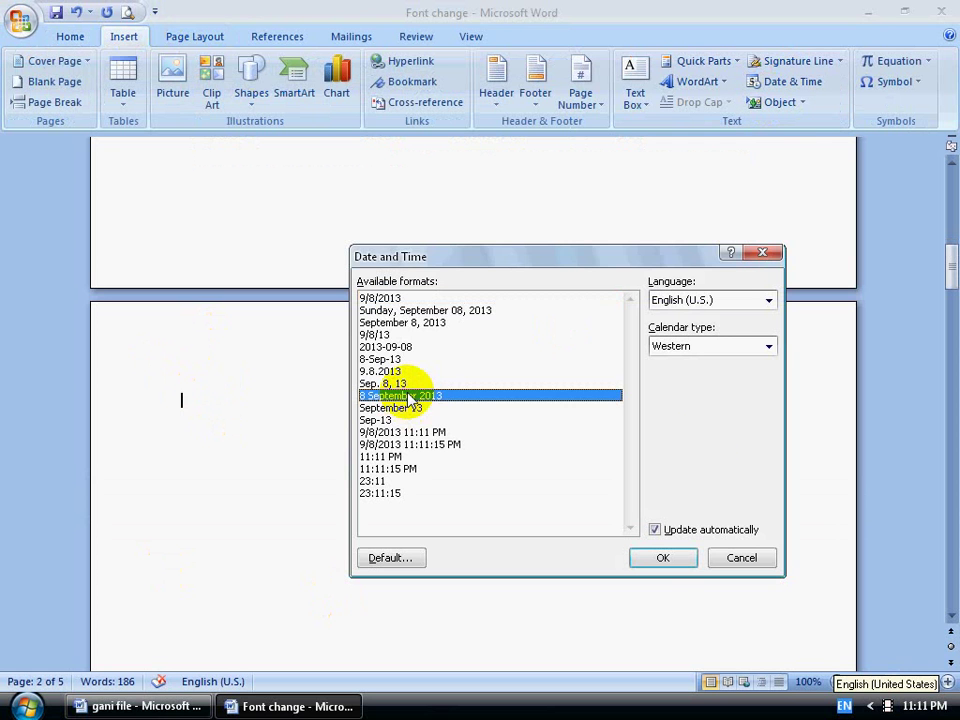
click(663, 557)
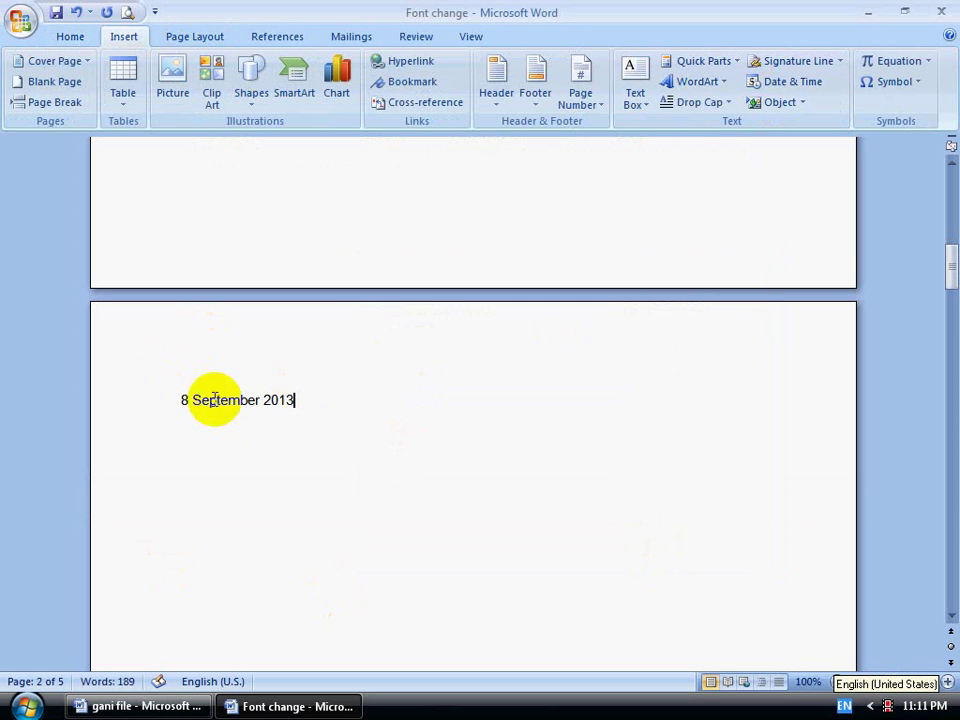
click(504, 452)
key(Return)
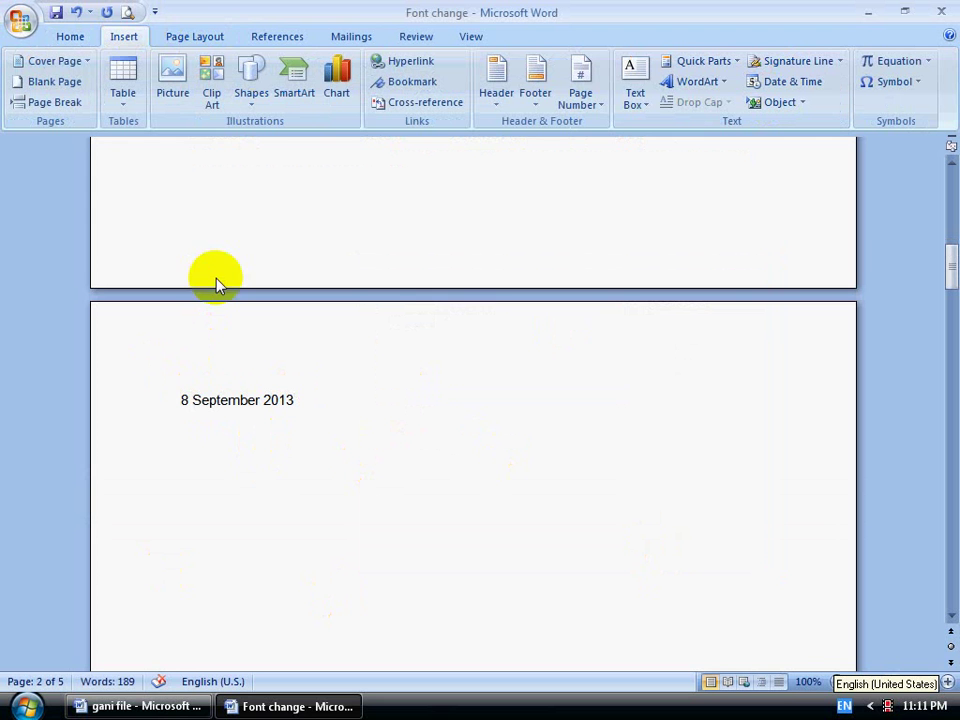
Insert the 24-hour time 23:11 below the date and start a new line
click(795, 83)
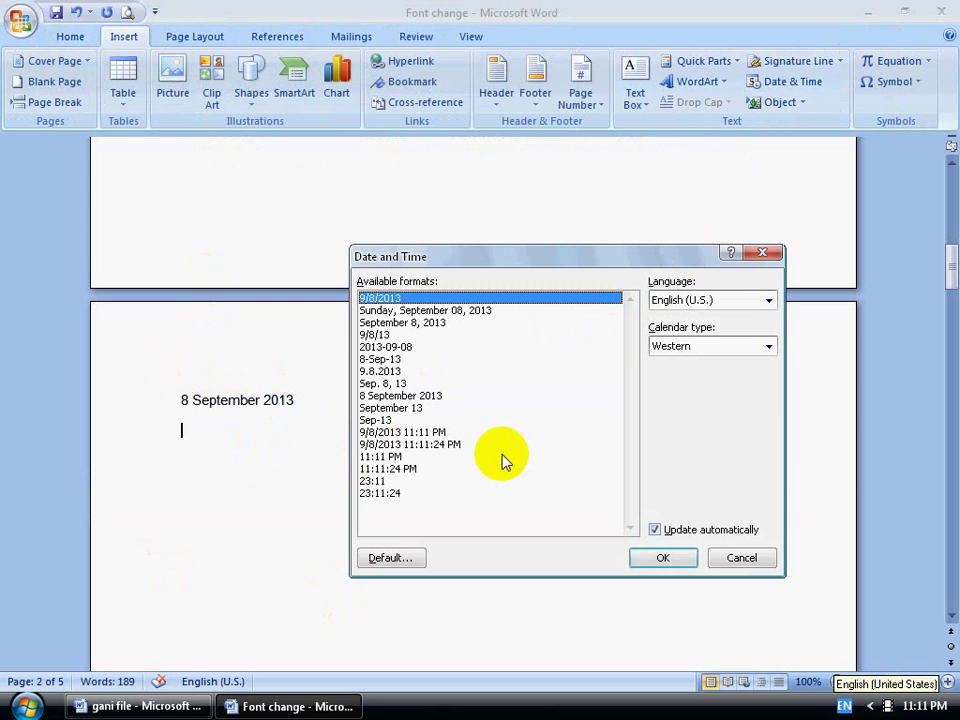
click(378, 483)
click(662, 559)
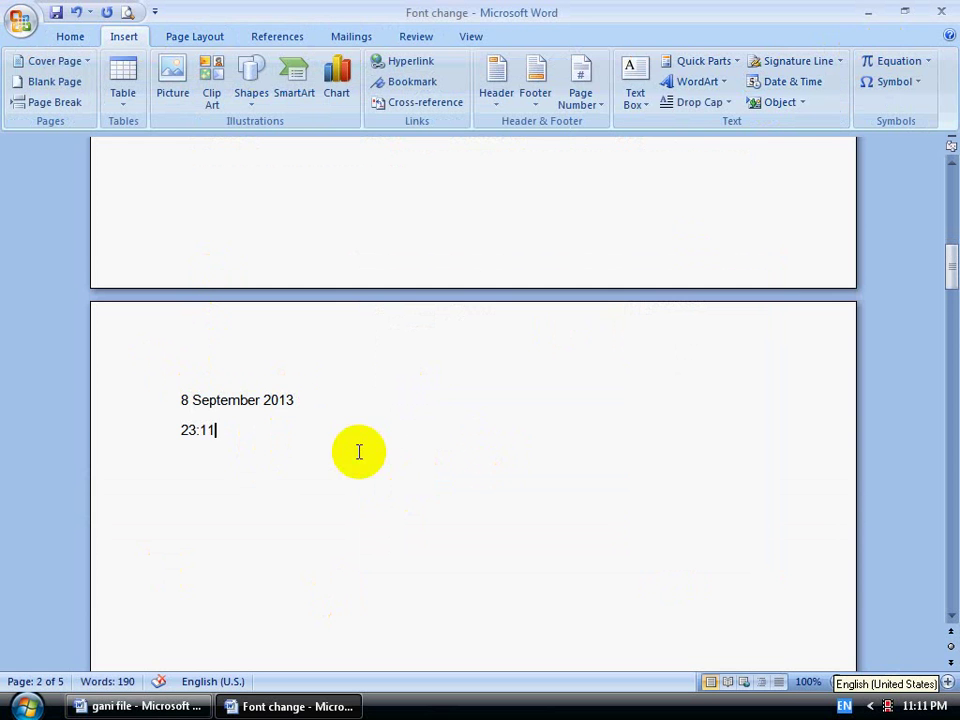
key(Return)
scroll(324, 411, down, 3)
scroll(324, 411, up, 5)
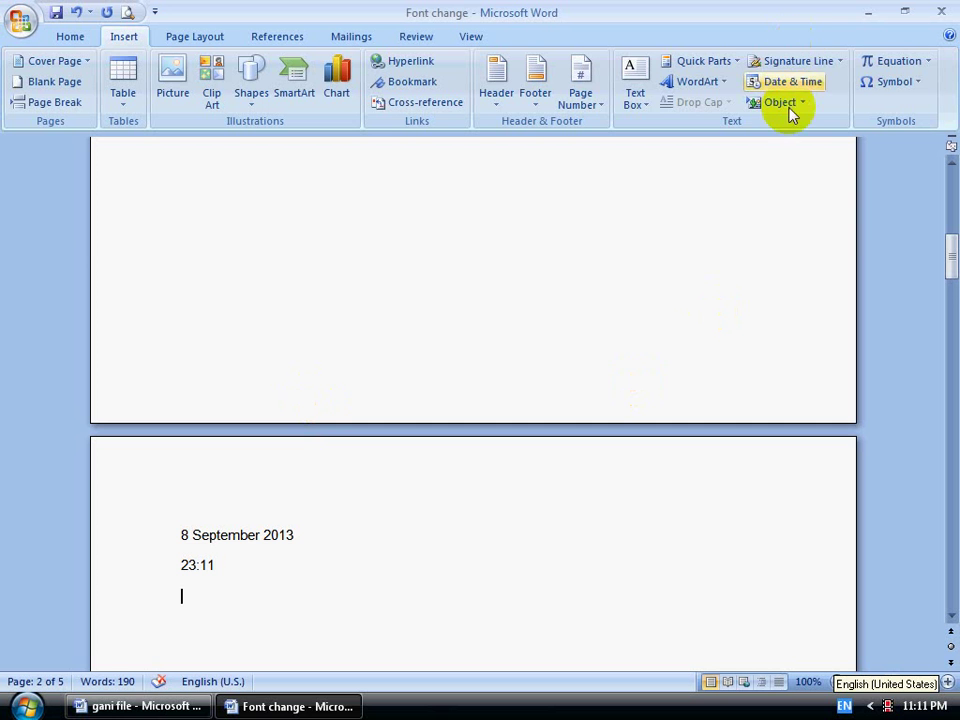
scroll(695, 252, down, 3)
scroll(697, 250, down, 1)
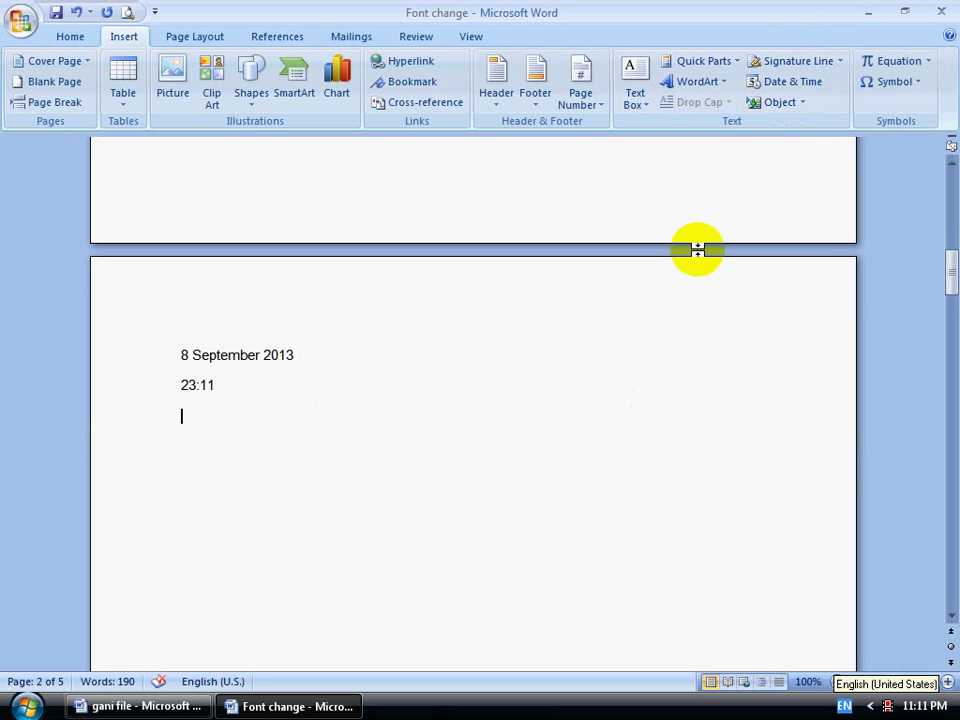
scroll(700, 248, up, 15)
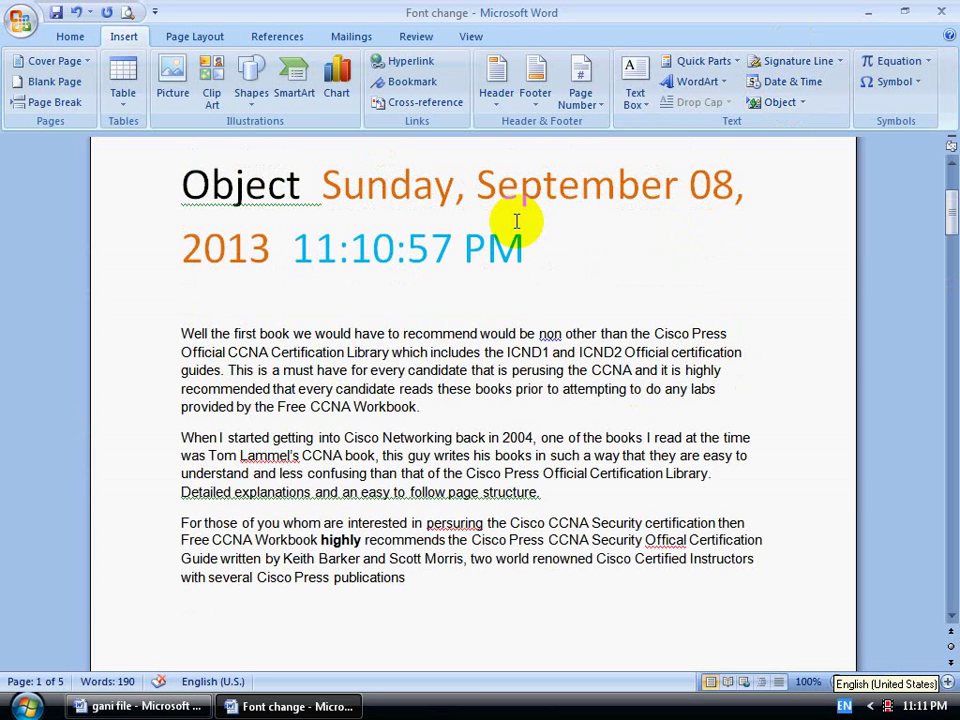
Select all of the document's dates, times and text with Ctrl+A and delete it
drag(294, 250, 527, 257)
click(600, 240)
key(ctrl+a)
key(Delete)
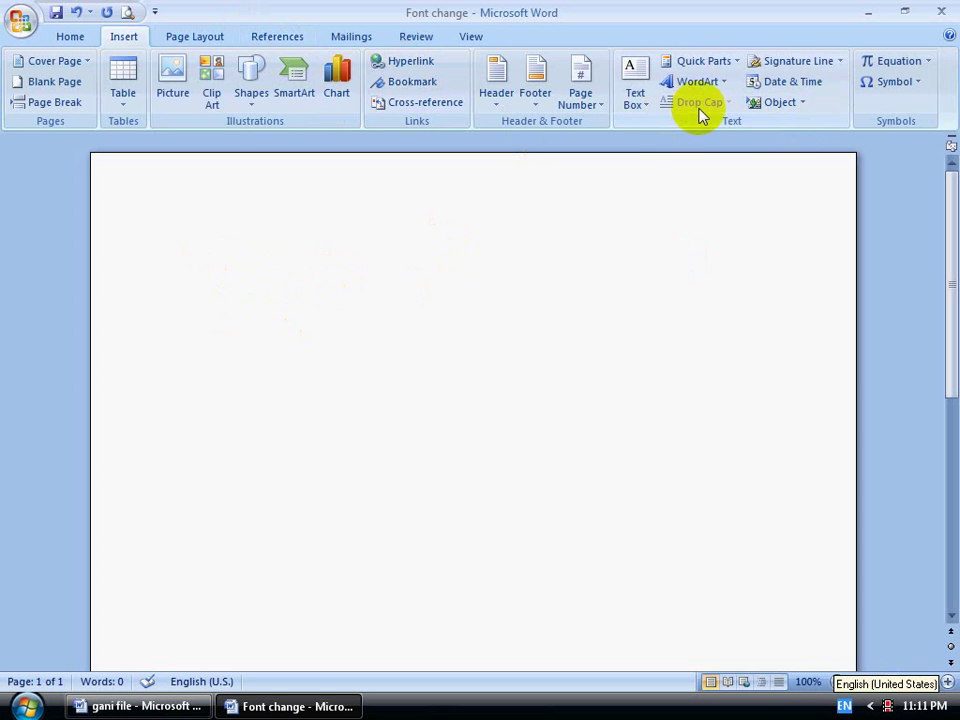
Embed a Microsoft Equation 3.0 object displayed as an icon in the document
click(790, 102)
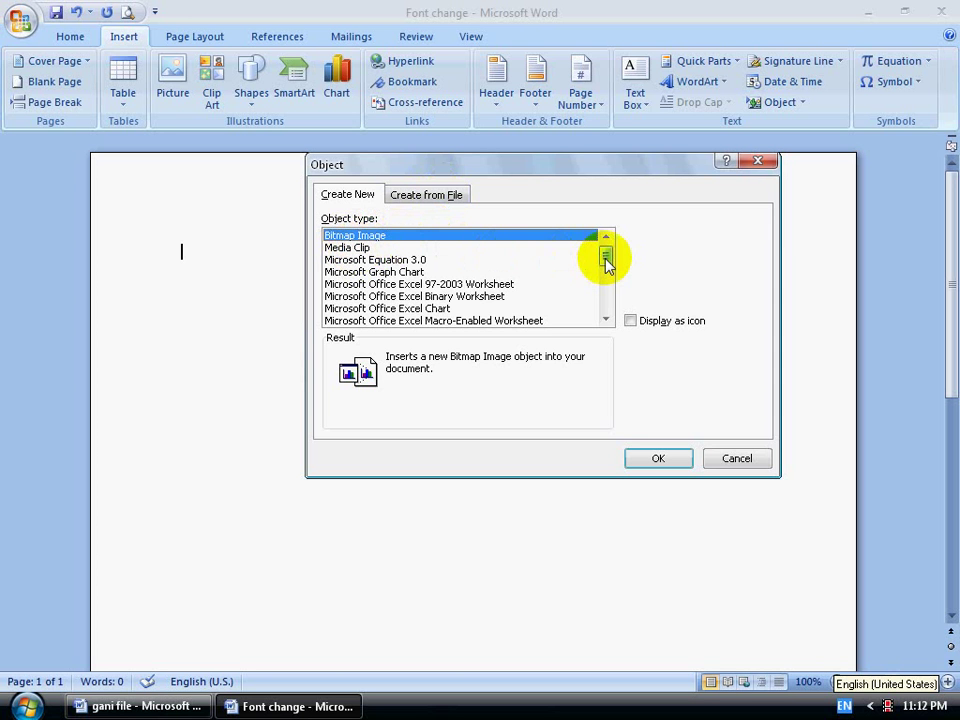
drag(606, 262, 580, 270)
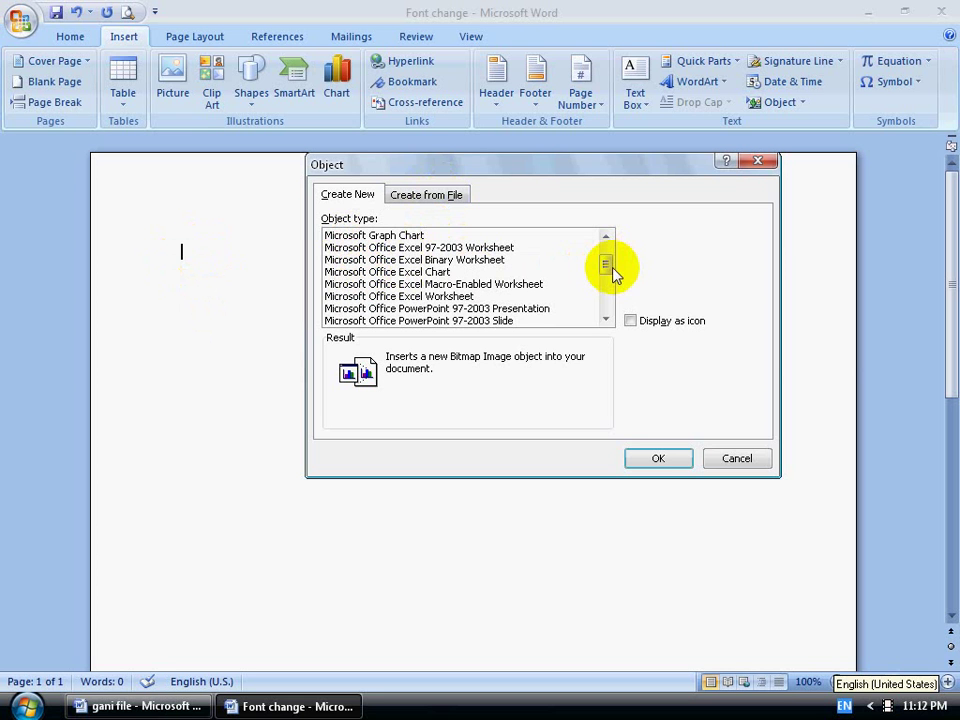
mouse_move(608, 268)
mouse_down()
mouse_move(606, 305)
mouse_move(605, 254)
mouse_up()
click(398, 262)
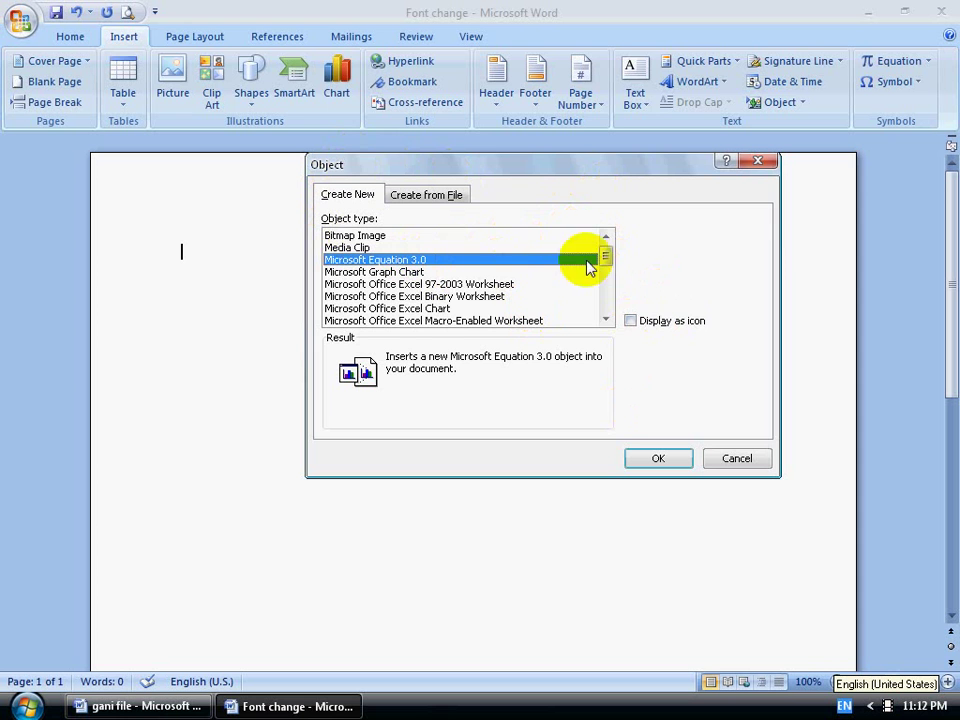
click(631, 321)
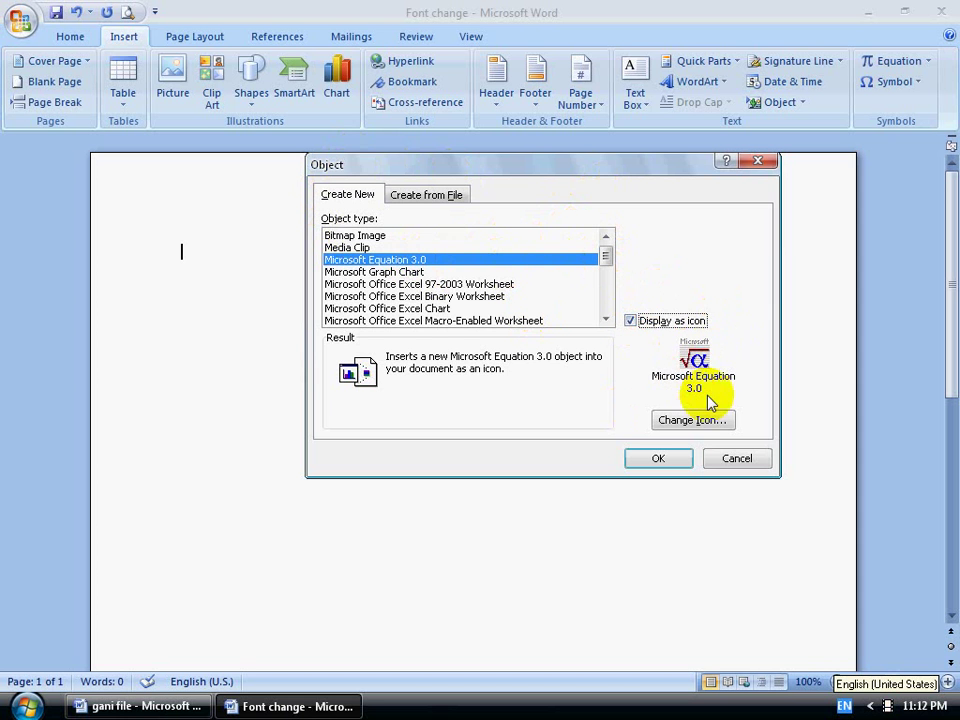
click(659, 459)
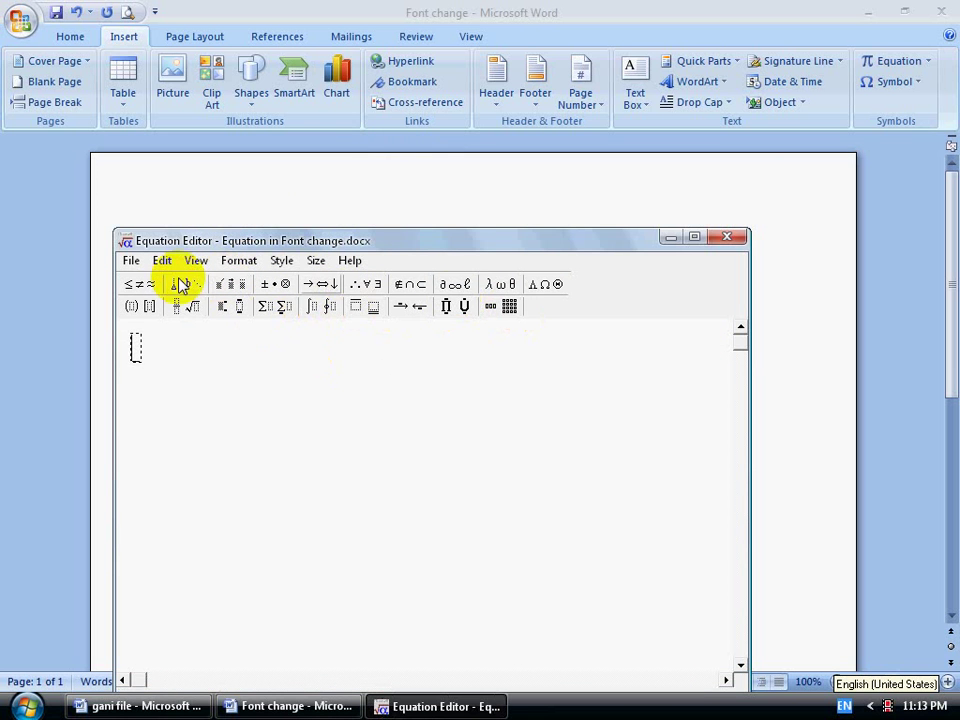
Insert a square-bracket pair holding a summation with limits, then close Equation Editor
click(150, 310)
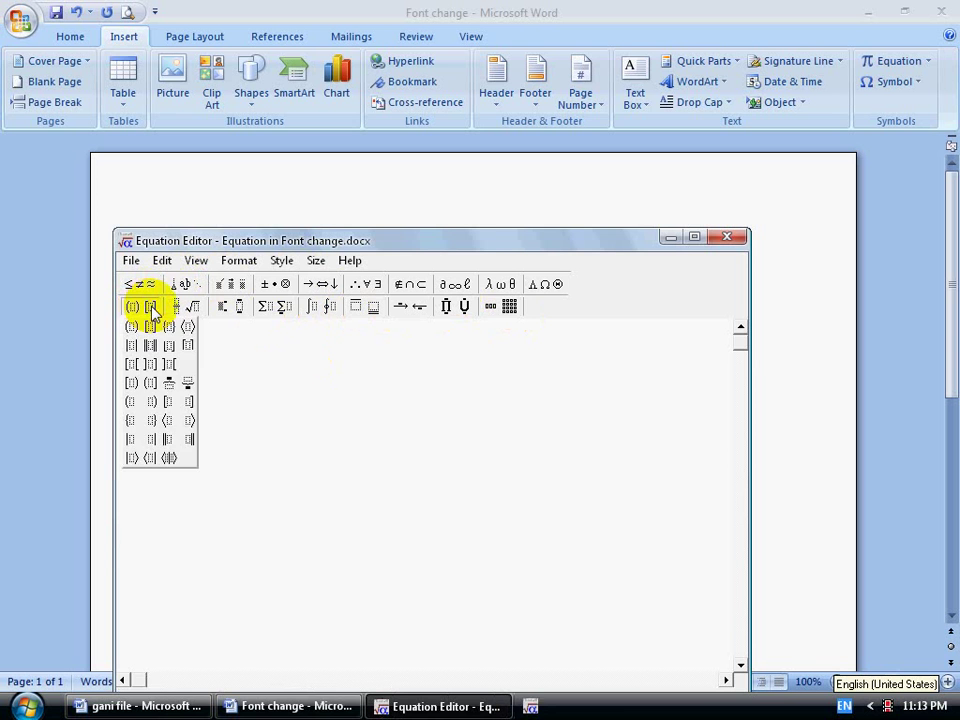
click(168, 345)
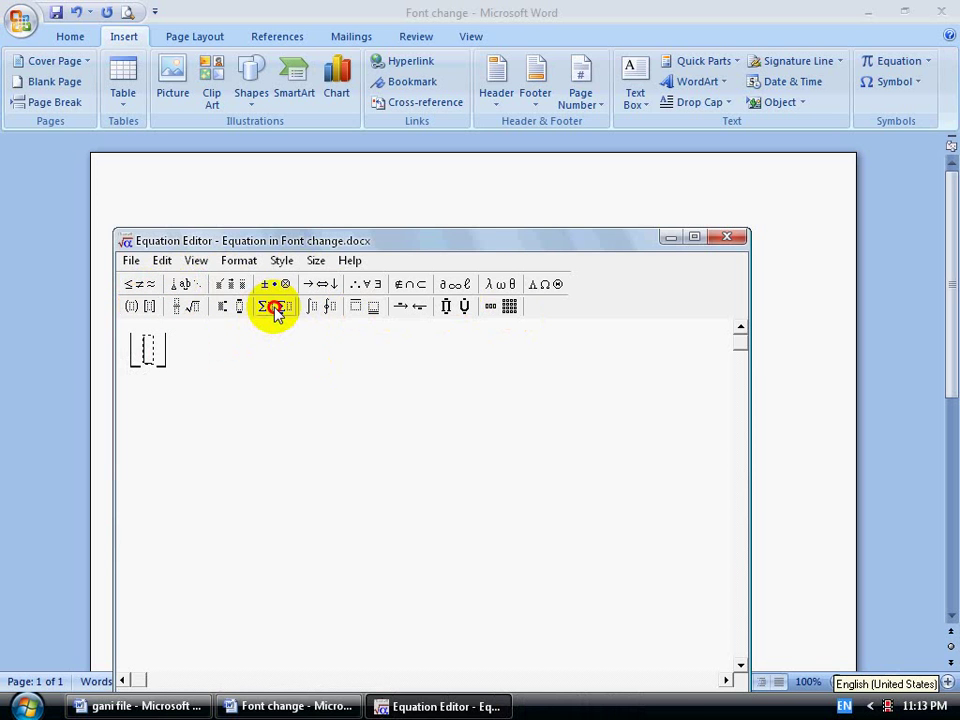
click(277, 310)
click(279, 347)
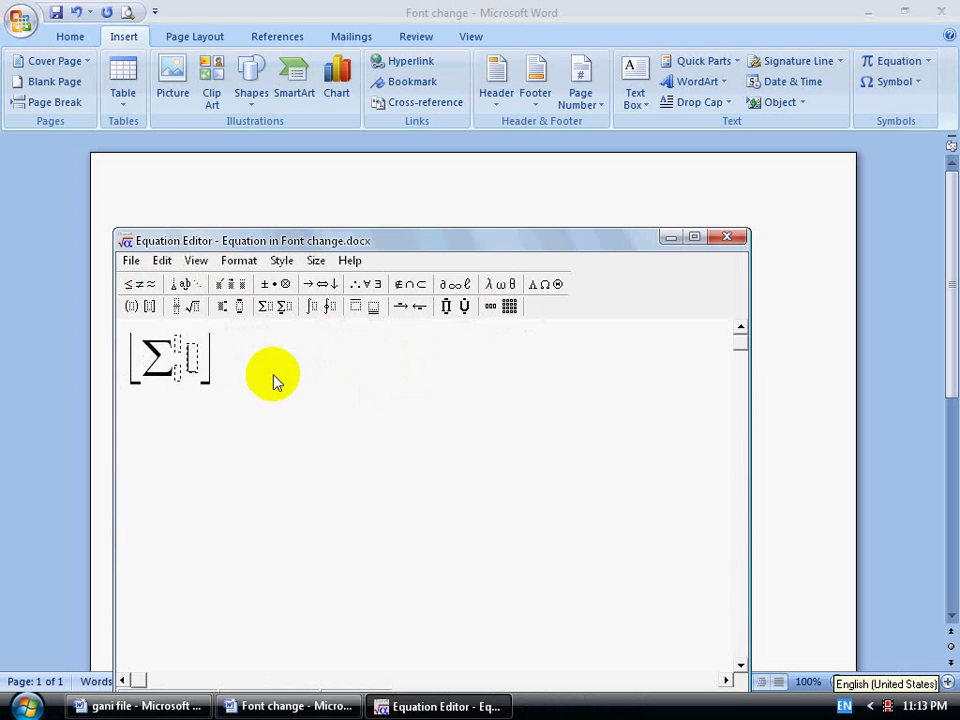
click(727, 240)
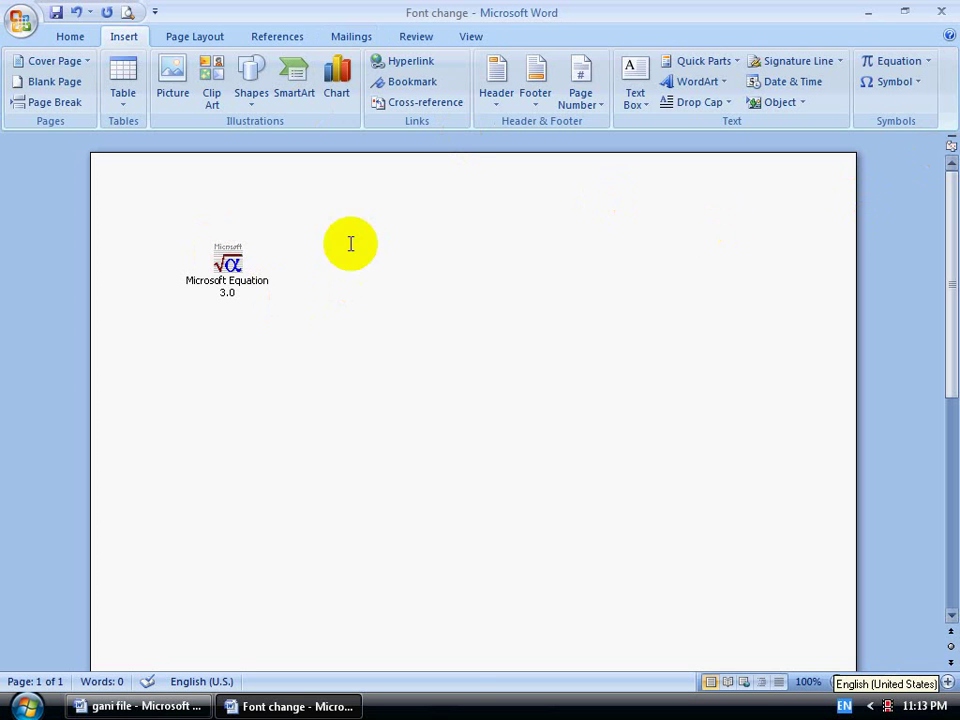
Reopen the equation, append a product template and a 4×4 matrix, then close the editor
click(230, 267)
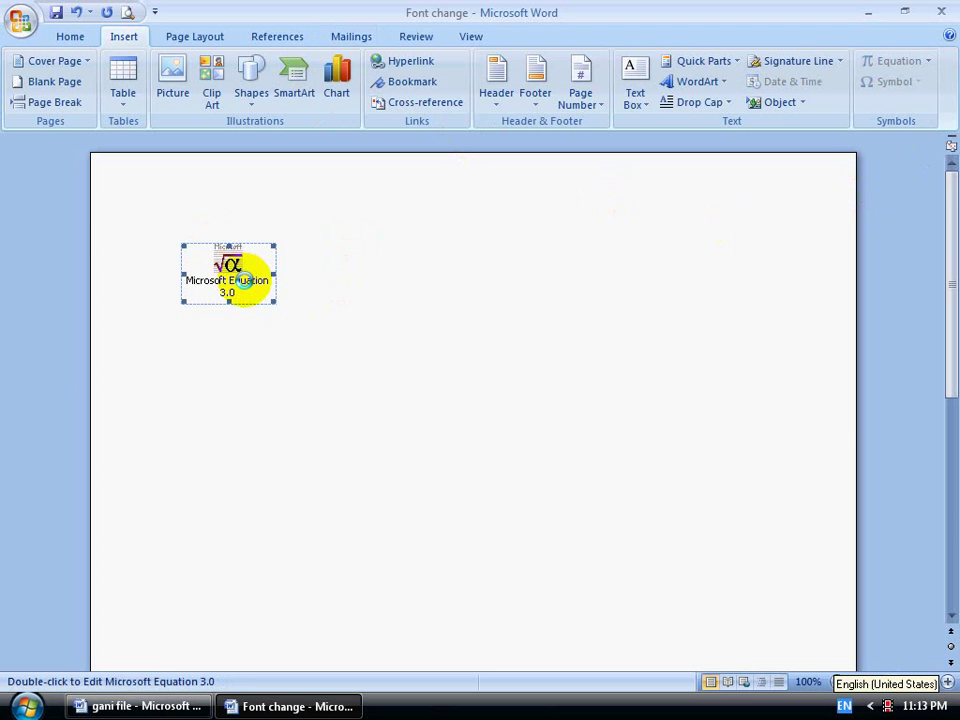
double_click(250, 289)
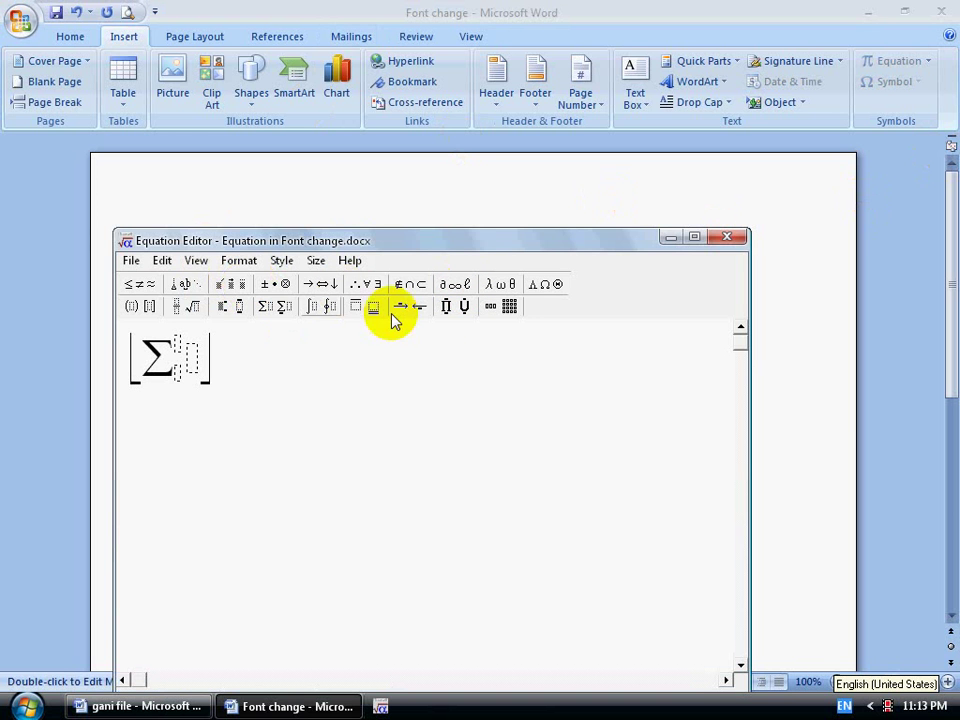
click(449, 307)
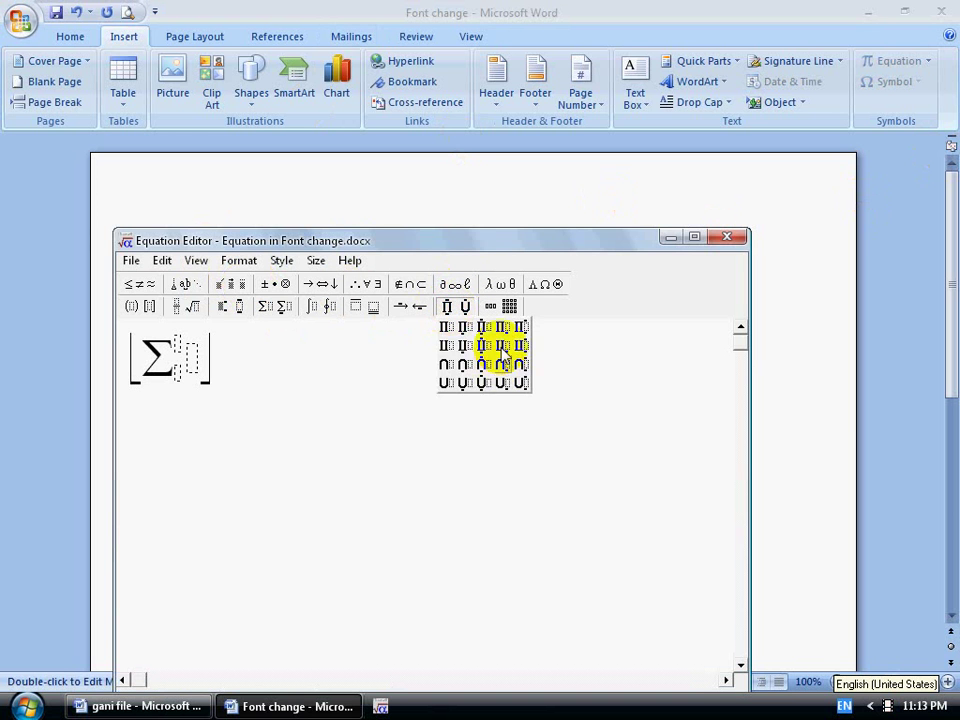
click(501, 350)
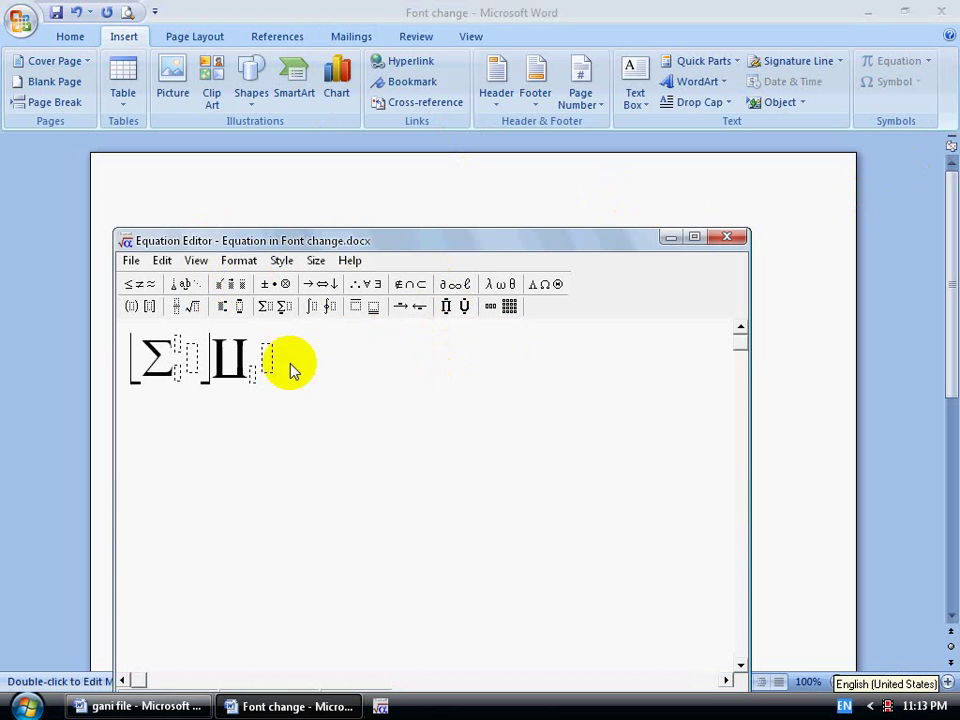
click(508, 307)
click(528, 364)
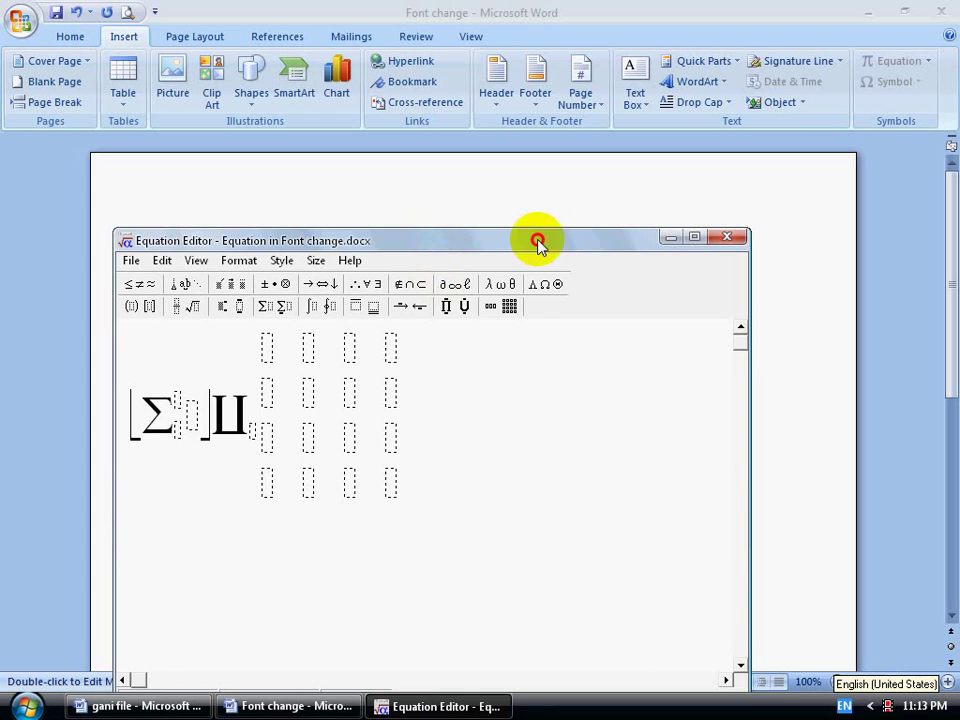
drag(536, 242, 563, 216)
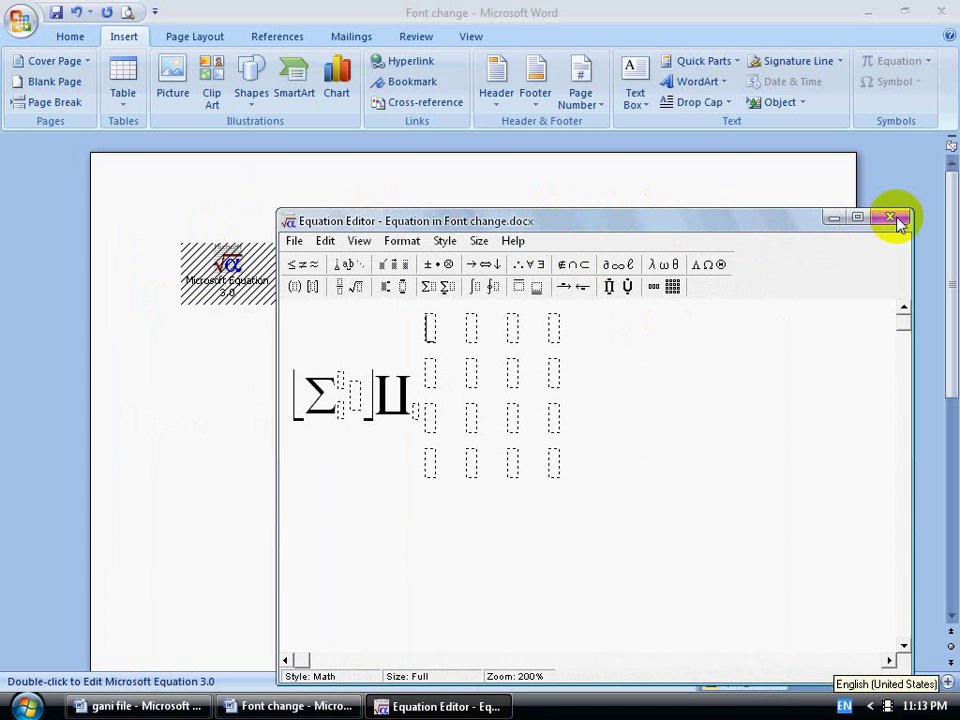
click(898, 219)
click(240, 300)
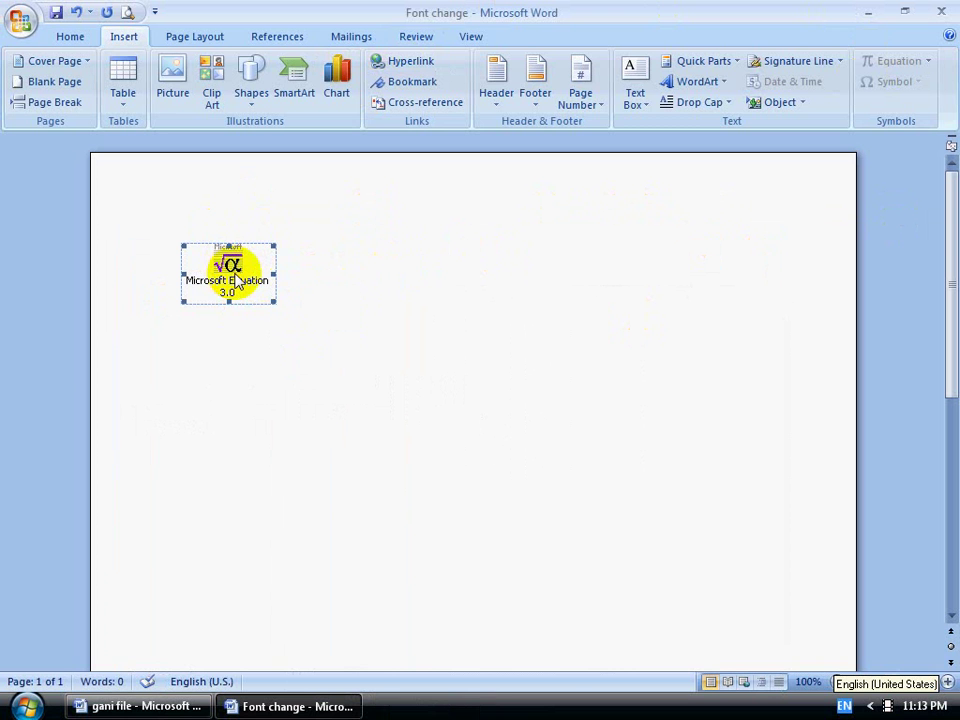
Reposition the equation icon and place the caret after the word 'Object' beneath it
drag(237, 283, 337, 316)
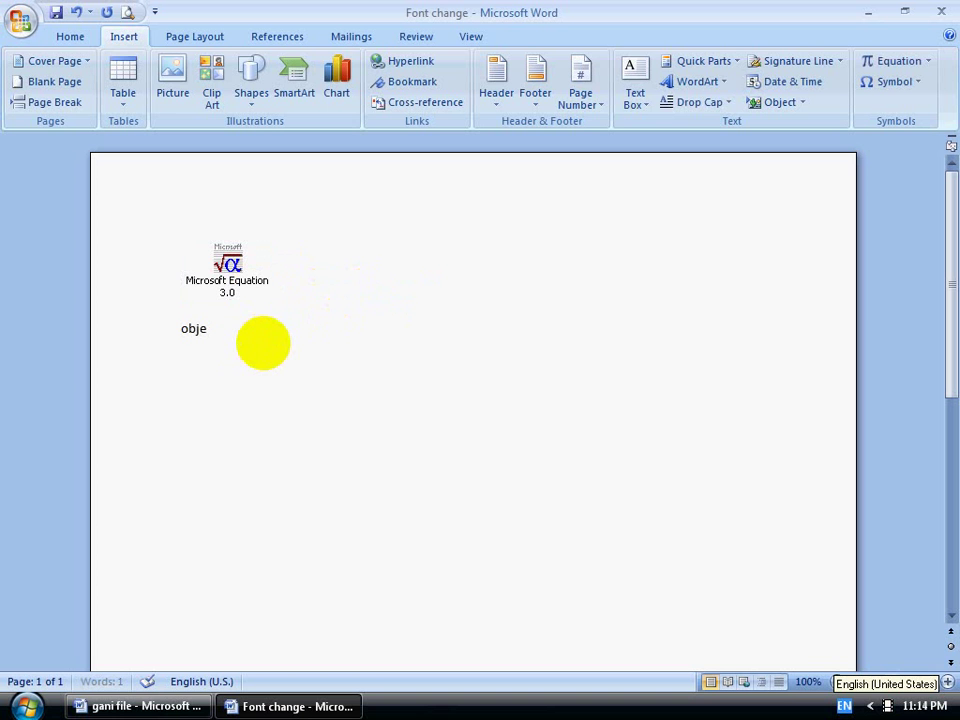
click(266, 326)
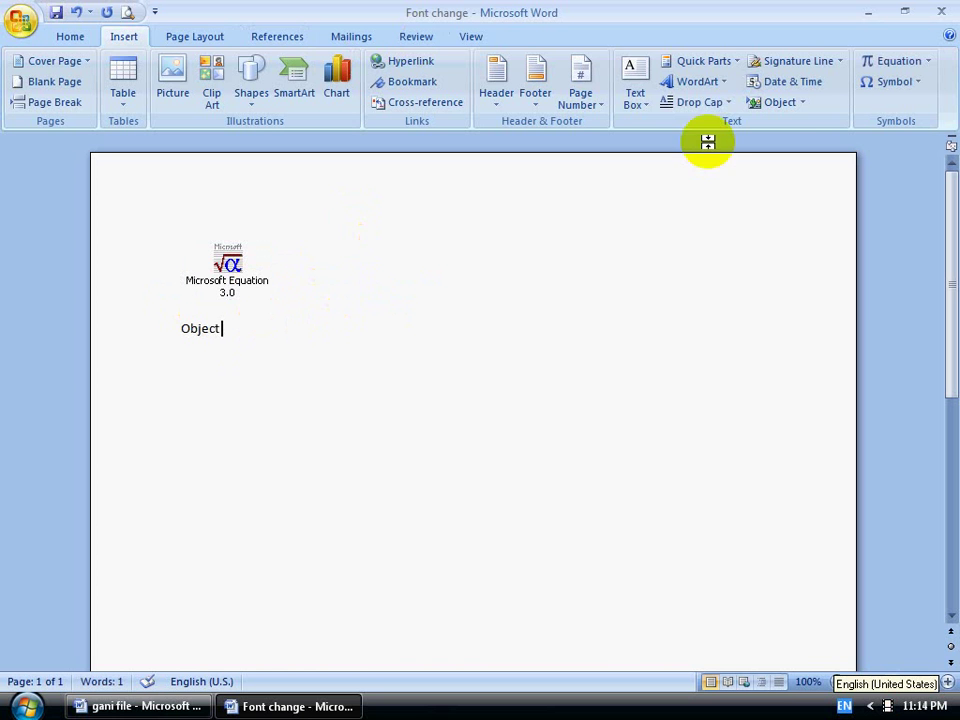
click(802, 104)
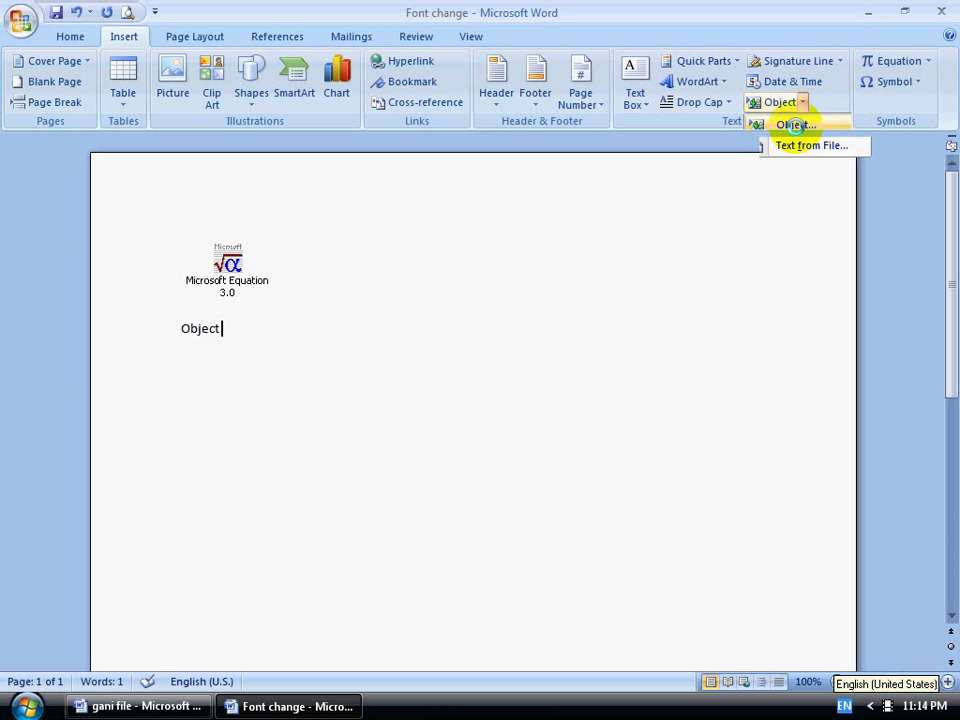
Embed an Excel 97-2003 Worksheet displayed as an icon and open it for editing
click(795, 125)
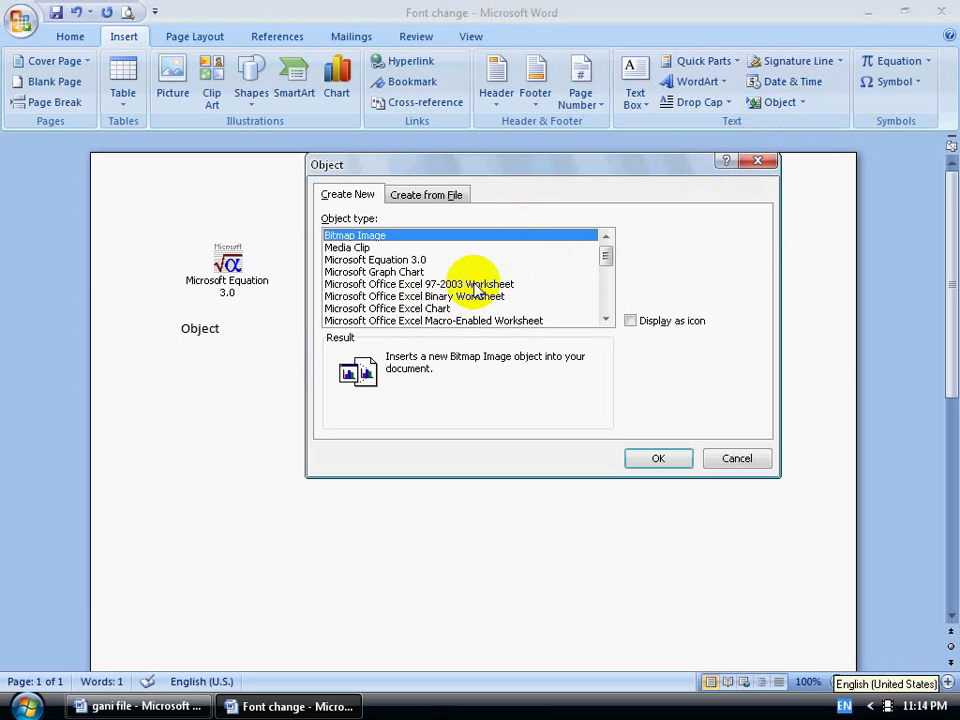
click(477, 286)
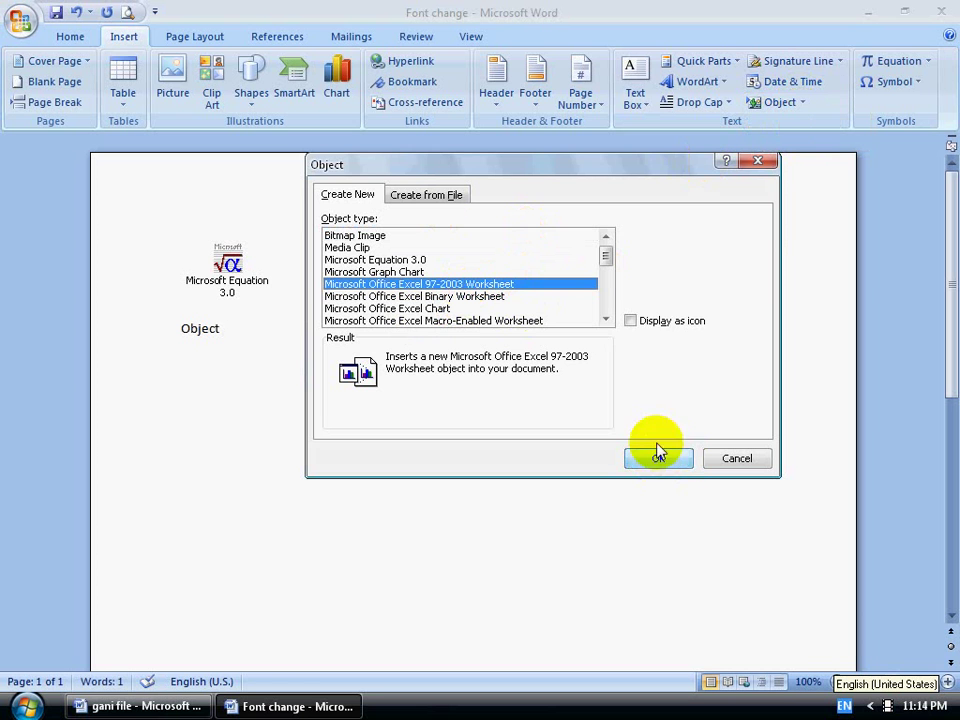
click(630, 321)
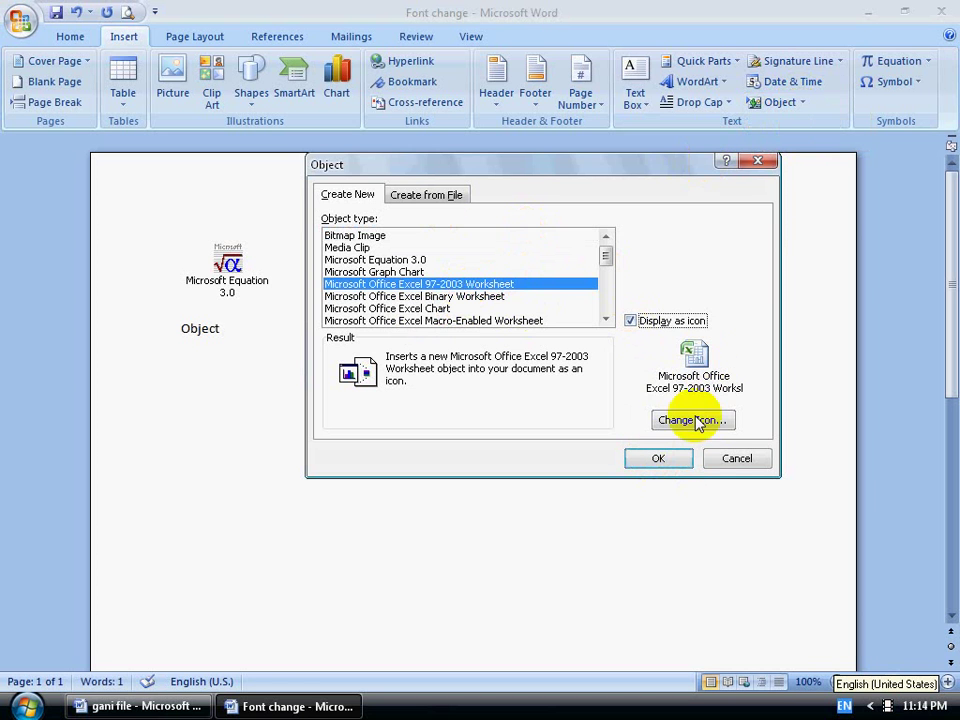
click(660, 460)
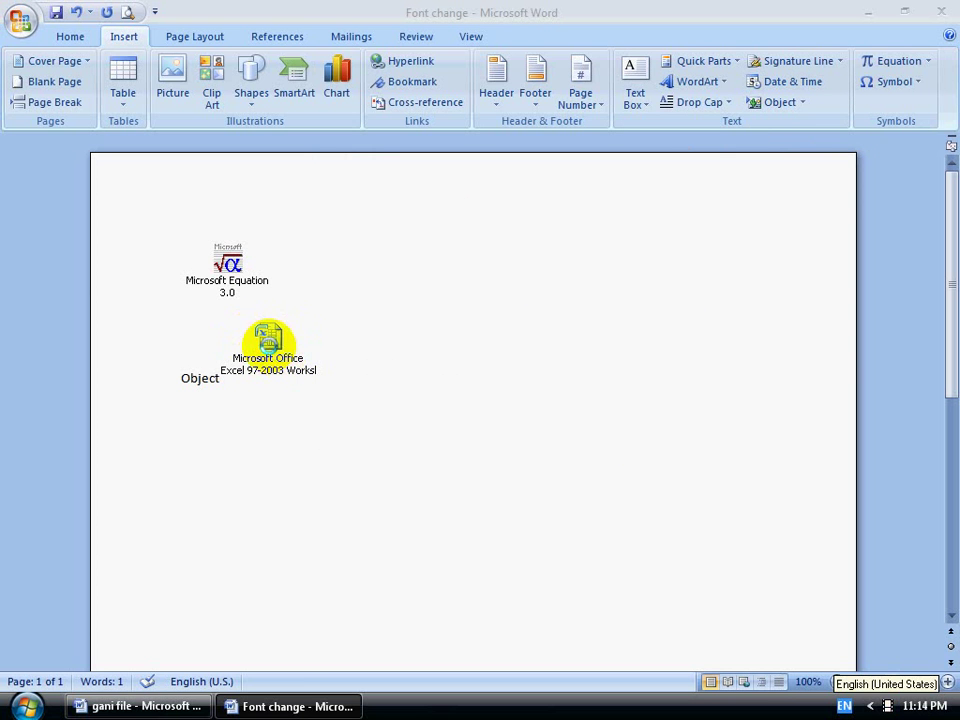
double_click(268, 340)
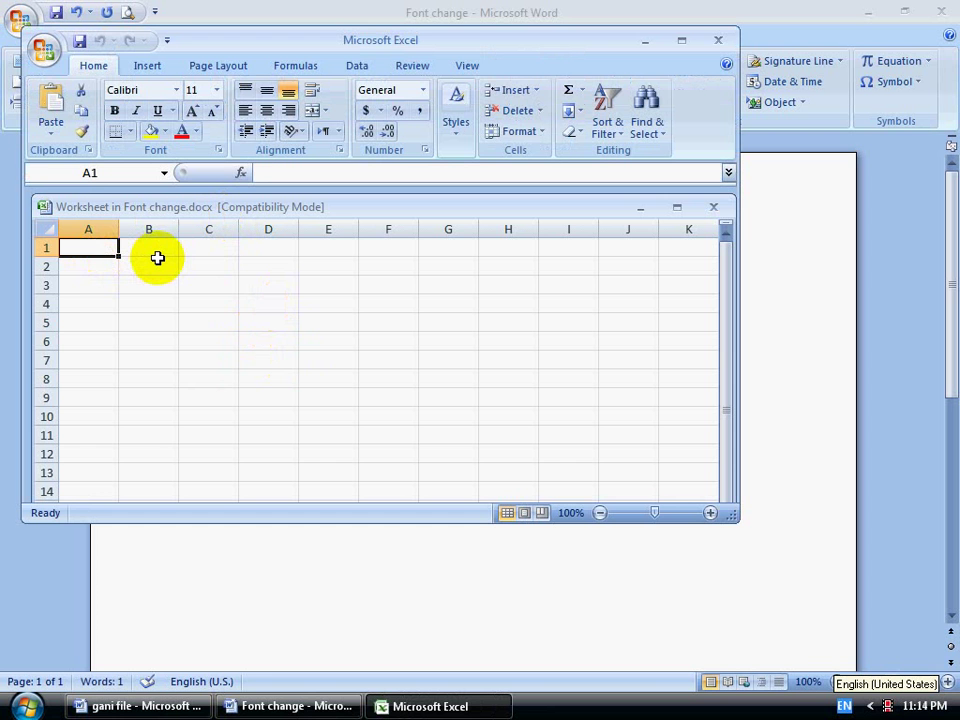
Enter the 'name' heading in A1 and the two students' names in A2:A3
text(name)
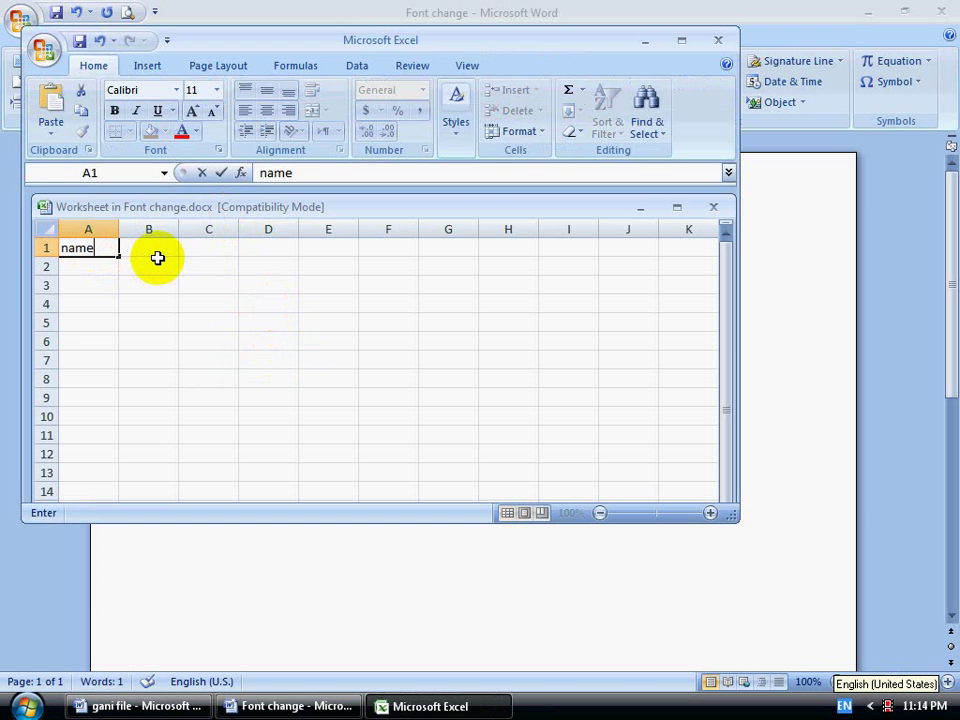
key(ctrl+Return)
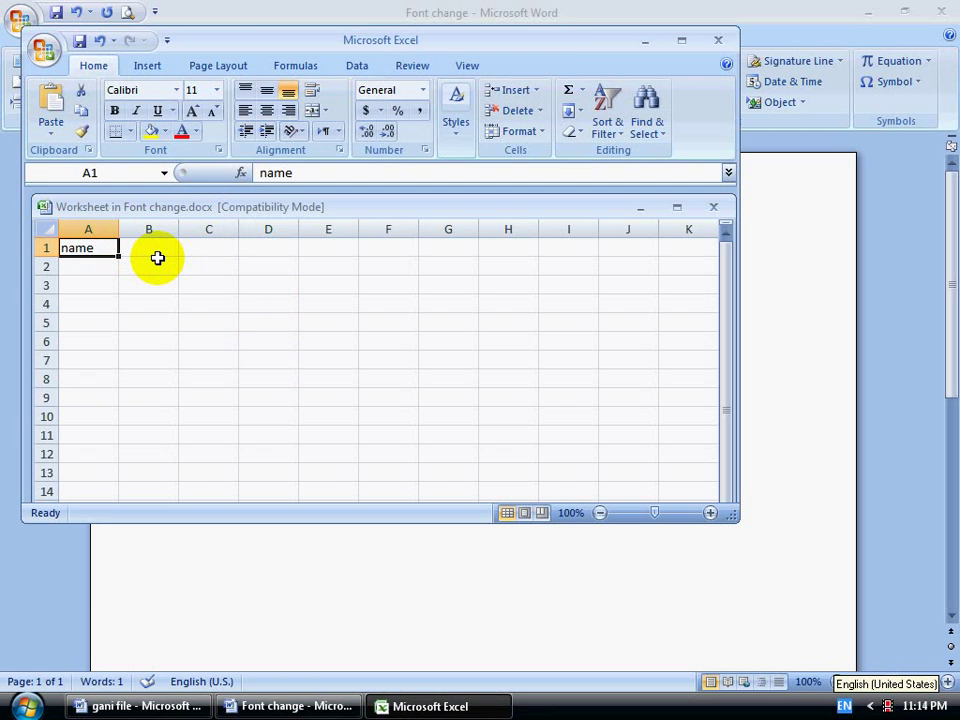
key(Return)
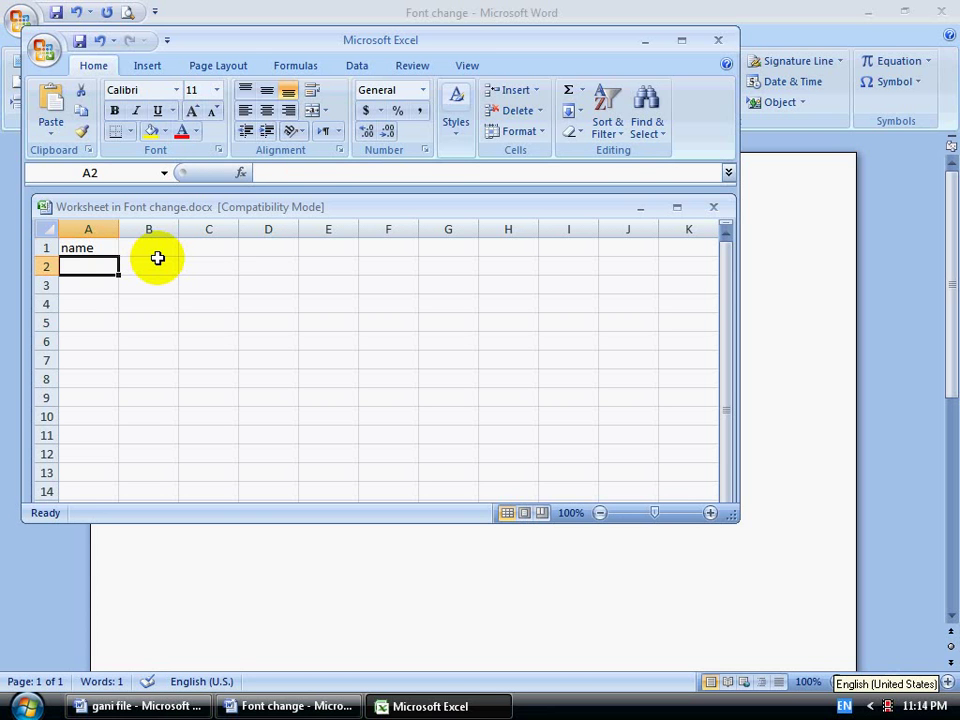
text(gani)
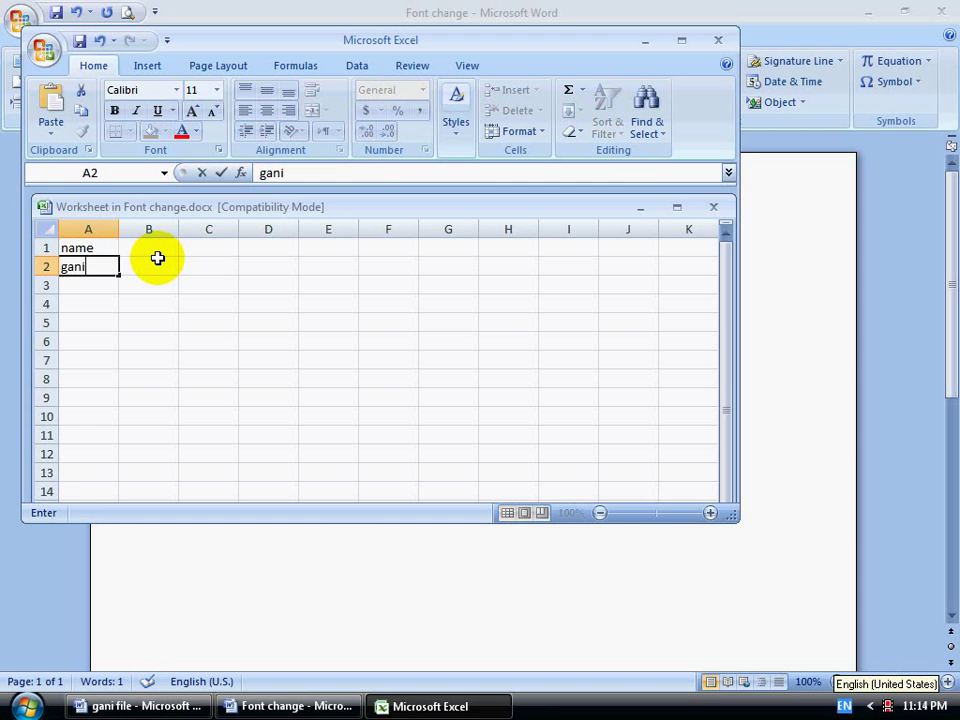
key(Return)
text(irfan)
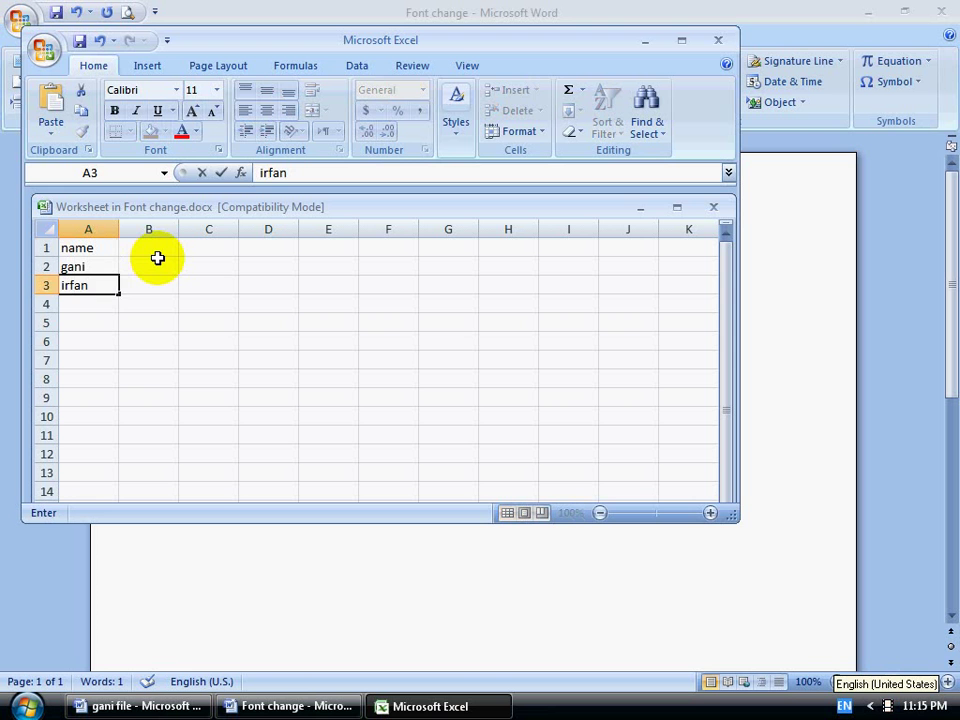
key(Return)
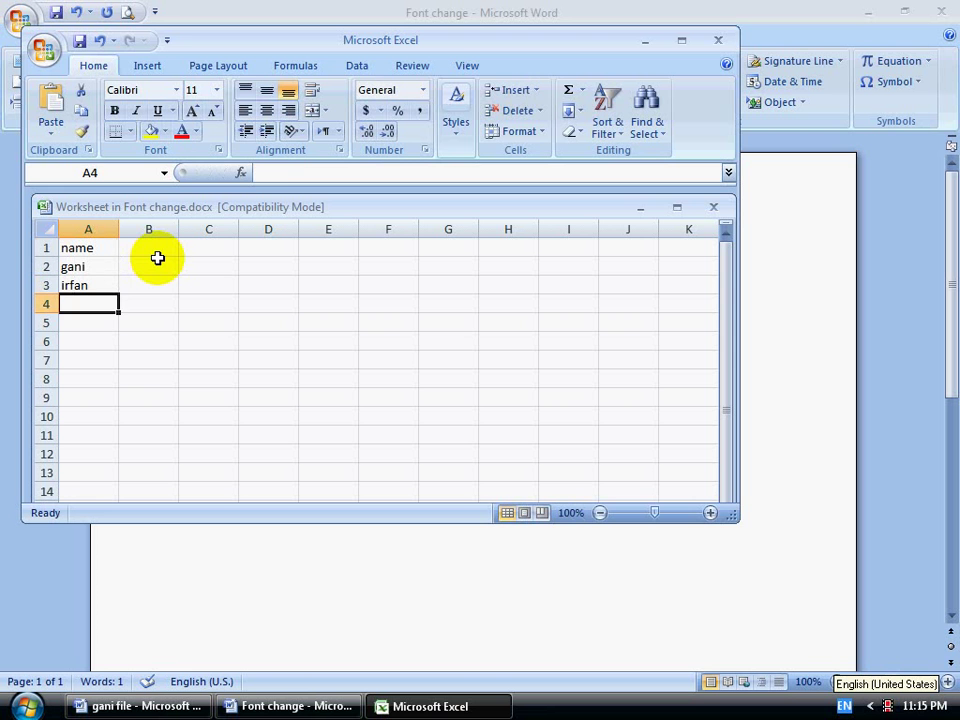
Add the headings bangla, math and engli in B1:D1
click(158, 247)
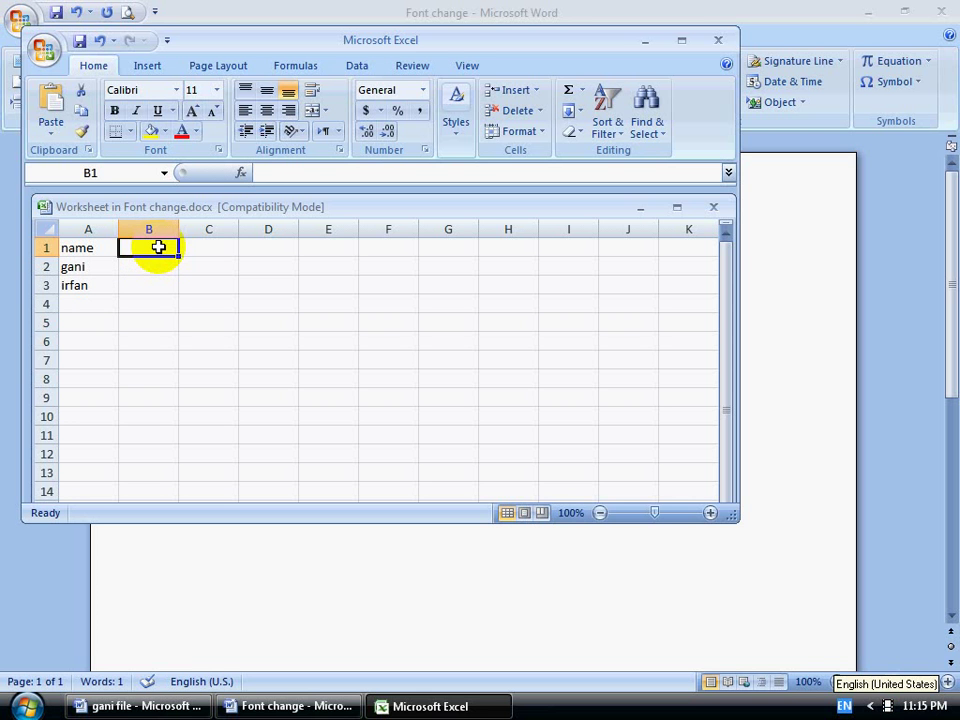
text(b)
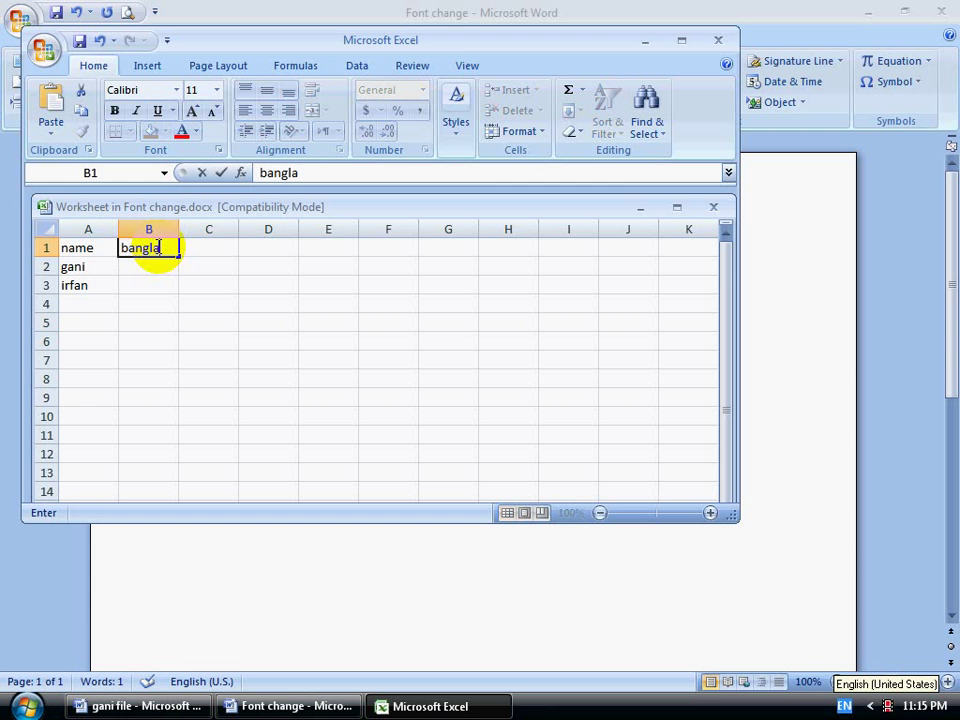
text(angla)
key(Tab)
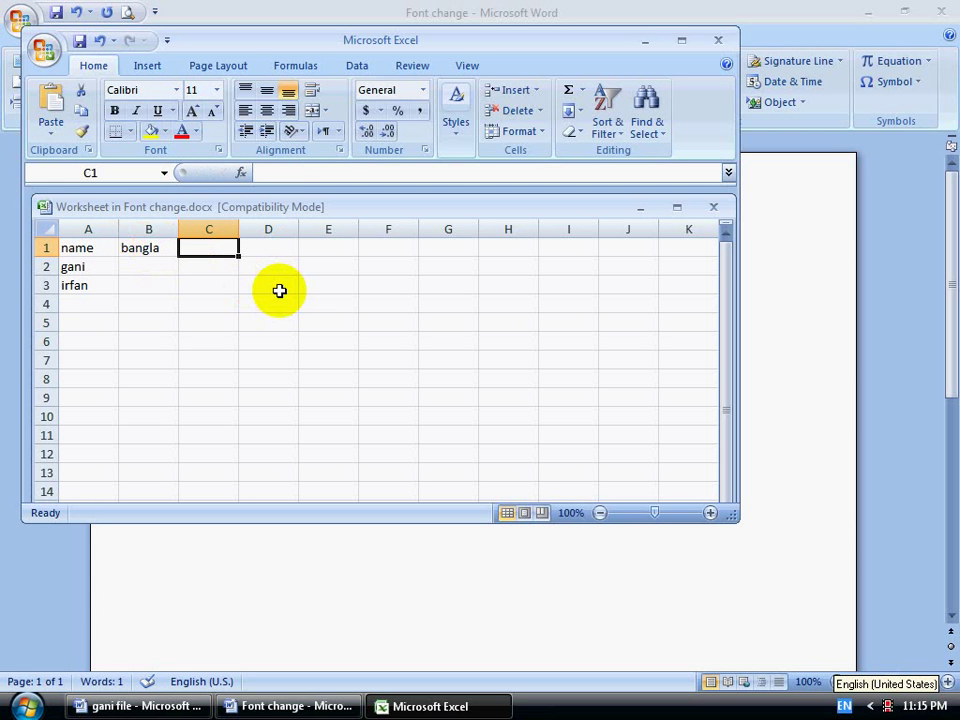
text(math)
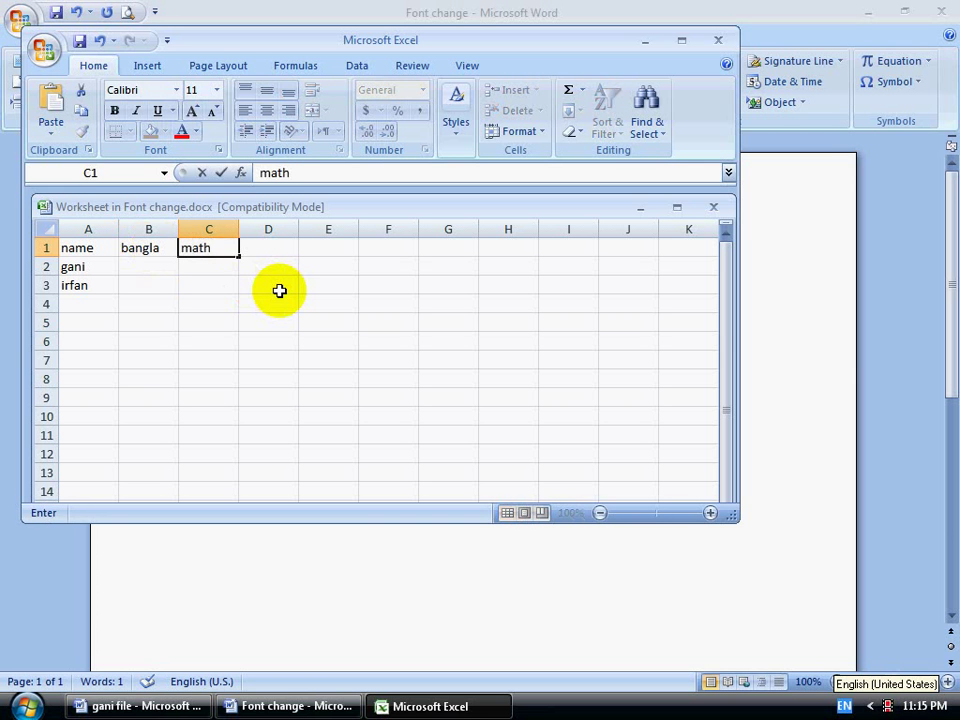
key(Tab)
text(e)
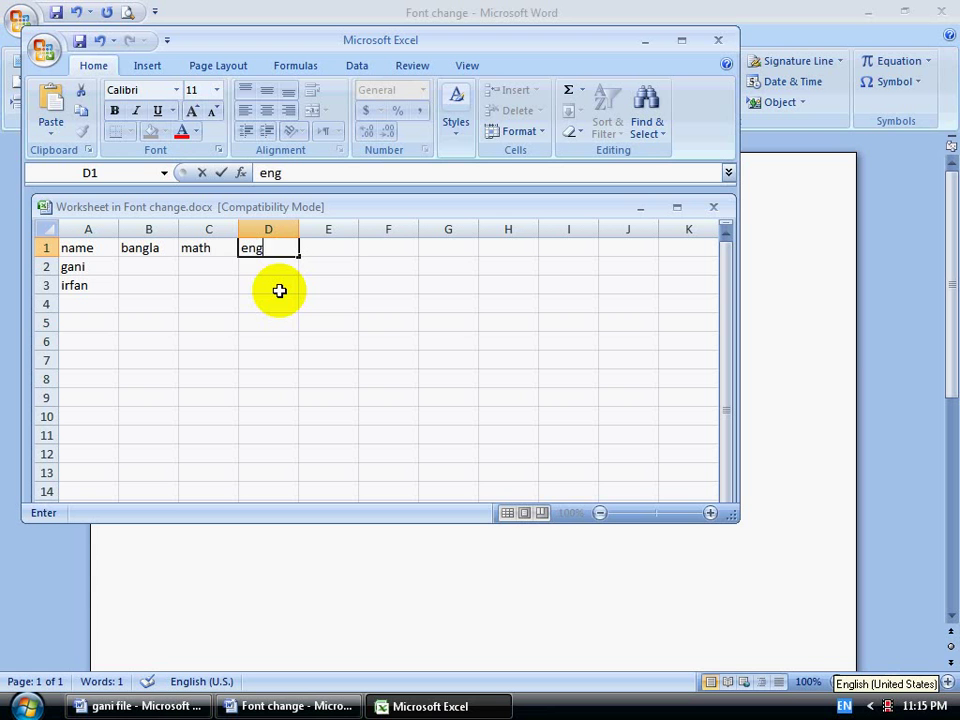
text(ngli)
key(Tab)
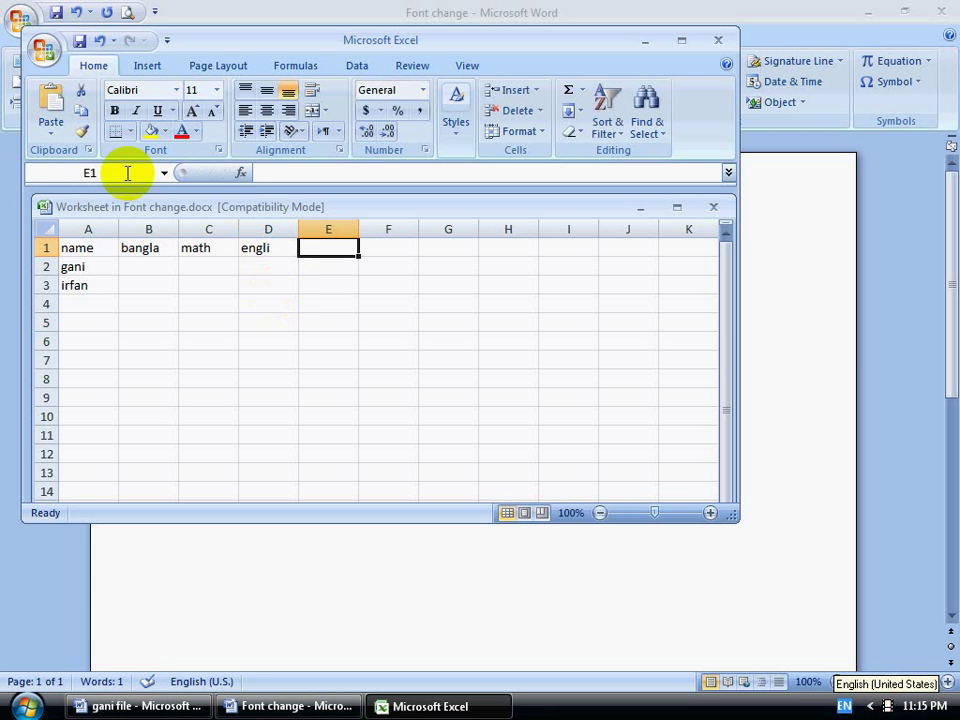
Enter scores 45, 54, 58 and 45, 47, 85 for the two students, then close Excel
click(153, 267)
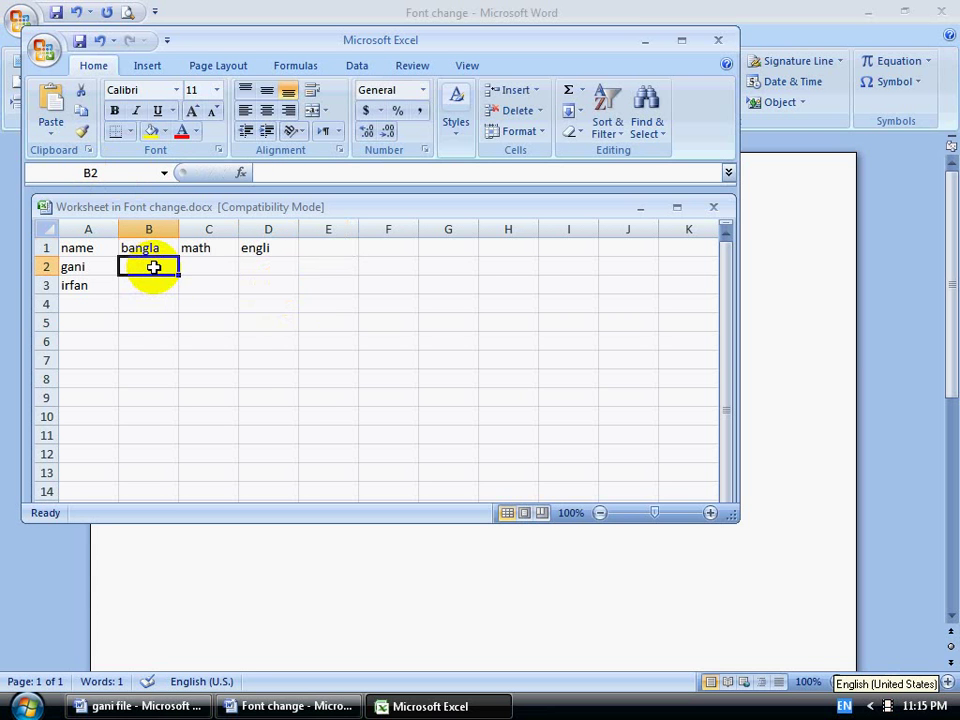
text(1)
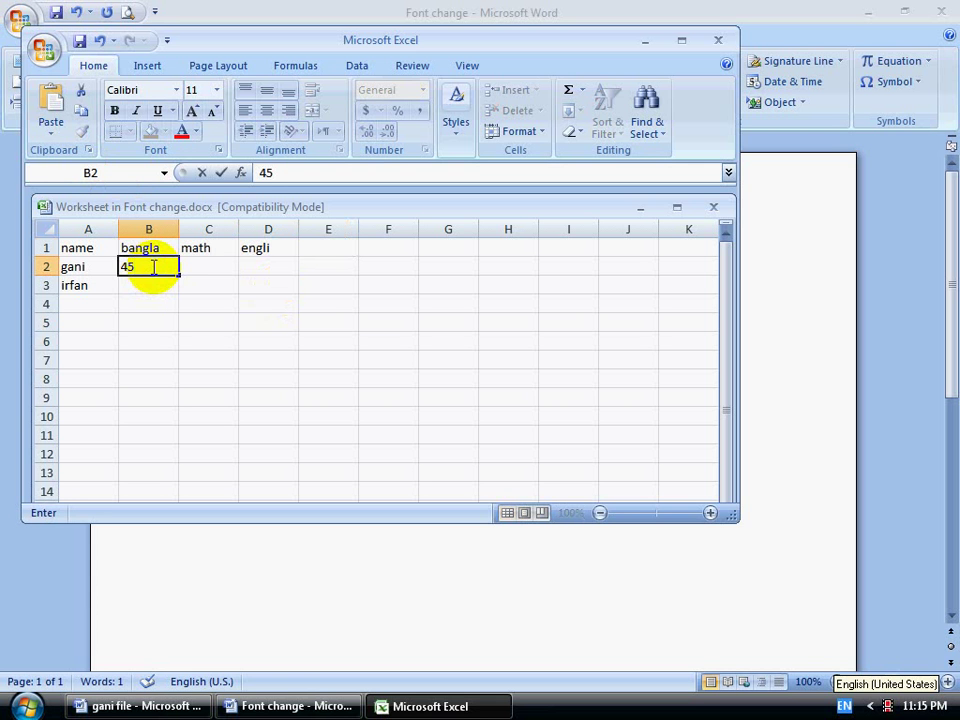
key(Tab)
text(5)
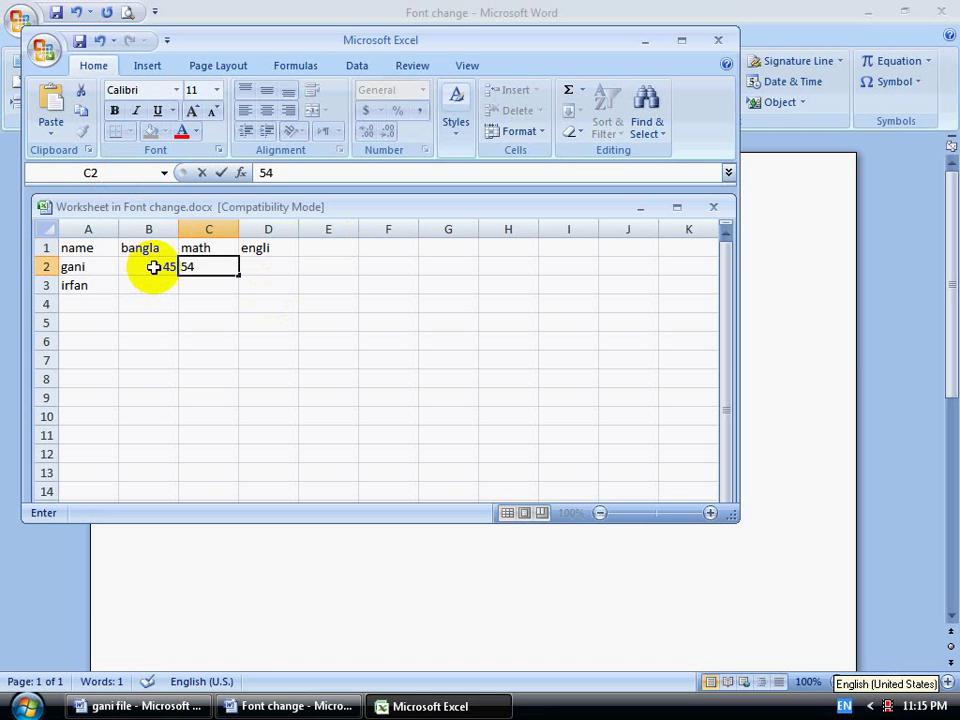
key(Tab)
text(5)
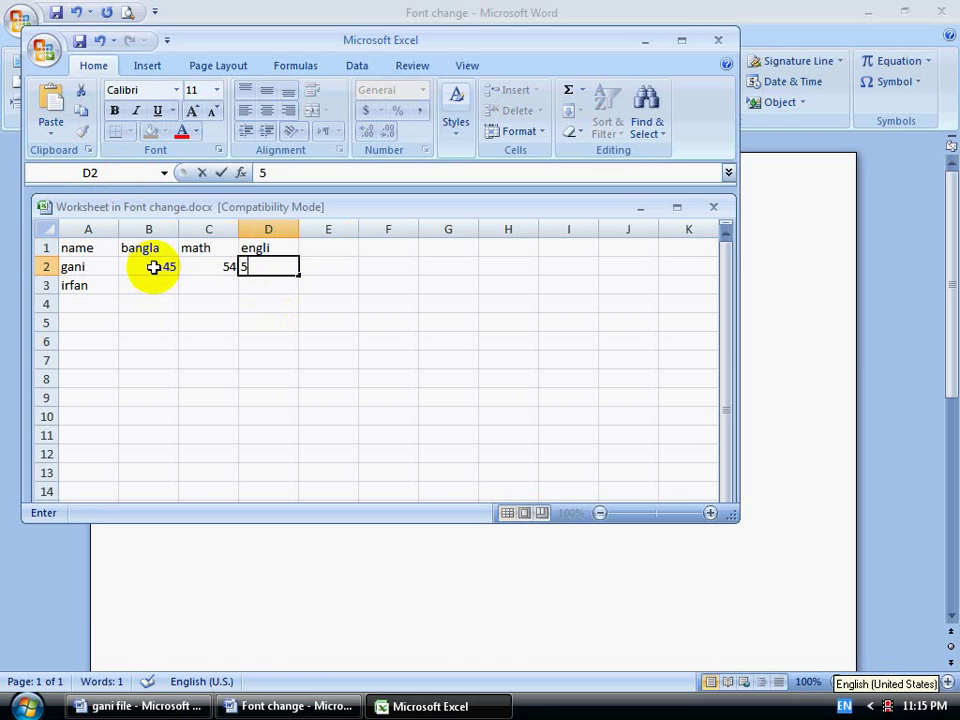
key(Return)
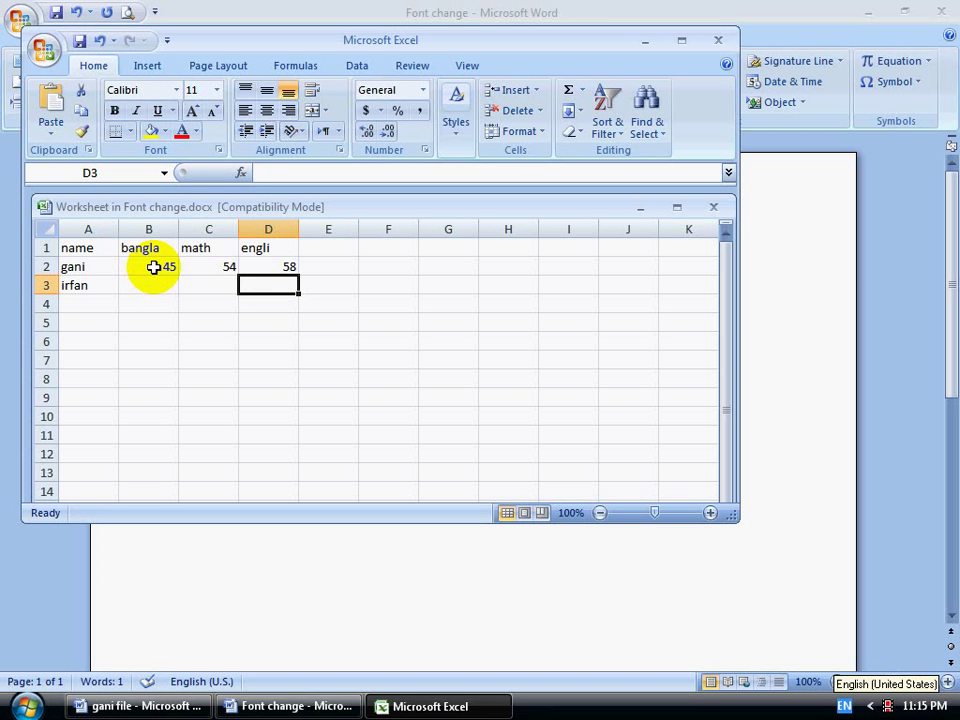
text(85)
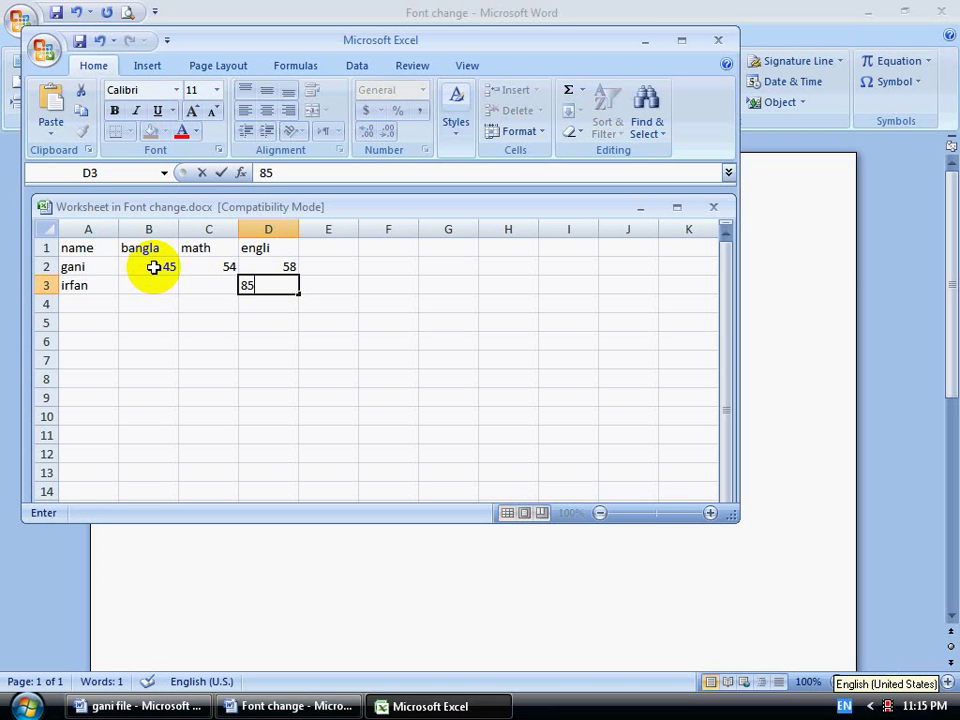
key(Left)
text(47)
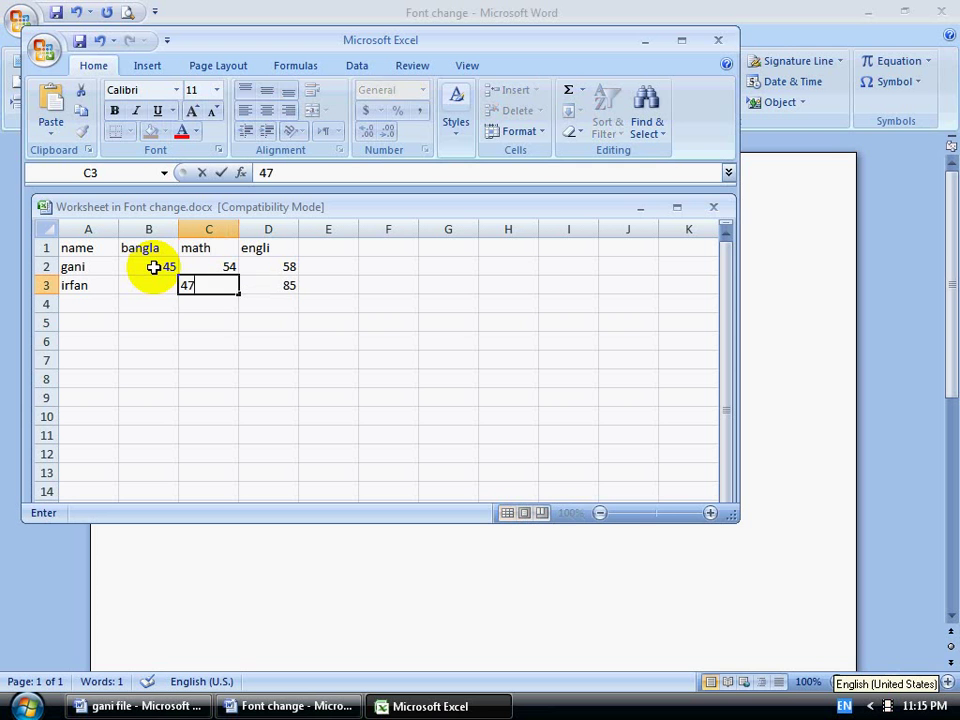
key(Left)
text(45)
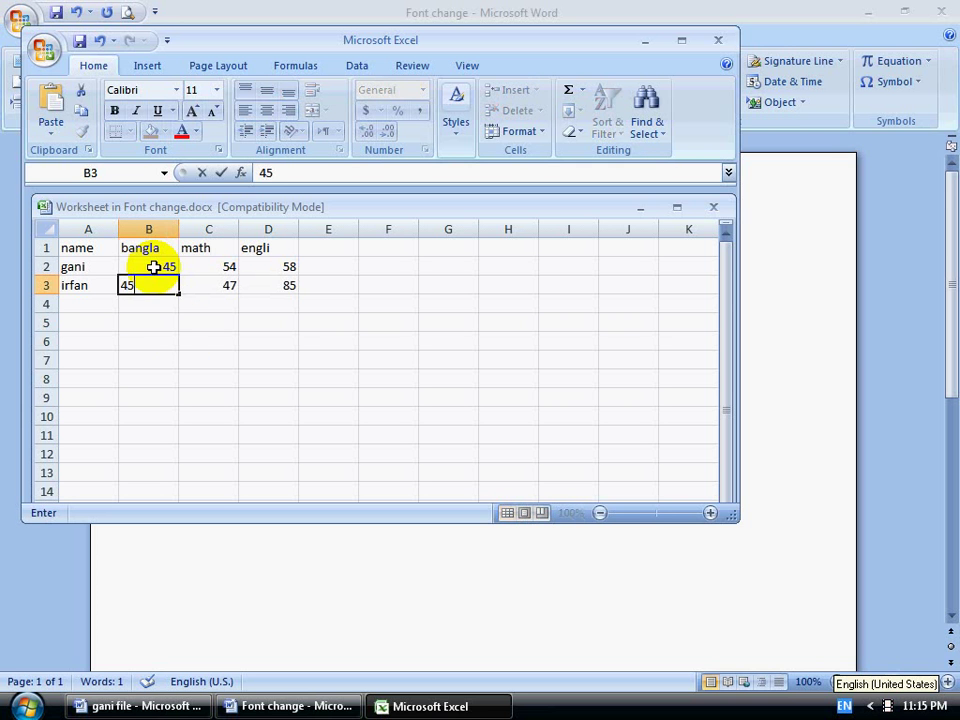
click(281, 324)
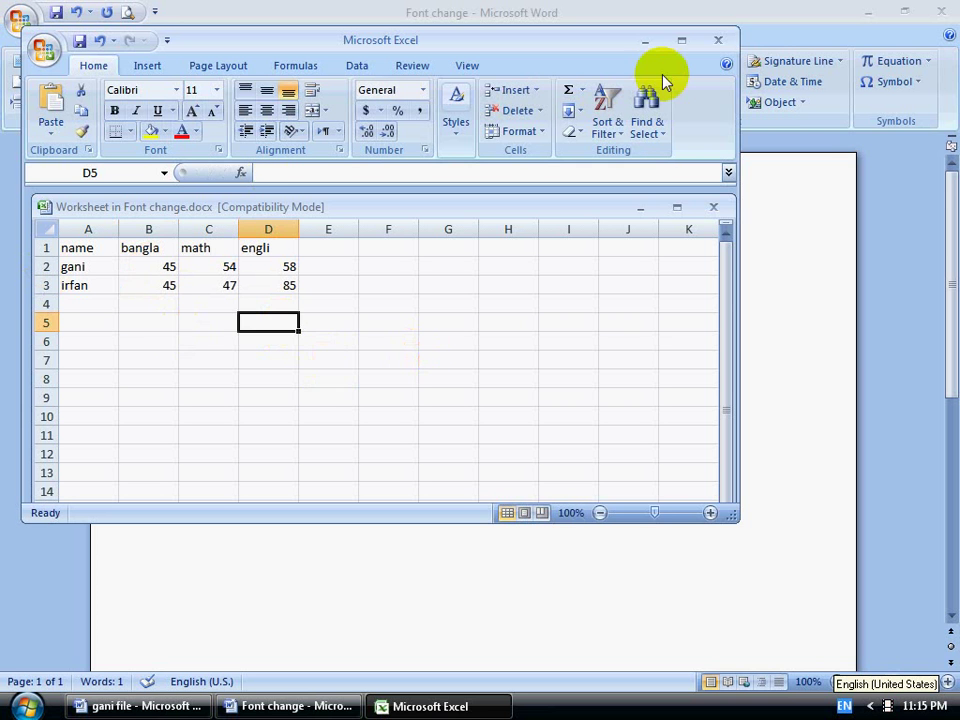
click(720, 41)
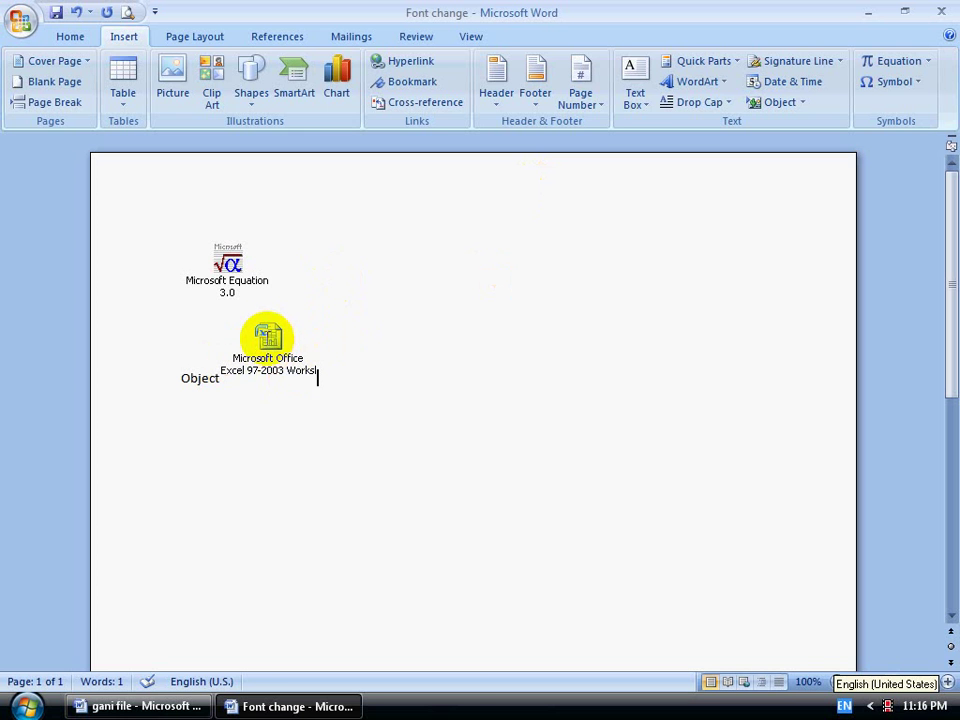
Double-click the embedded worksheet icon to bring the score table back up in Excel
click(268, 336)
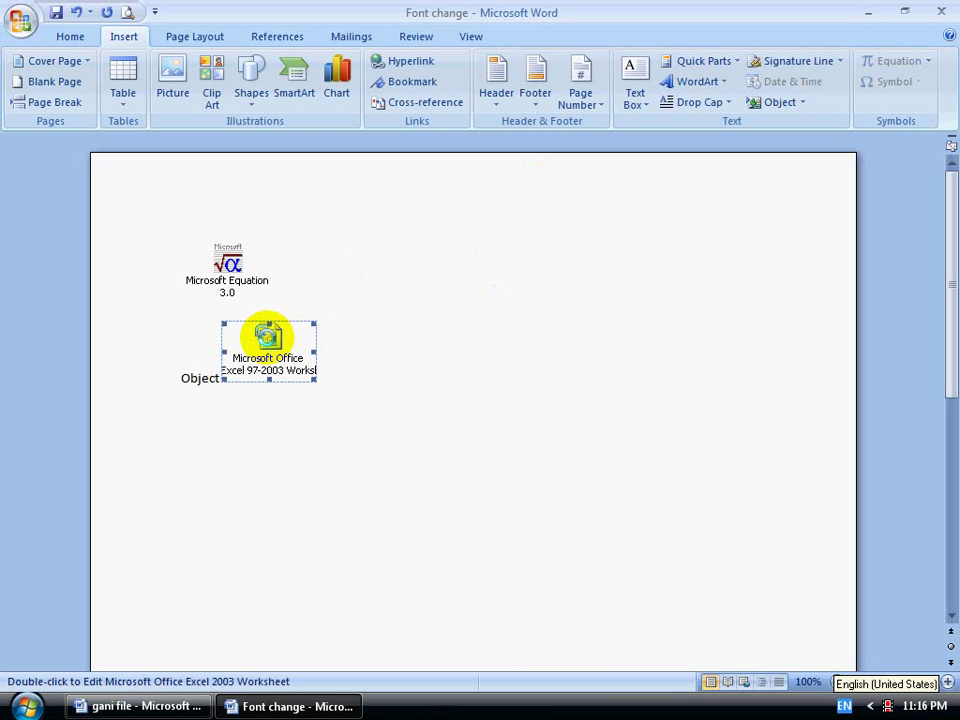
double_click(268, 336)
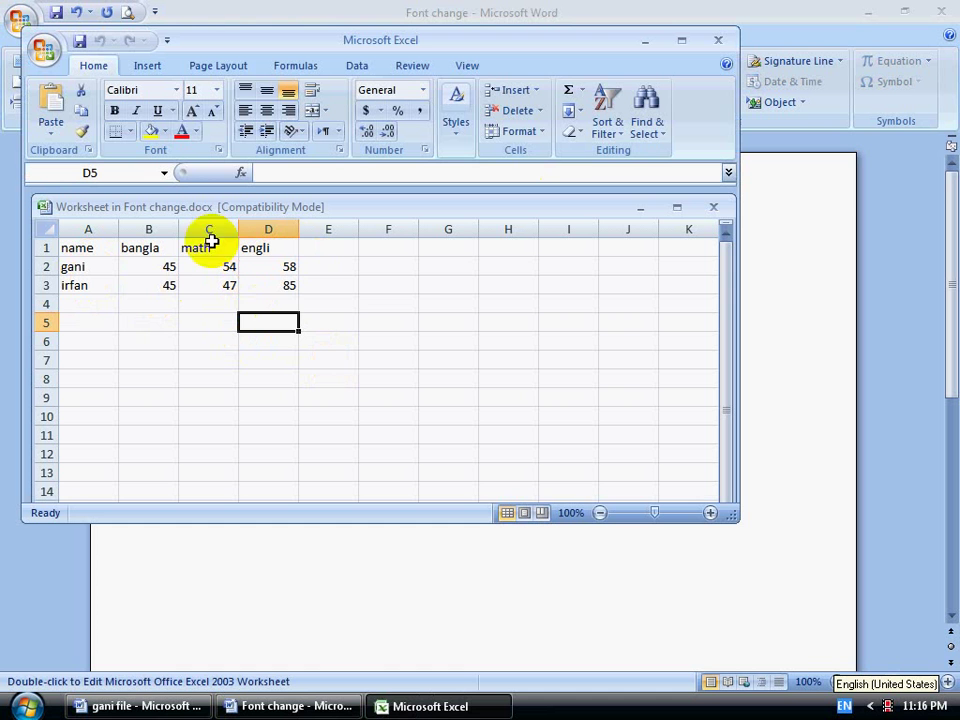
AutoSum the engli total (143) in D4 and the math total (101) in C4
click(279, 305)
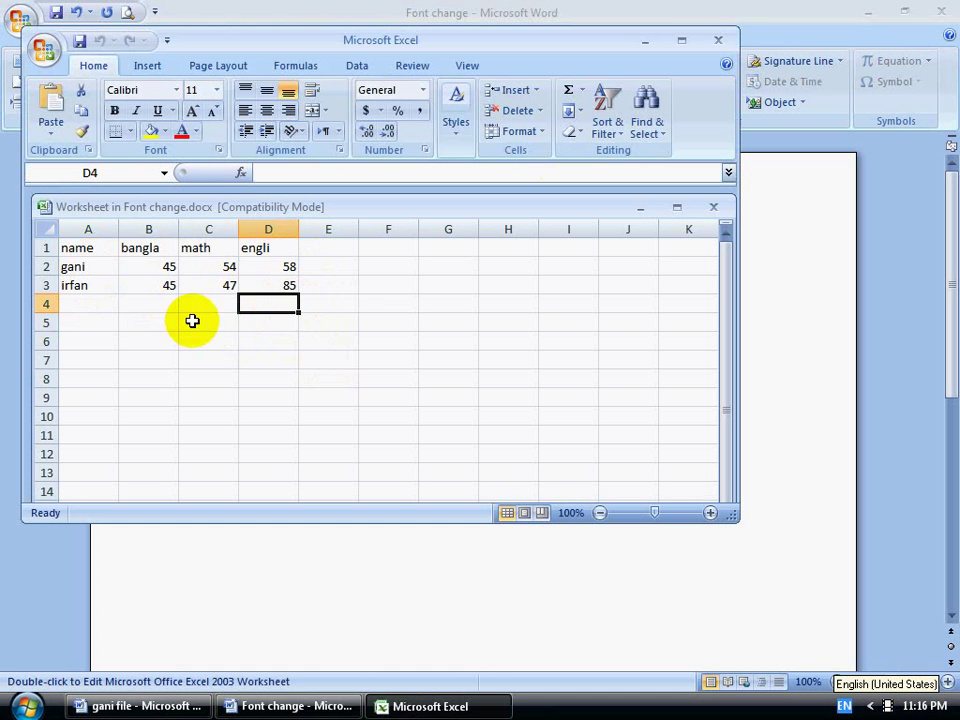
click(582, 90)
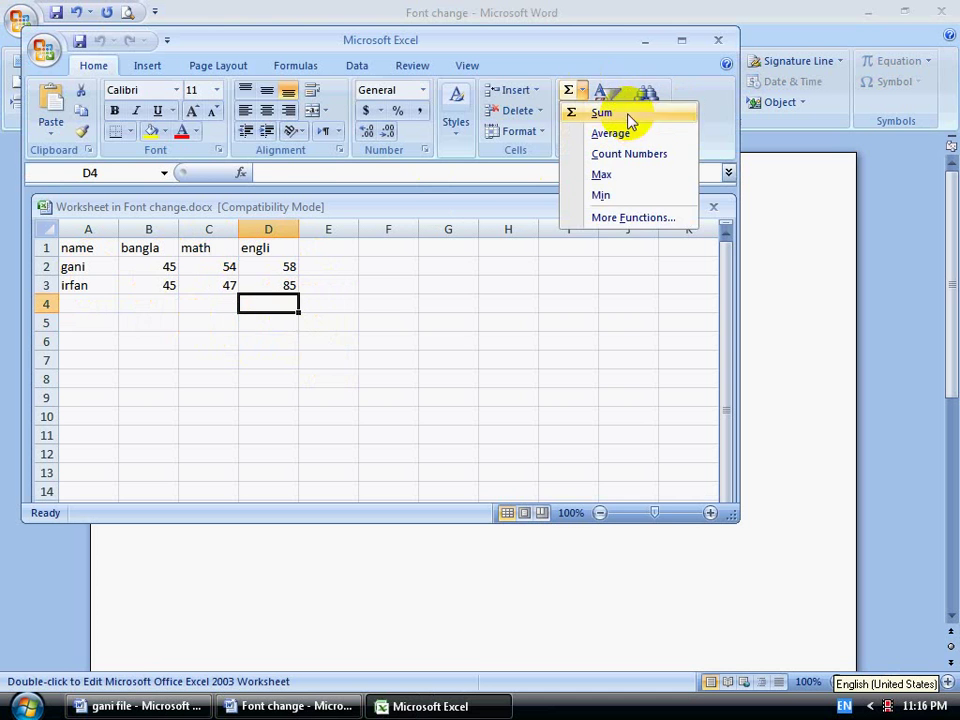
click(603, 113)
key(Return)
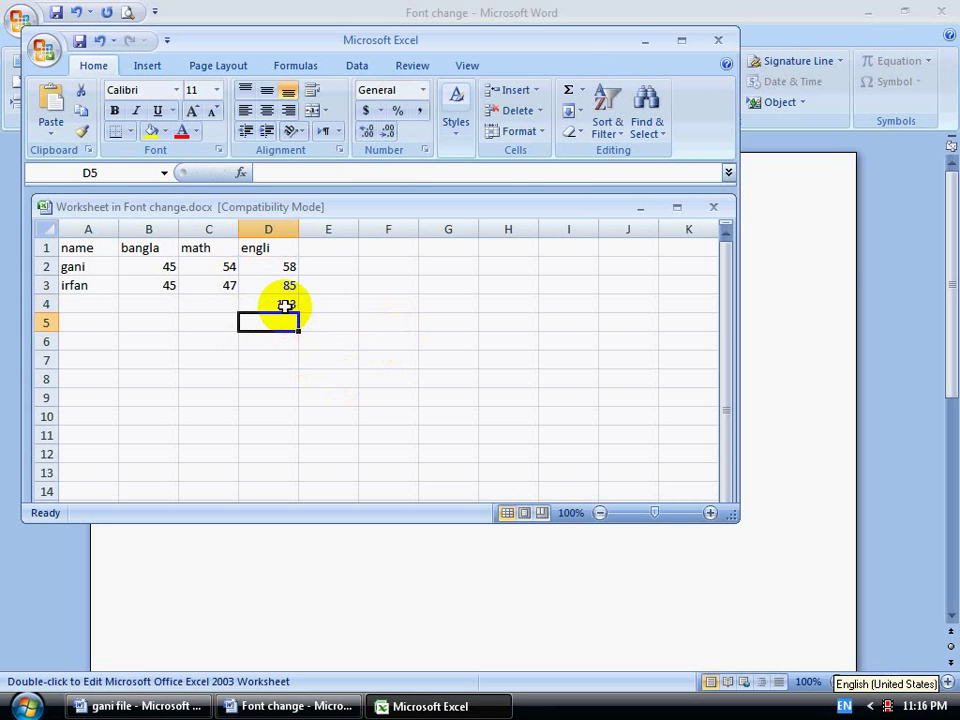
click(205, 303)
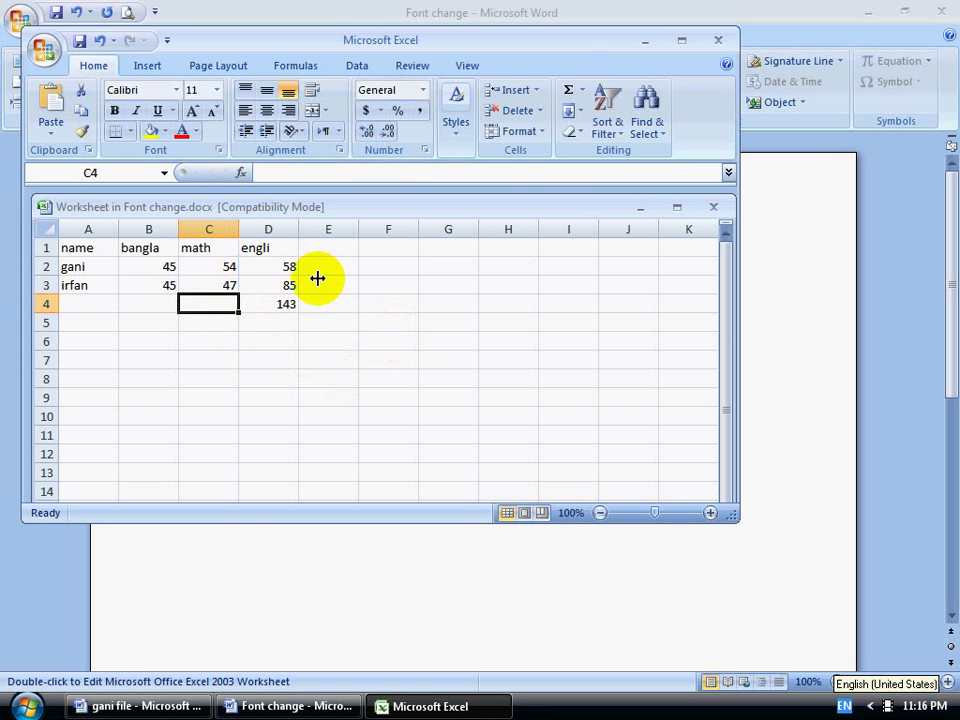
click(582, 90)
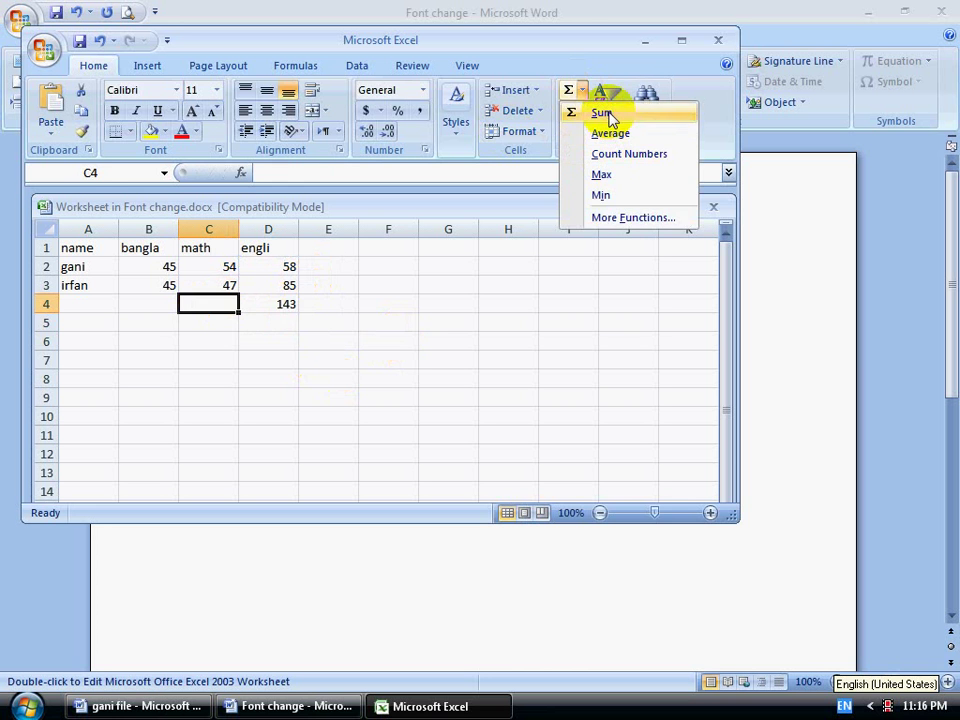
click(603, 113)
key(Return)
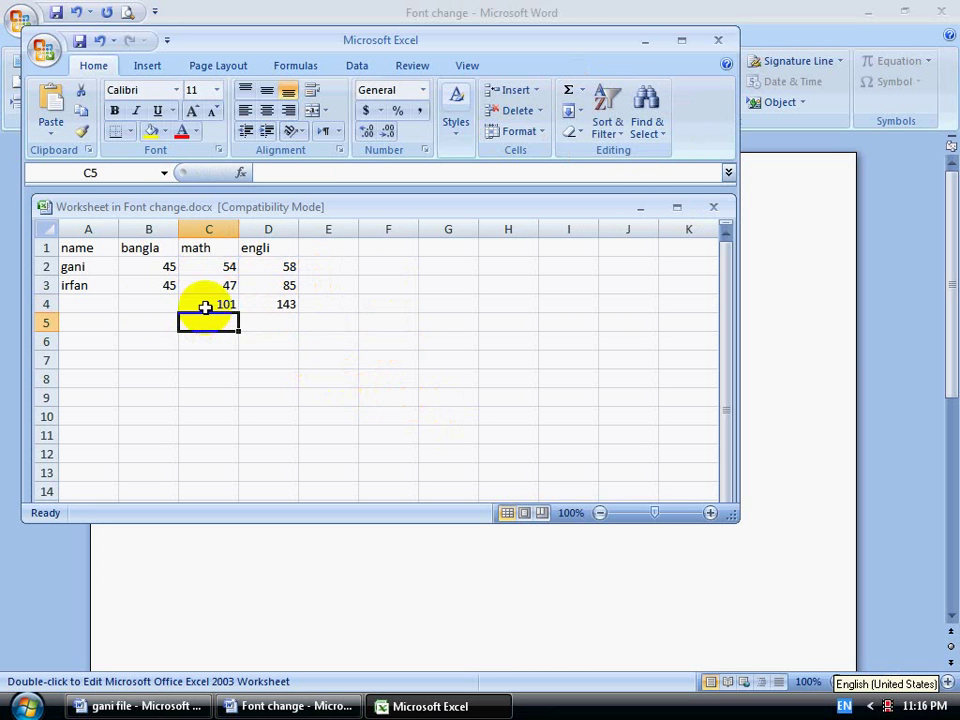
AutoSum the bangla total of 90 in B4 and close the worksheet back to Word
click(152, 304)
click(582, 90)
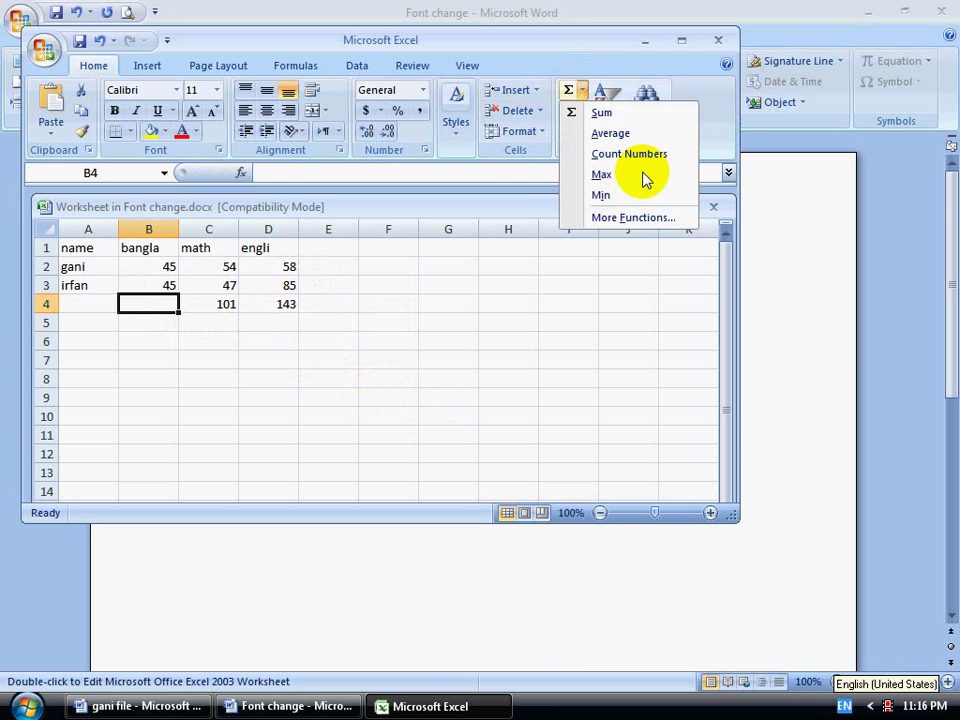
key(Return)
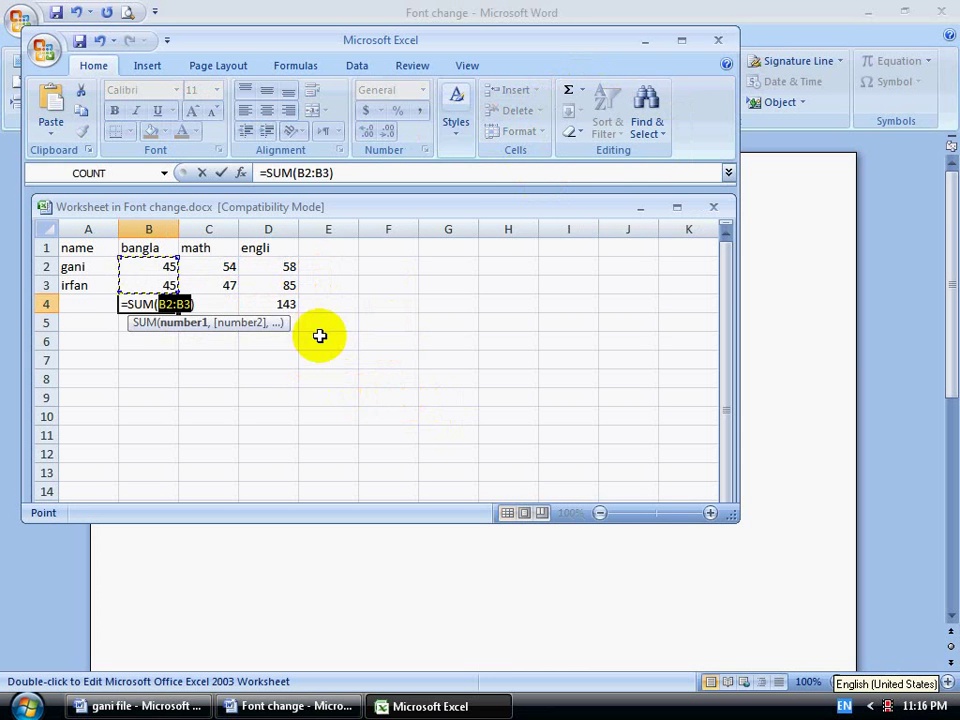
key(Return)
key(Right)
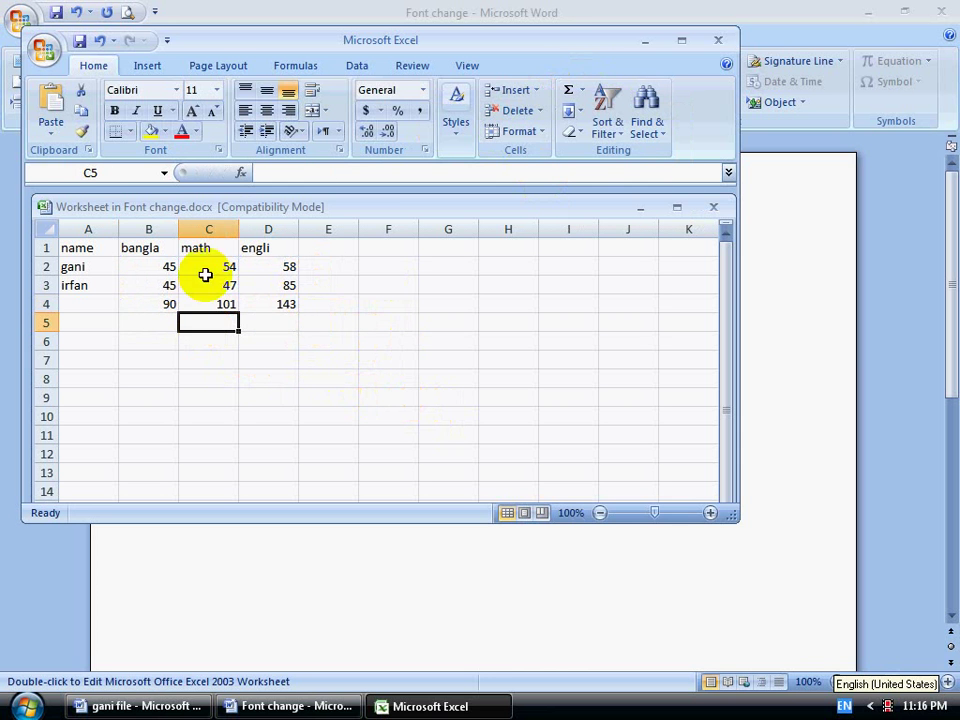
click(711, 37)
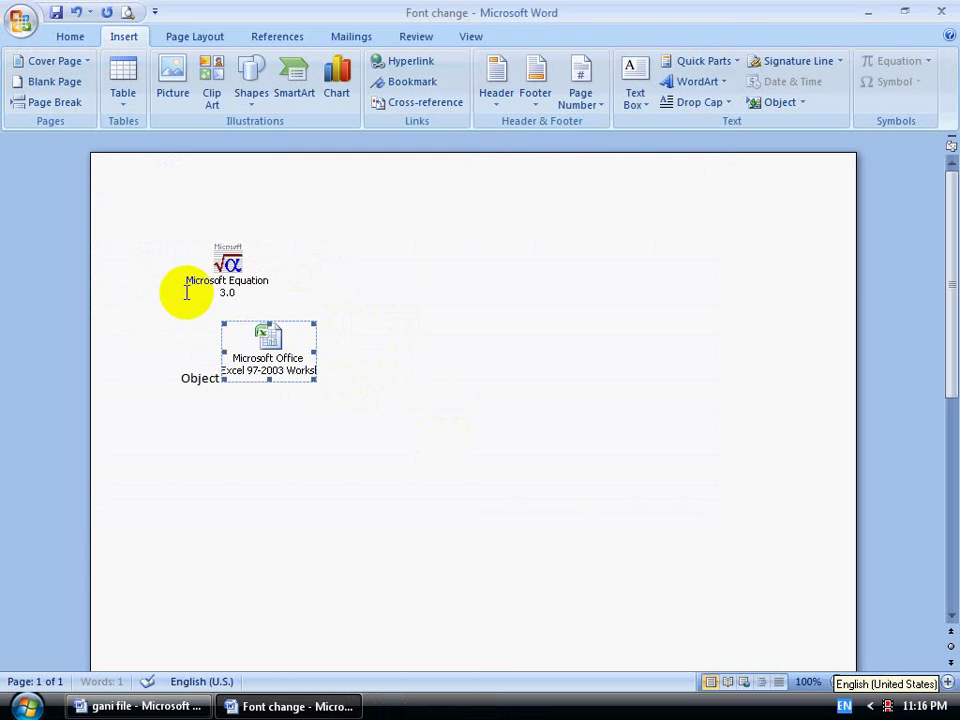
Add the word 'new' on a new line below Object
click(311, 435)
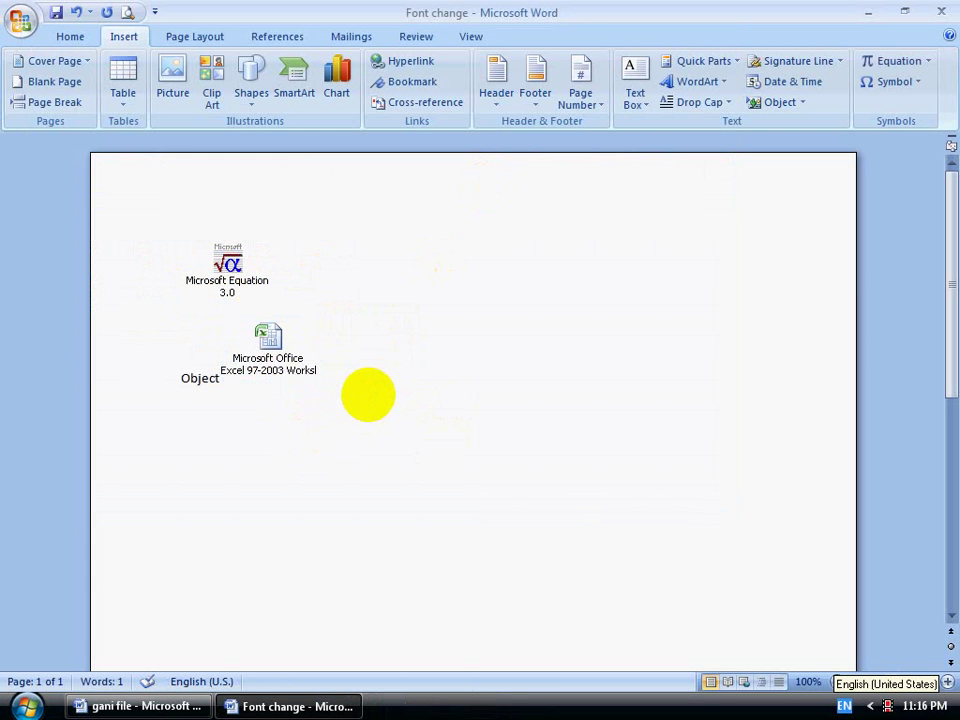
key(Return)
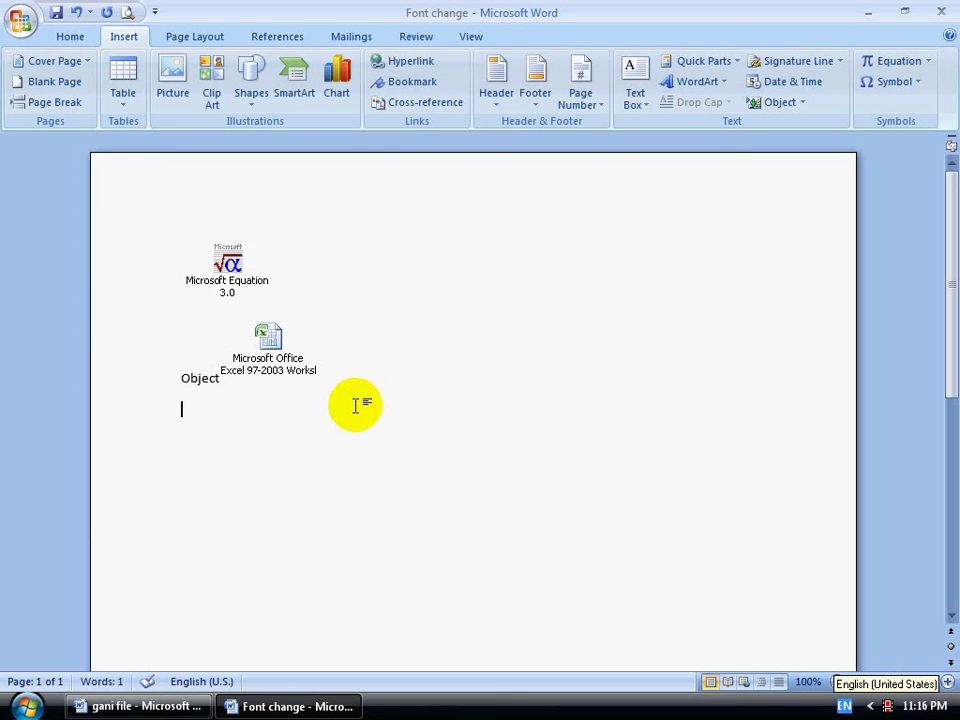
text(new)
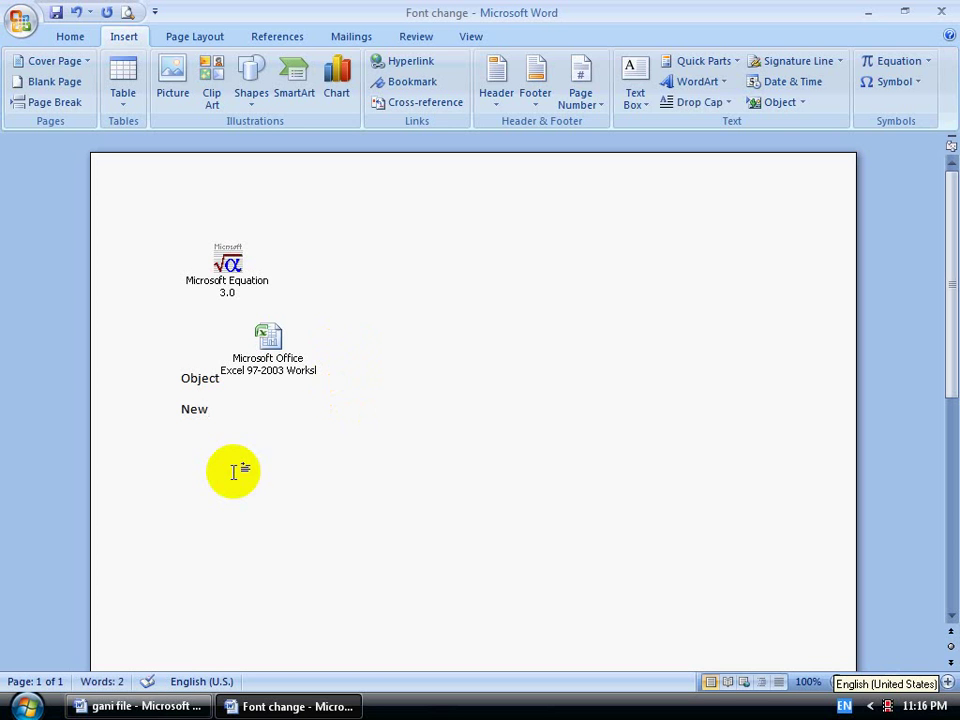
Embed a Microsoft Office Word 97 - 2003 Document object displayed as an icon
click(802, 103)
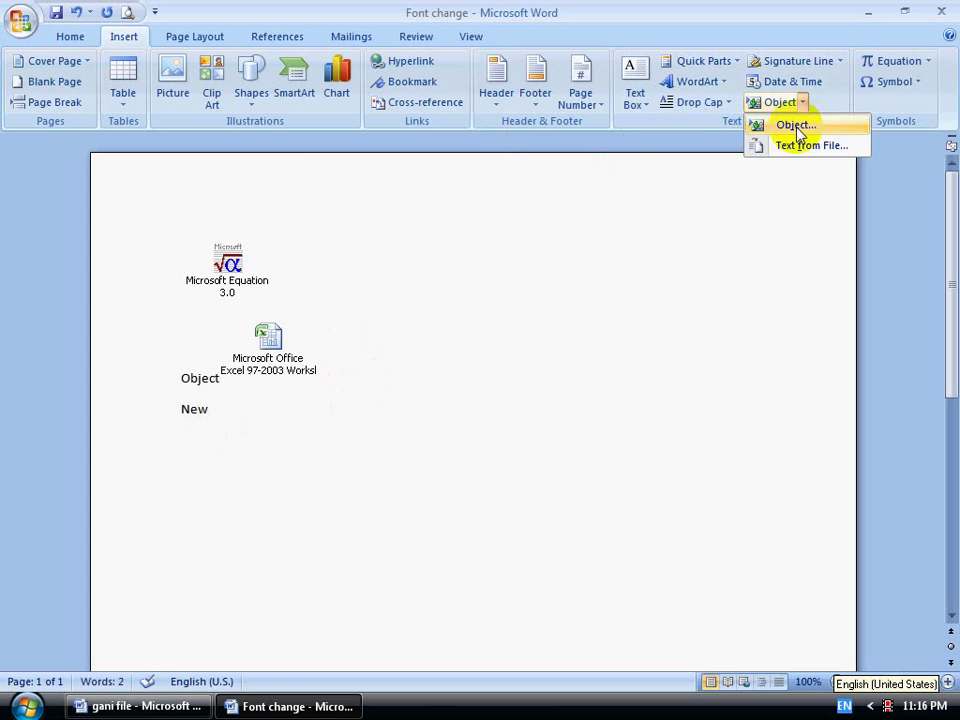
click(797, 127)
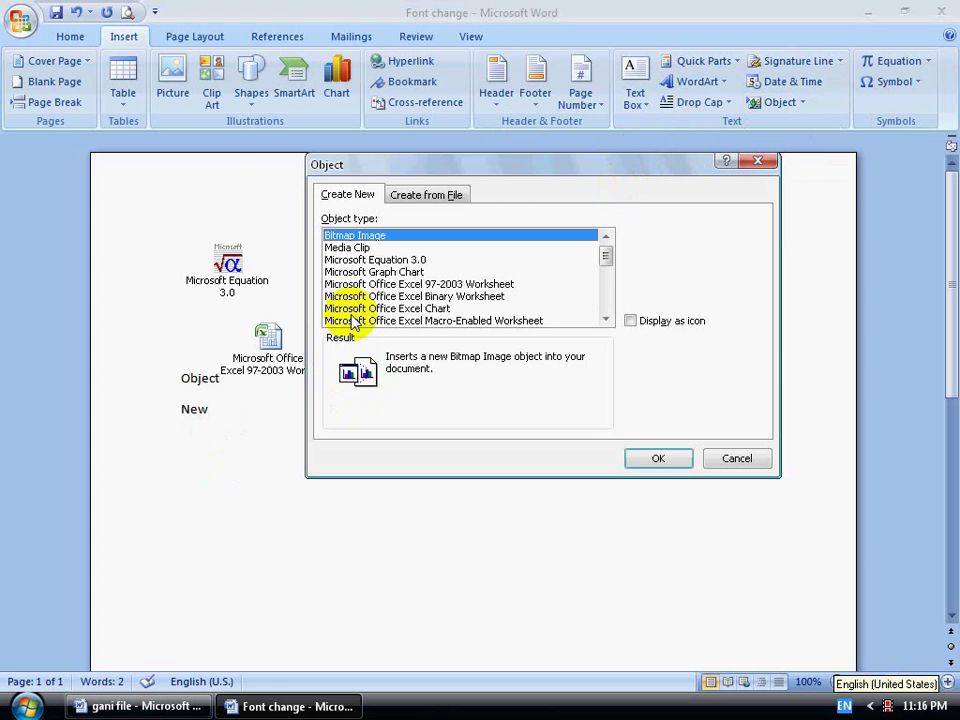
drag(606, 256, 608, 285)
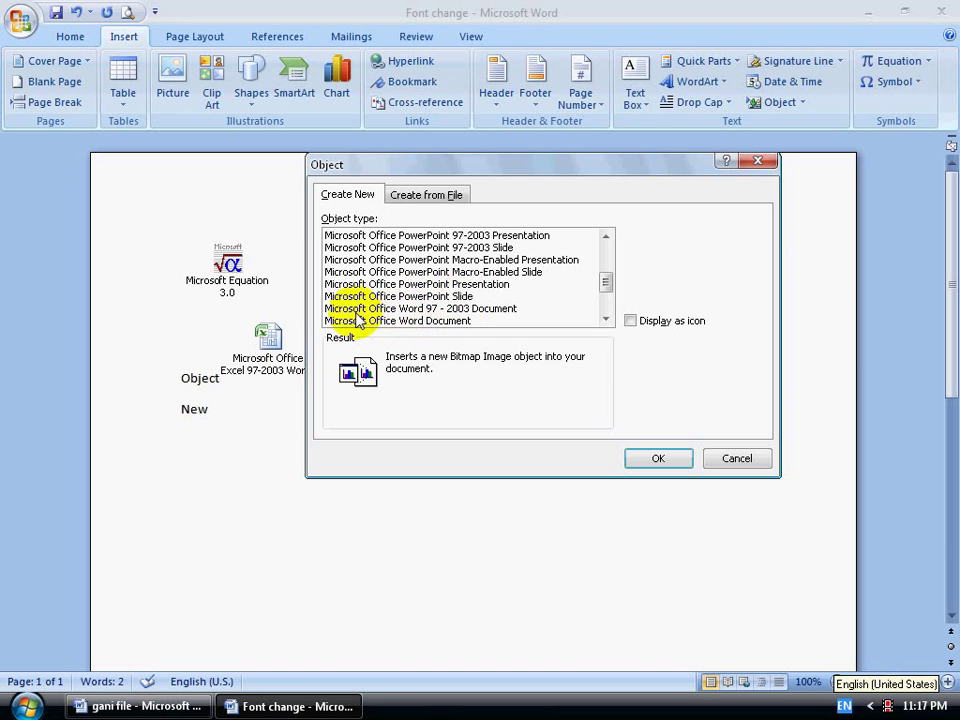
click(465, 308)
click(631, 321)
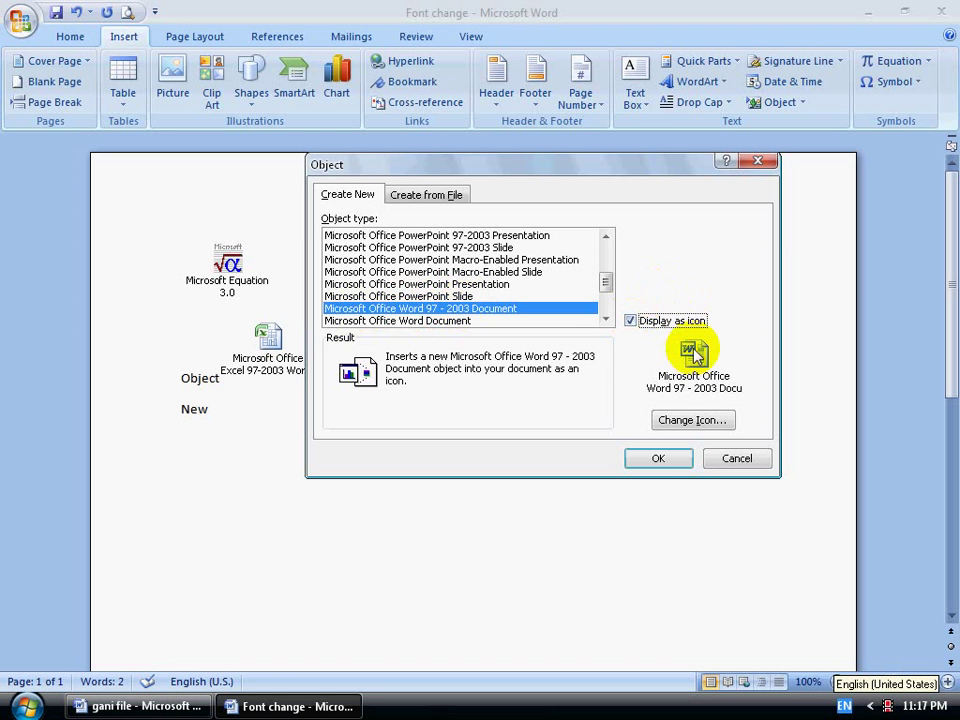
click(658, 456)
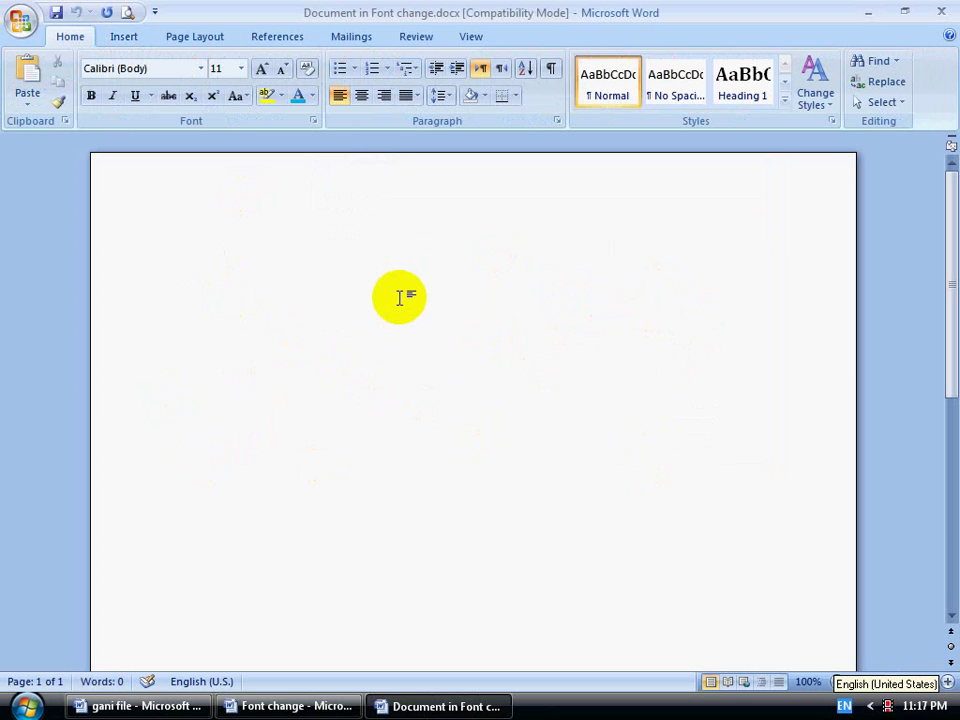
Type the author's name in the embedded document and close it to update Font change
text(abdul )
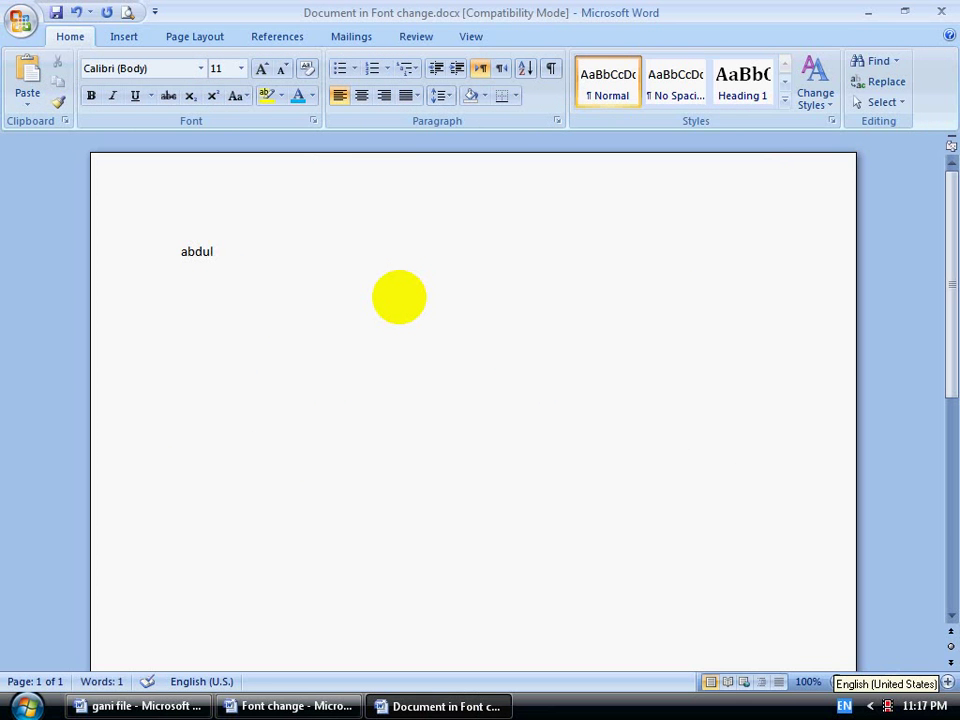
text(gani)
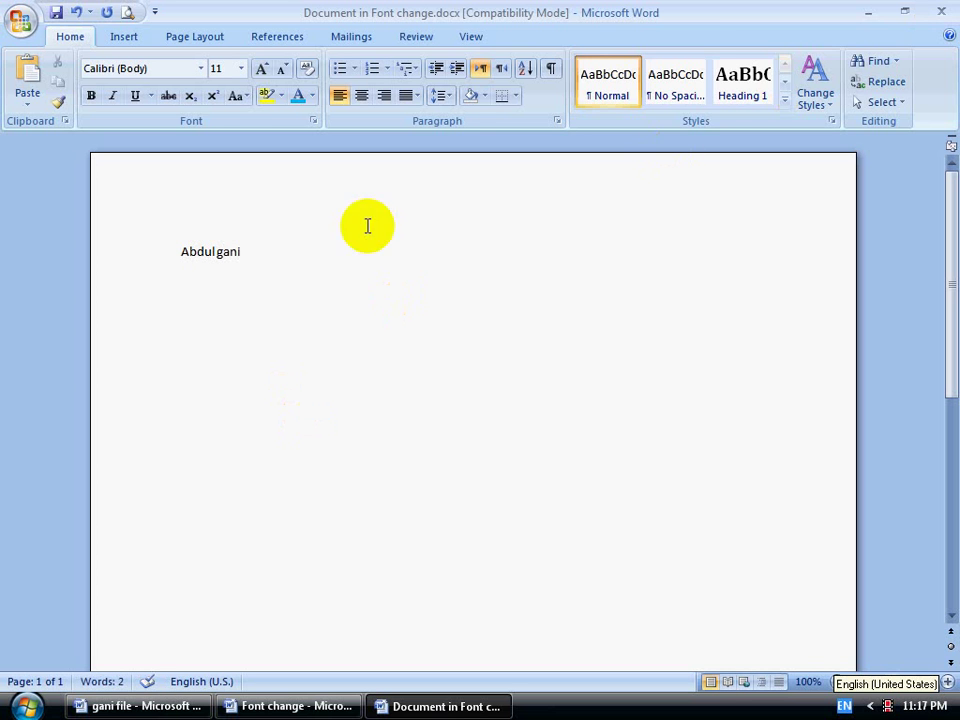
click(947, 17)
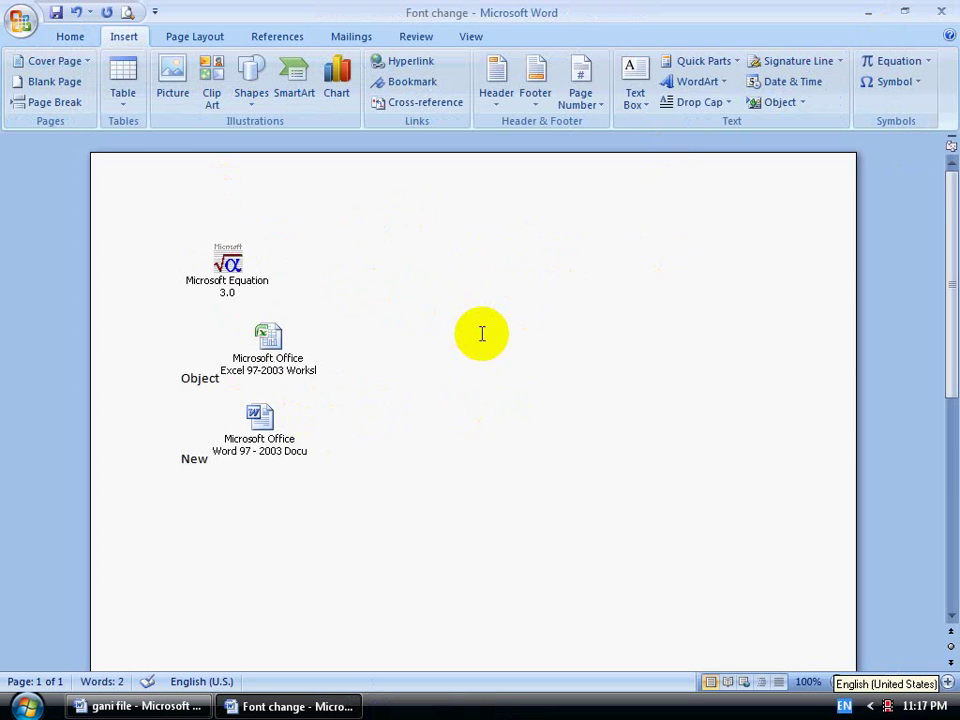
scroll(486, 336, down, 3)
scroll(489, 336, up, 3)
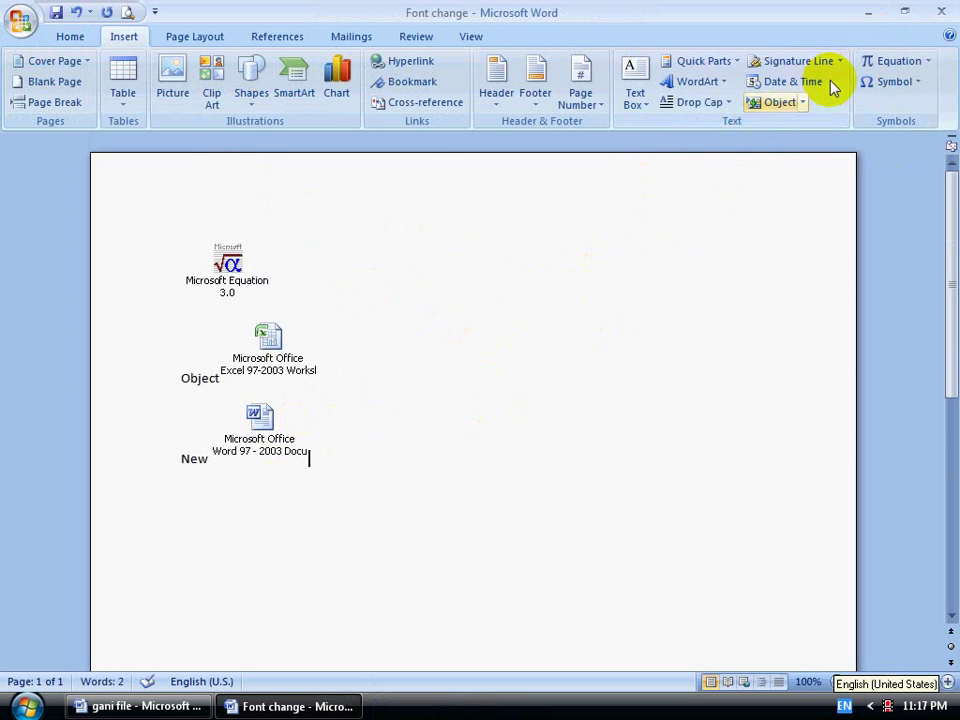
click(803, 103)
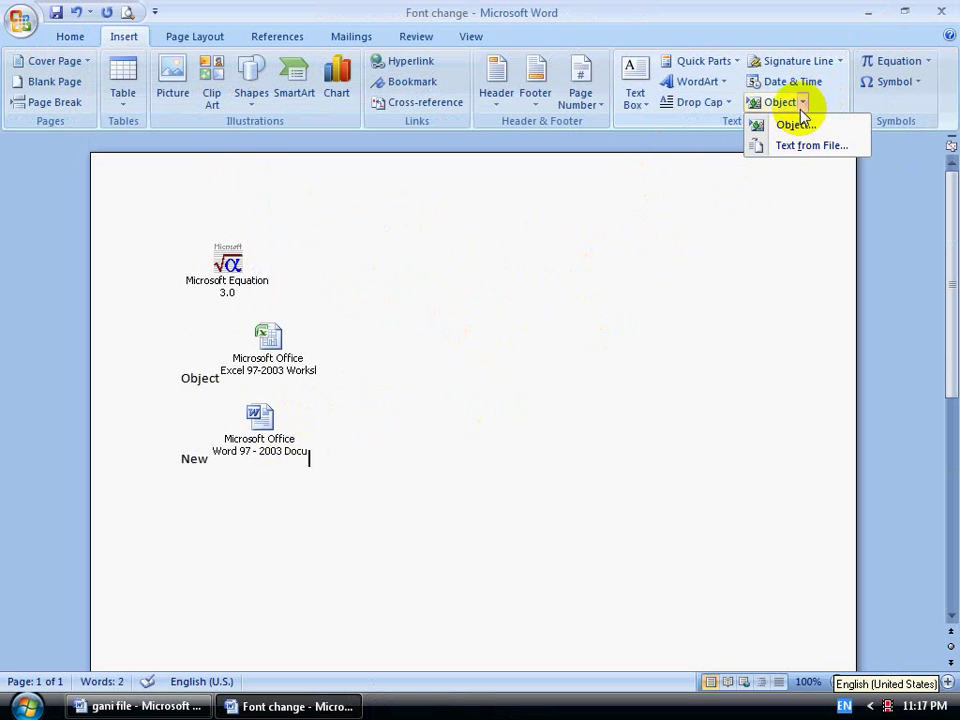
click(793, 123)
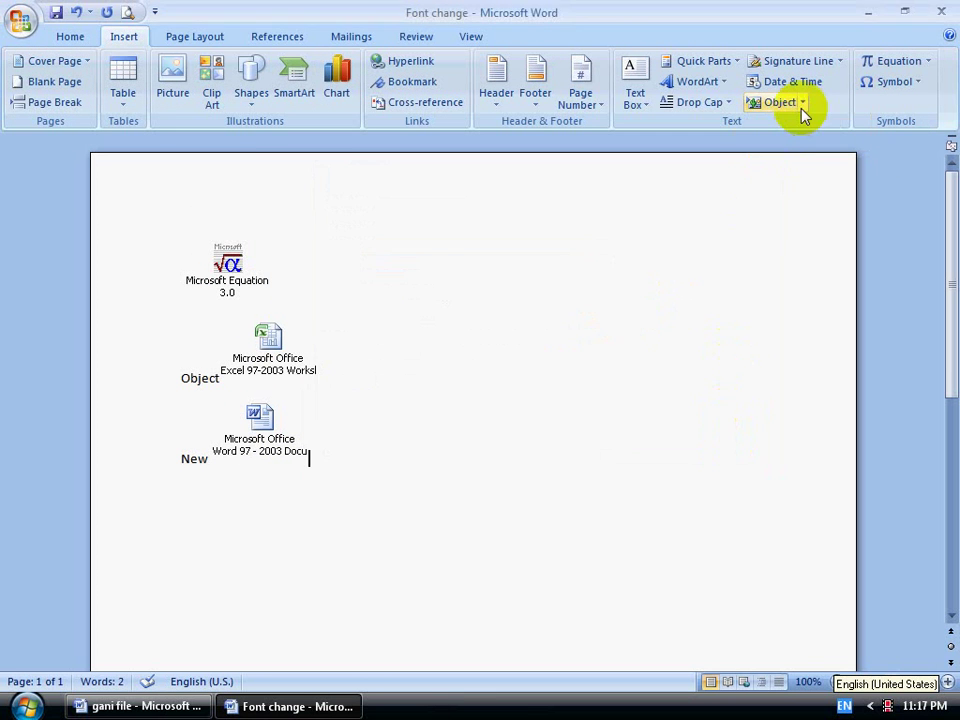
click(801, 102)
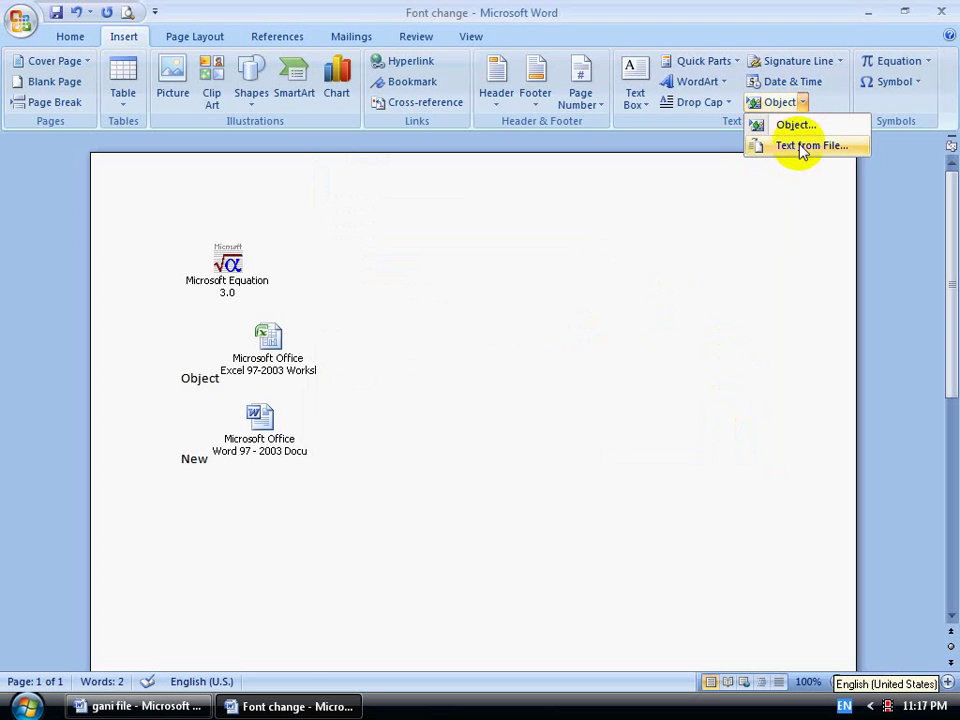
click(815, 146)
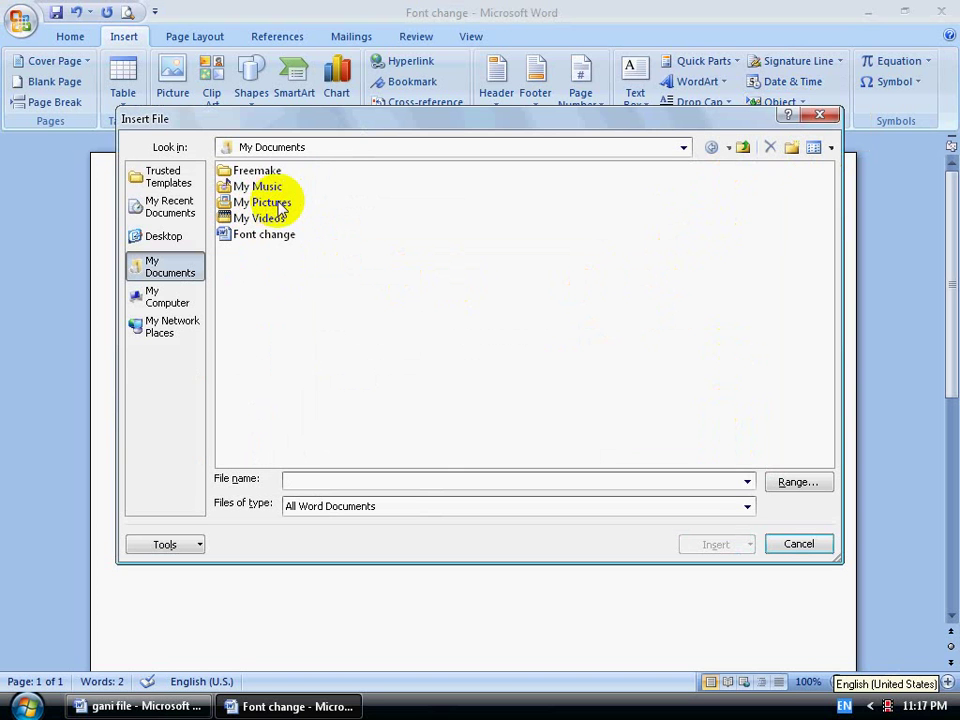
click(272, 203)
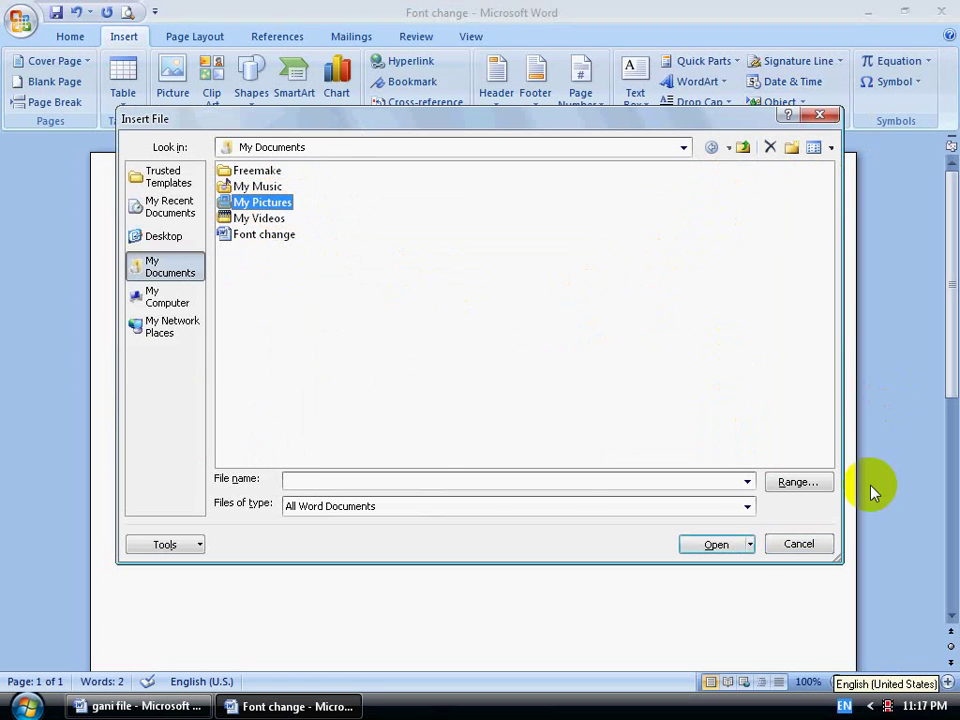
click(714, 546)
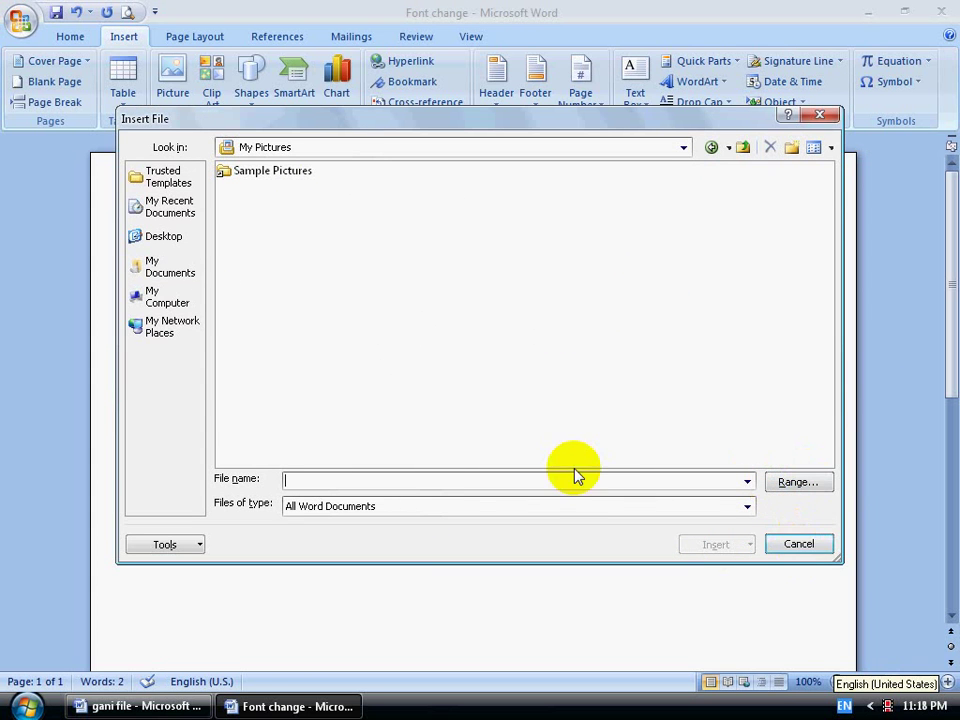
click(798, 545)
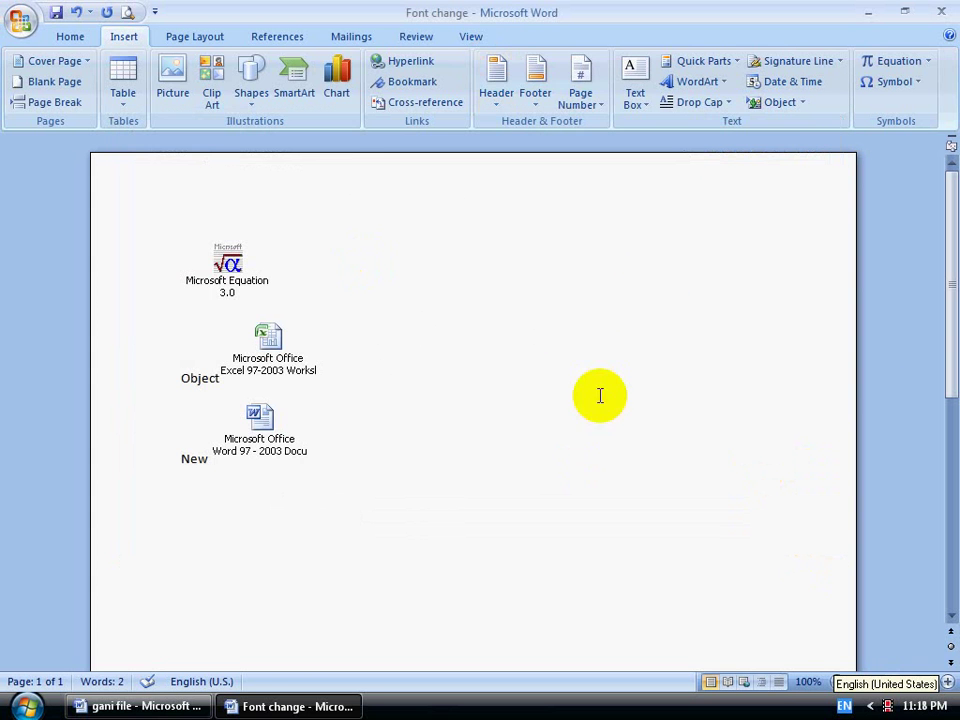
Minimize the Font change document, leaving the Word video-training title page in view
click(803, 103)
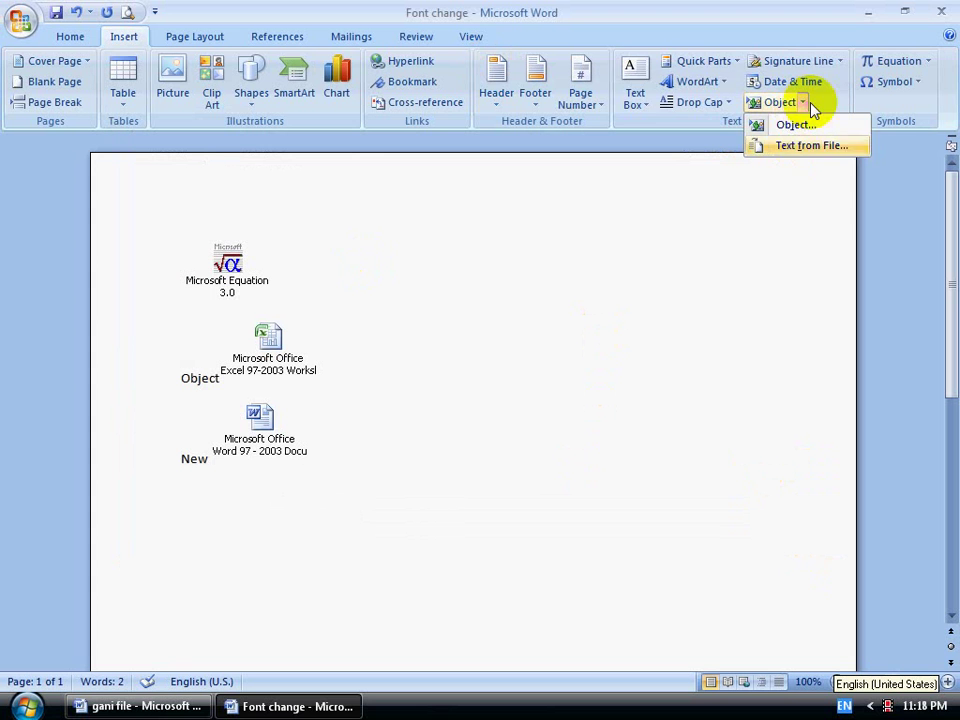
click(803, 104)
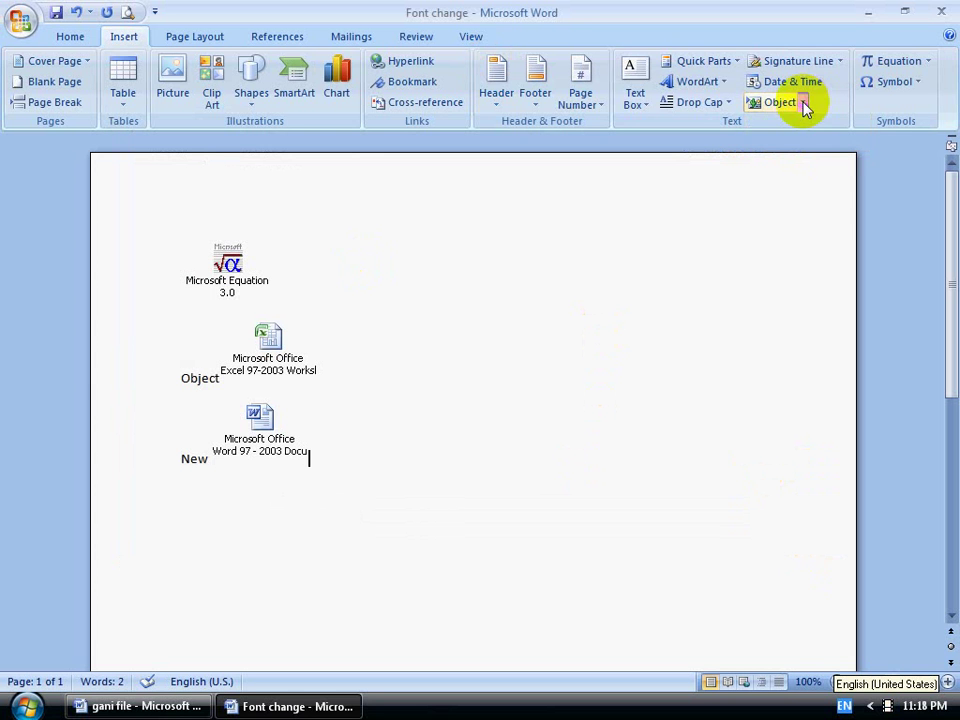
click(868, 14)
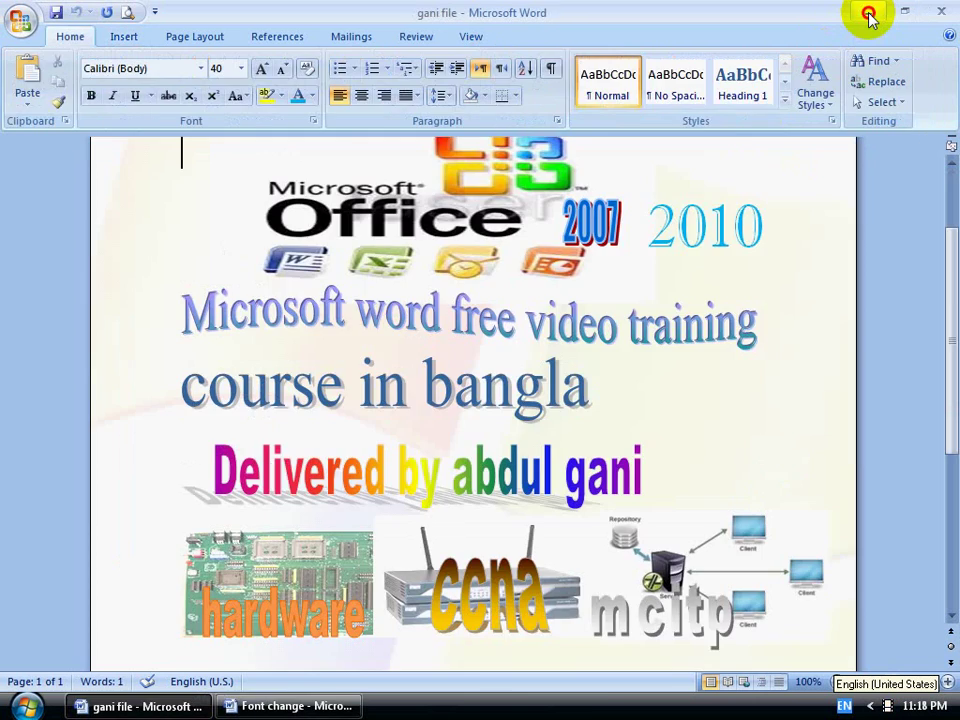